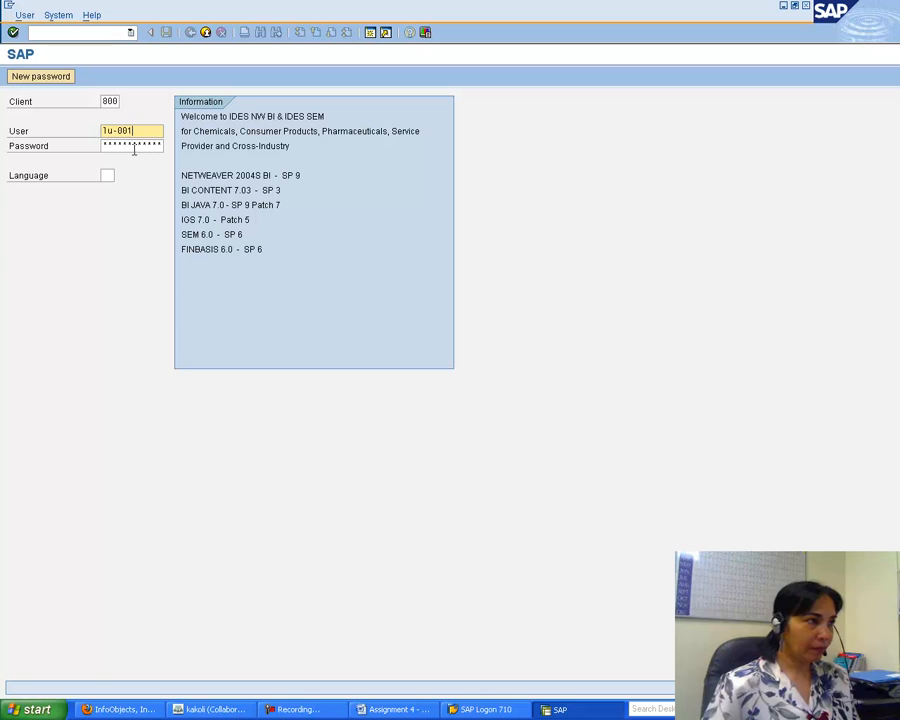
Log on to SAP with the account password and open the Data Warehousing Workbench using transaction code RSA1.
text(********)
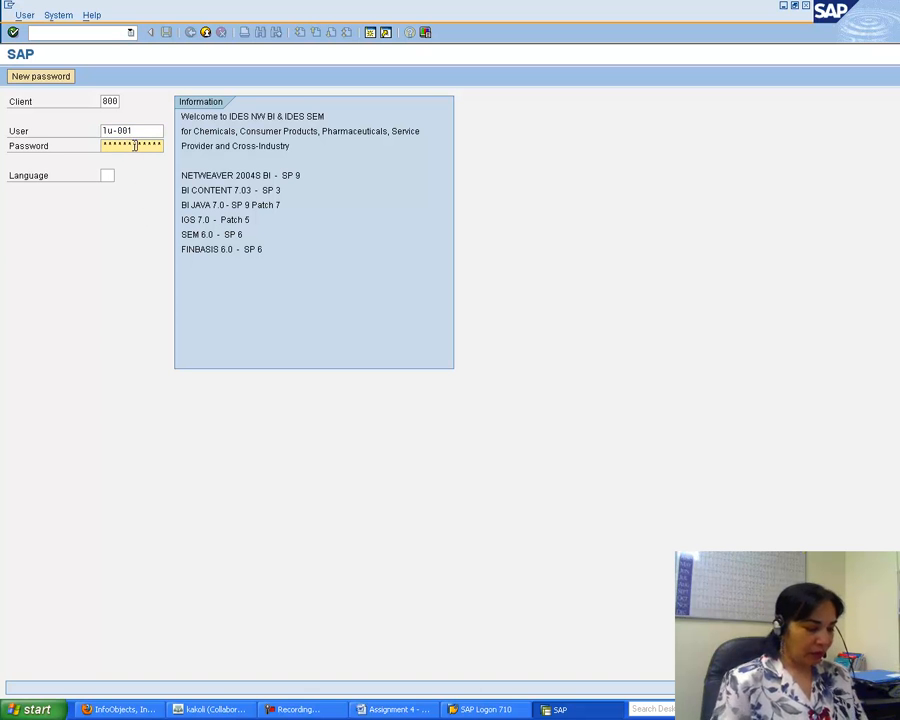
click(13, 32)
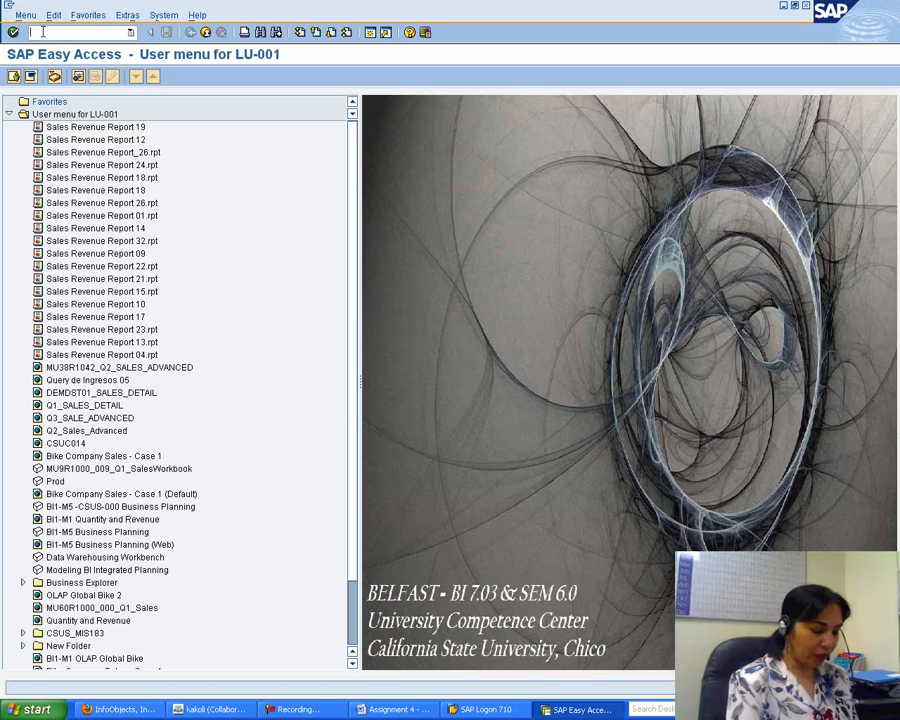
text(RSA1)
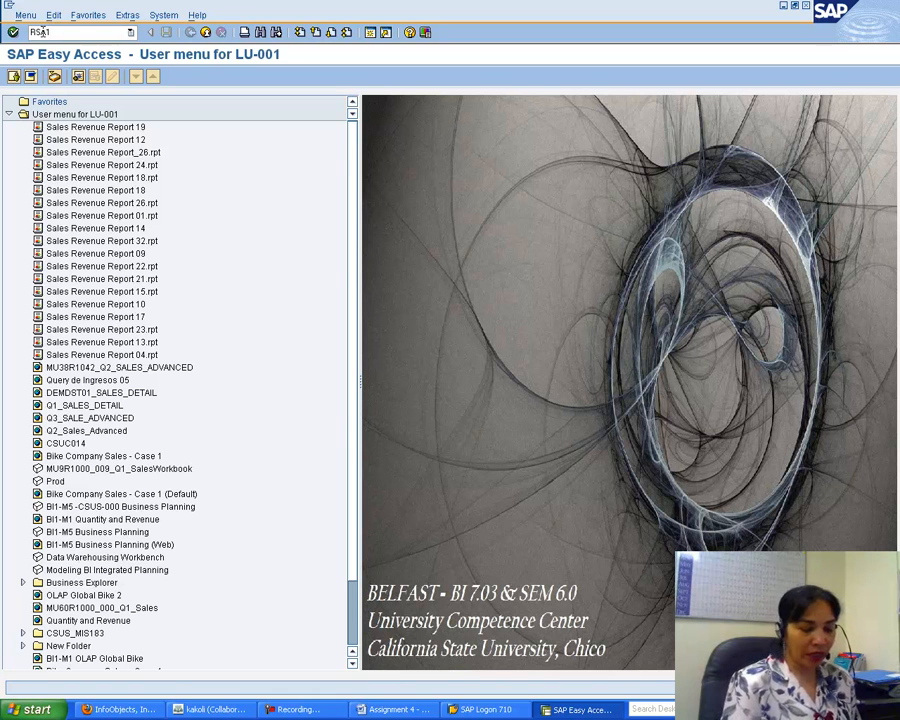
key(Return)
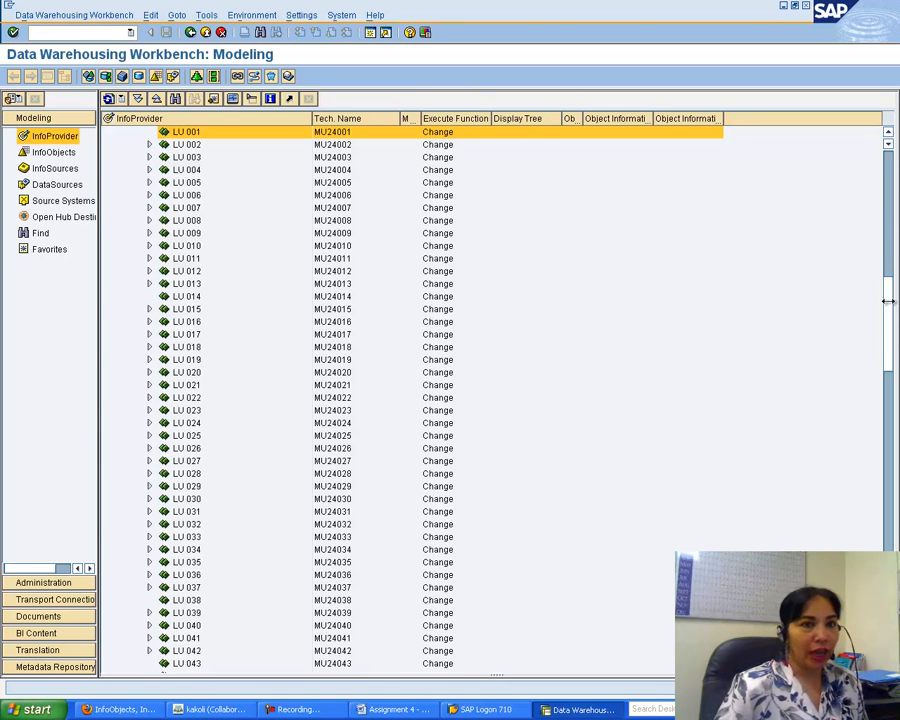
Collapse the Lamar U - S10 InfoArea in the InfoProvider tree and expand LAMAR 2012 (MU80).
drag(890, 311, 895, 232)
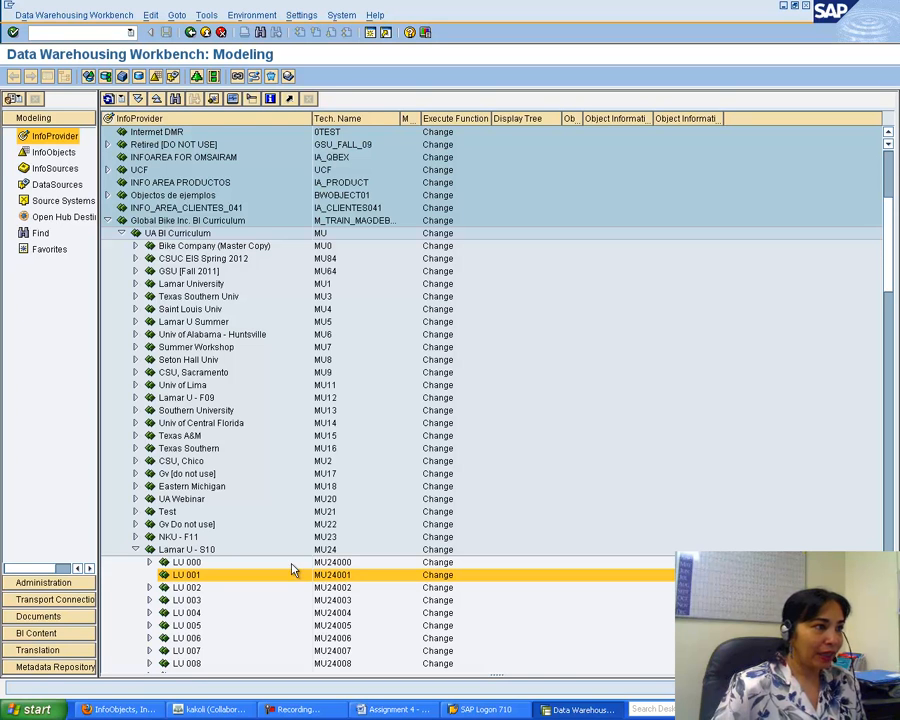
click(137, 550)
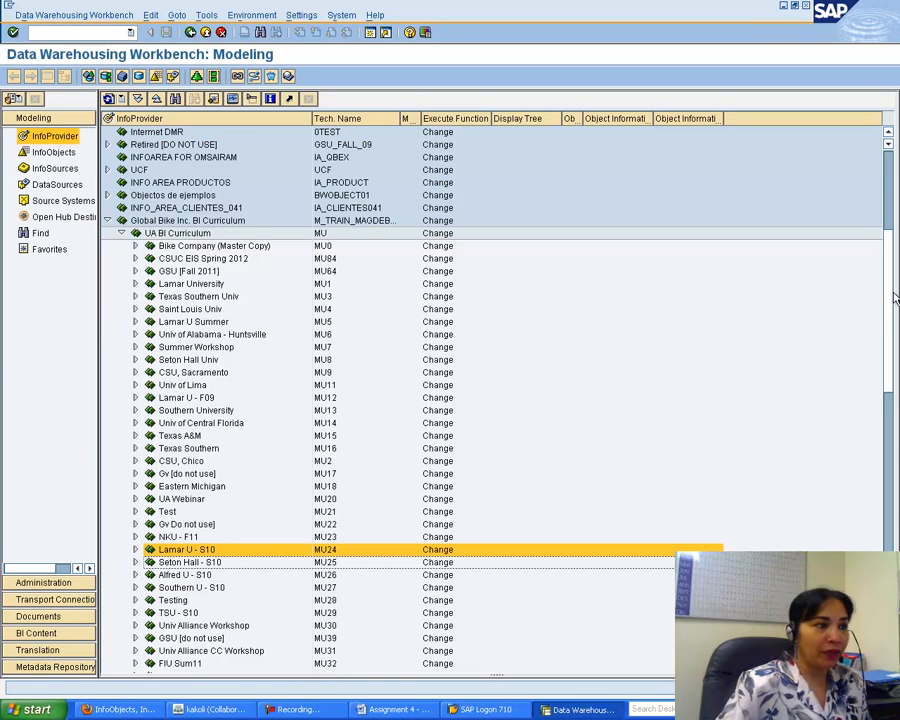
drag(890, 291, 890, 311)
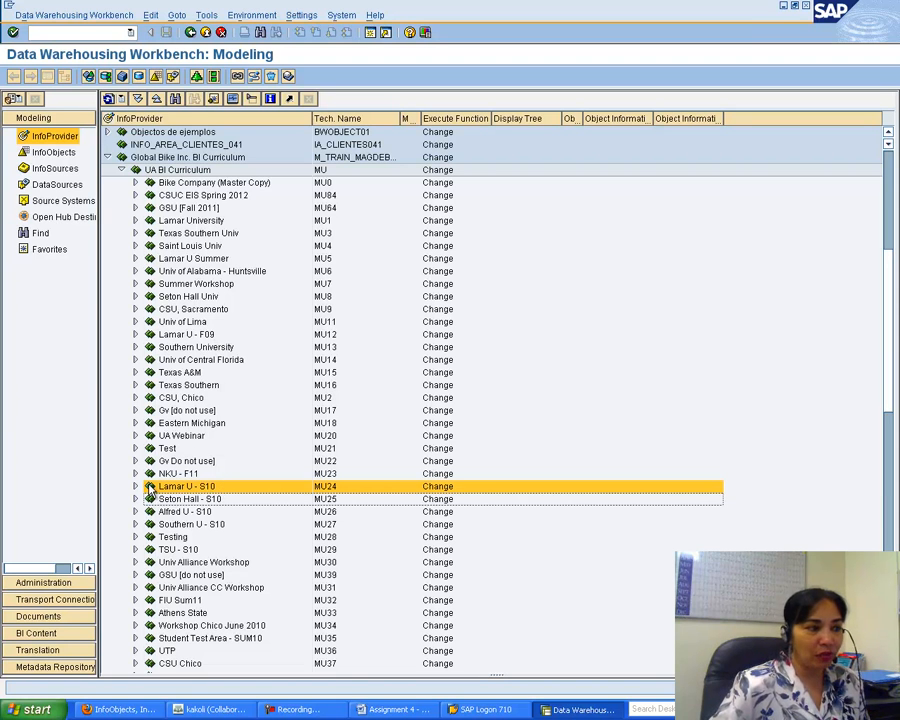
scroll(886, 281, down, 2)
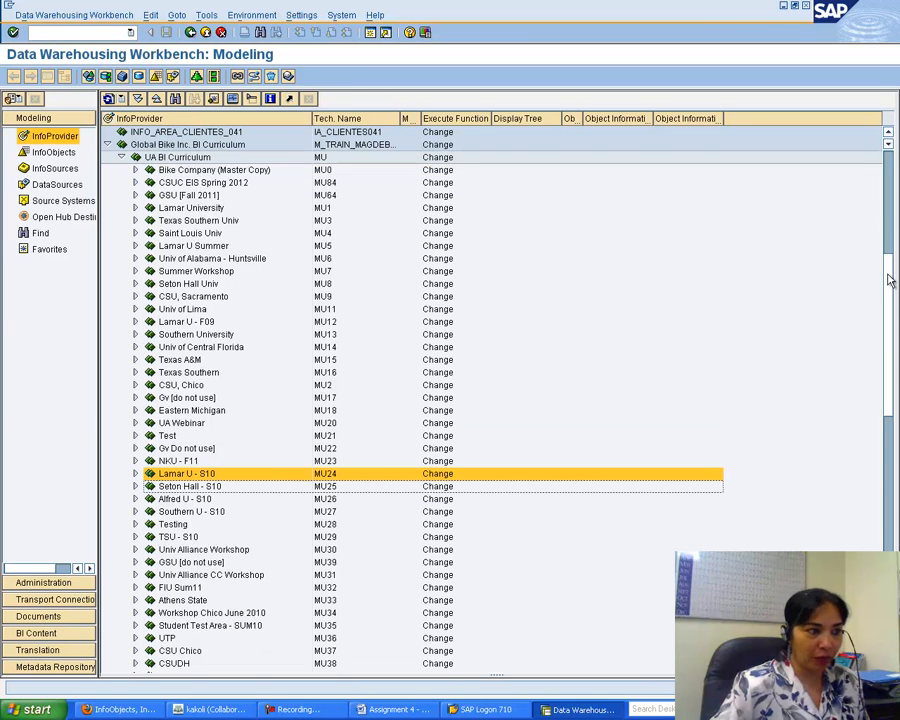
drag(890, 285, 886, 515)
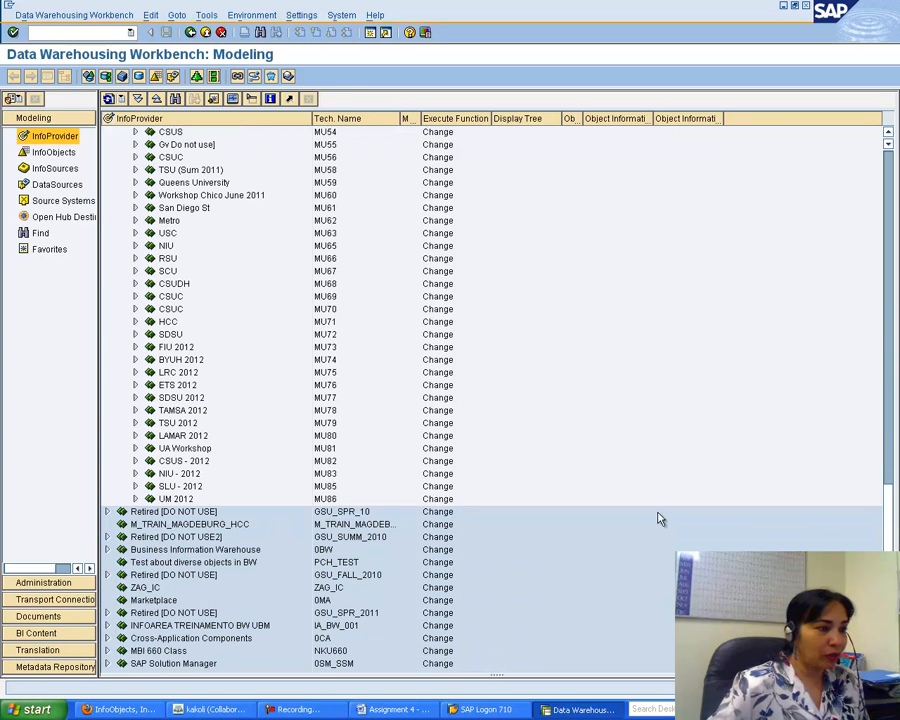
click(199, 437)
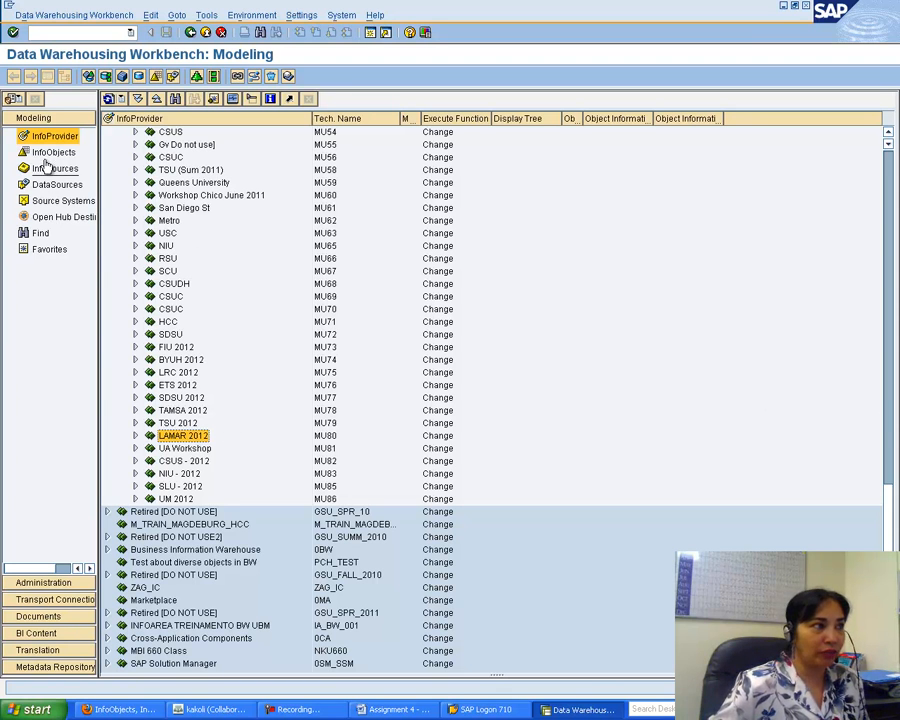
drag(890, 527, 893, 263)
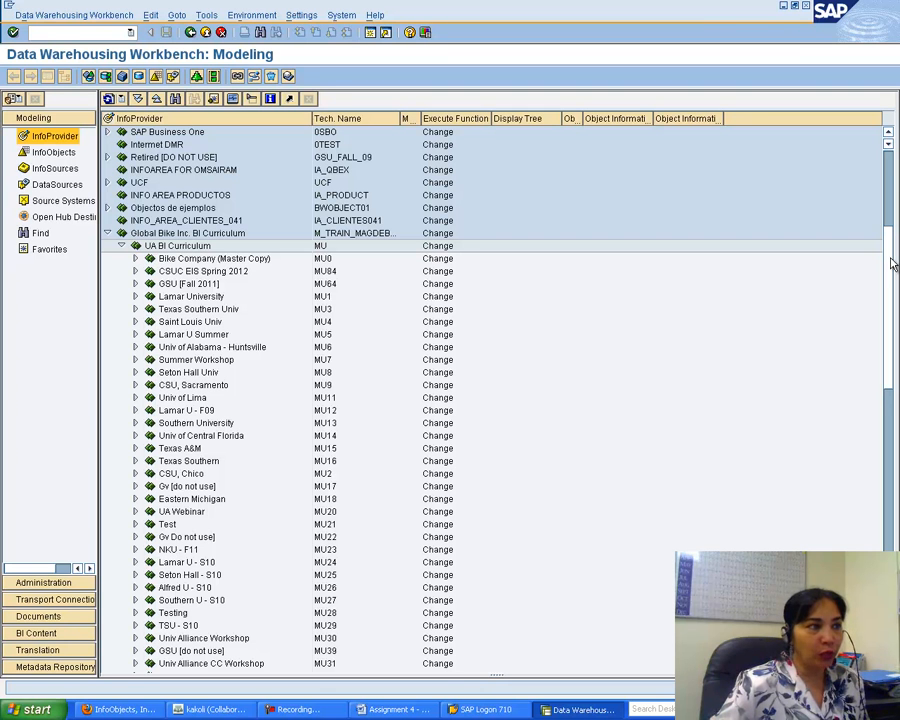
drag(893, 263, 892, 517)
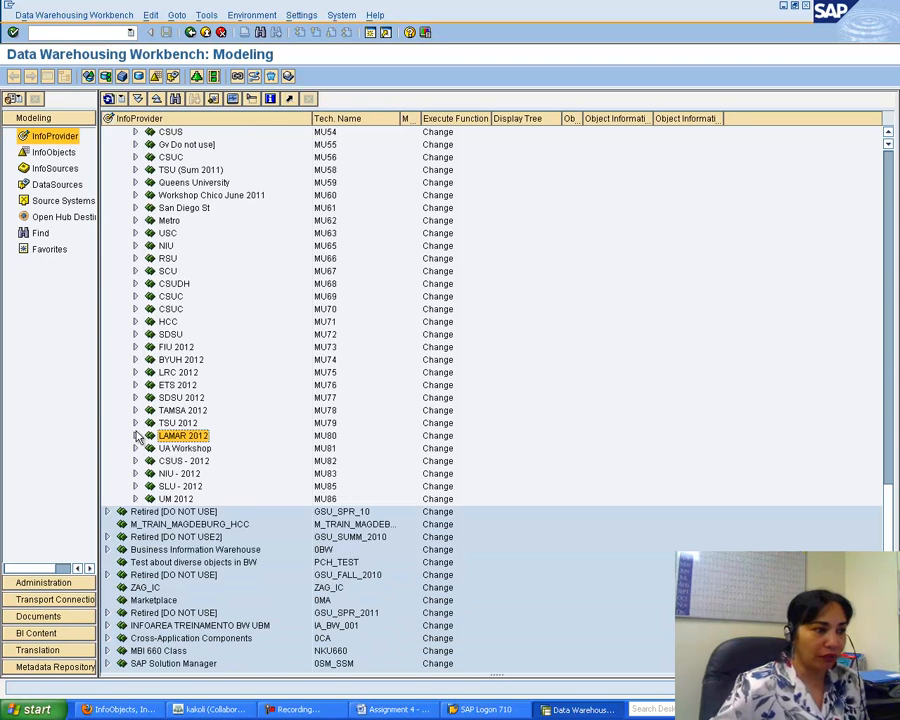
click(137, 436)
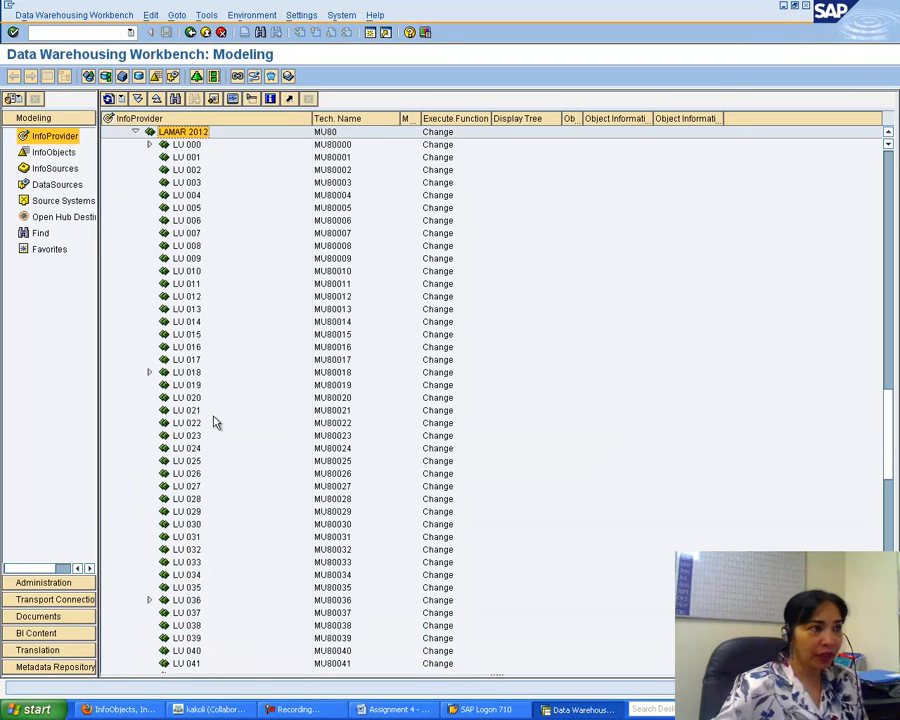
Locate the individual InfoAreas under LAMAR 2012, selecting LU 001, LU 010 and LU 008 in turn.
mouse_move(895, 432)
mouse_down()
mouse_move(892, 400)
mouse_move(892, 410)
mouse_up()
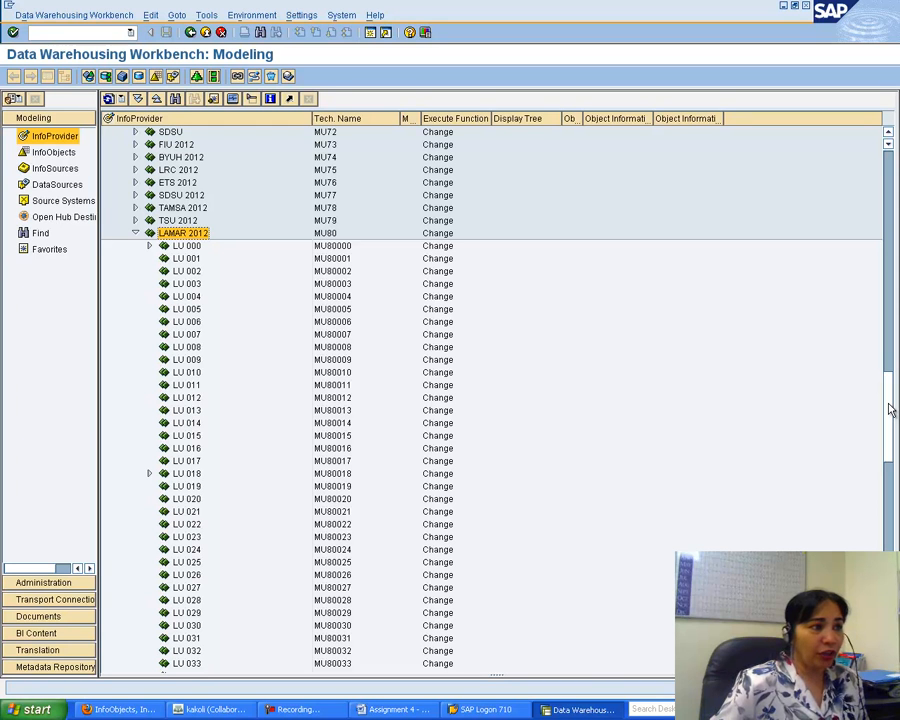
mouse_move(892, 410)
mouse_down()
mouse_move(895, 444)
mouse_move(894, 402)
mouse_up()
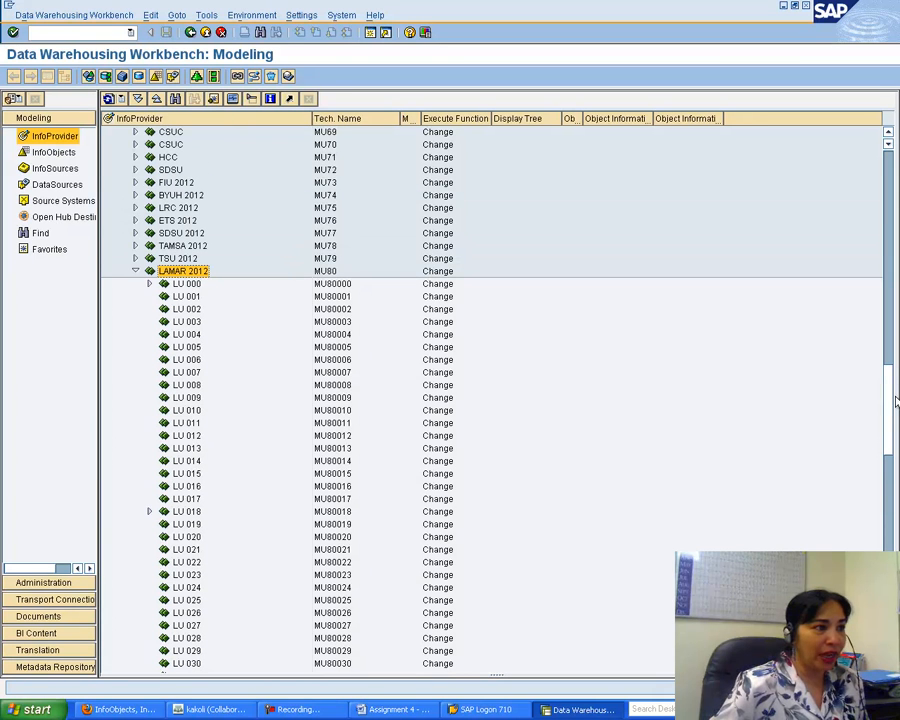
click(188, 297)
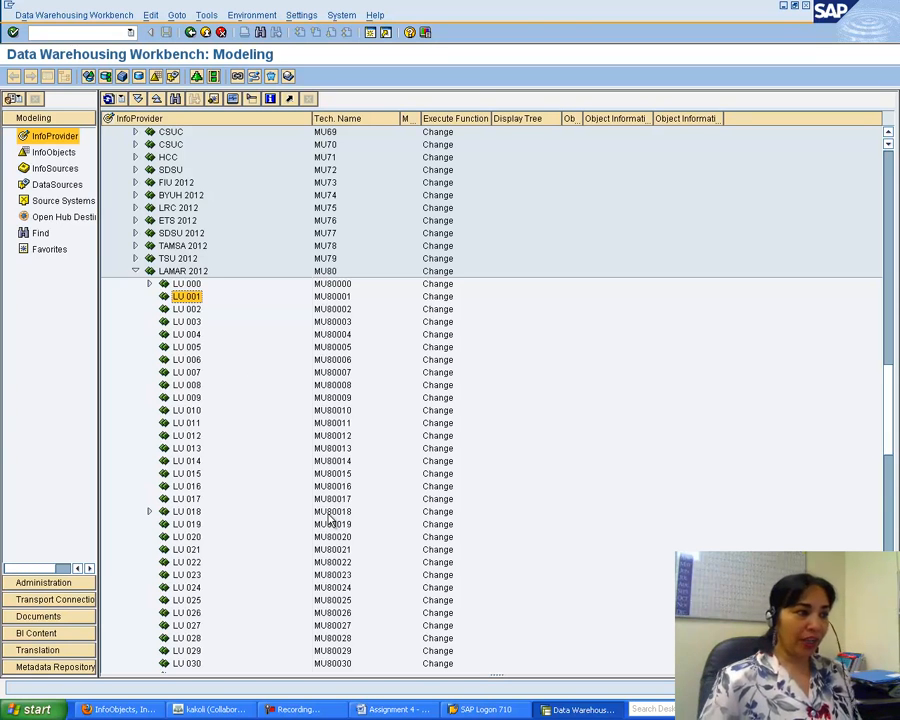
click(188, 410)
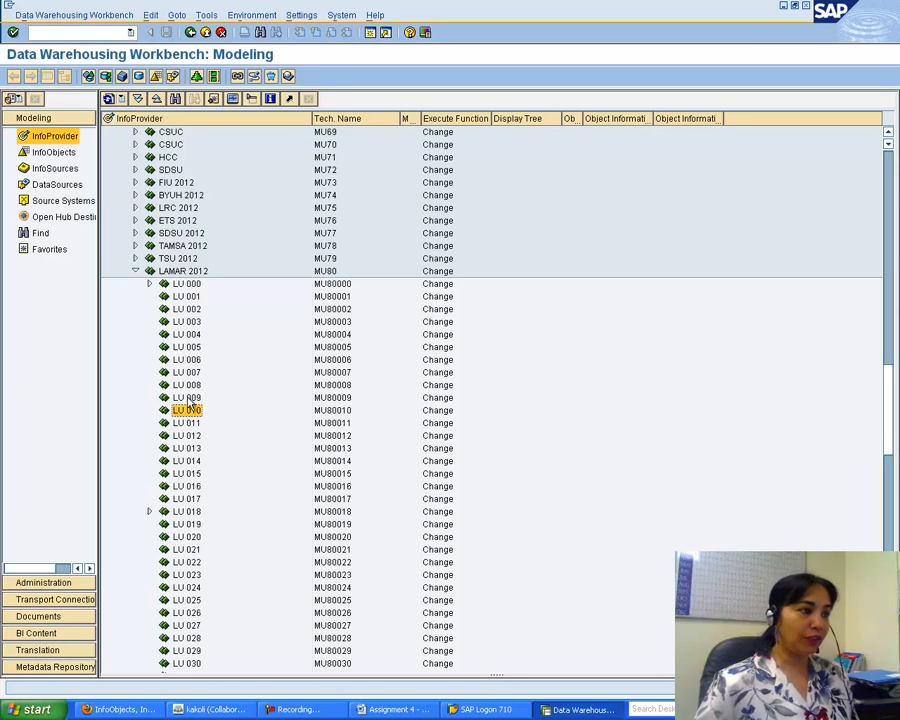
click(188, 386)
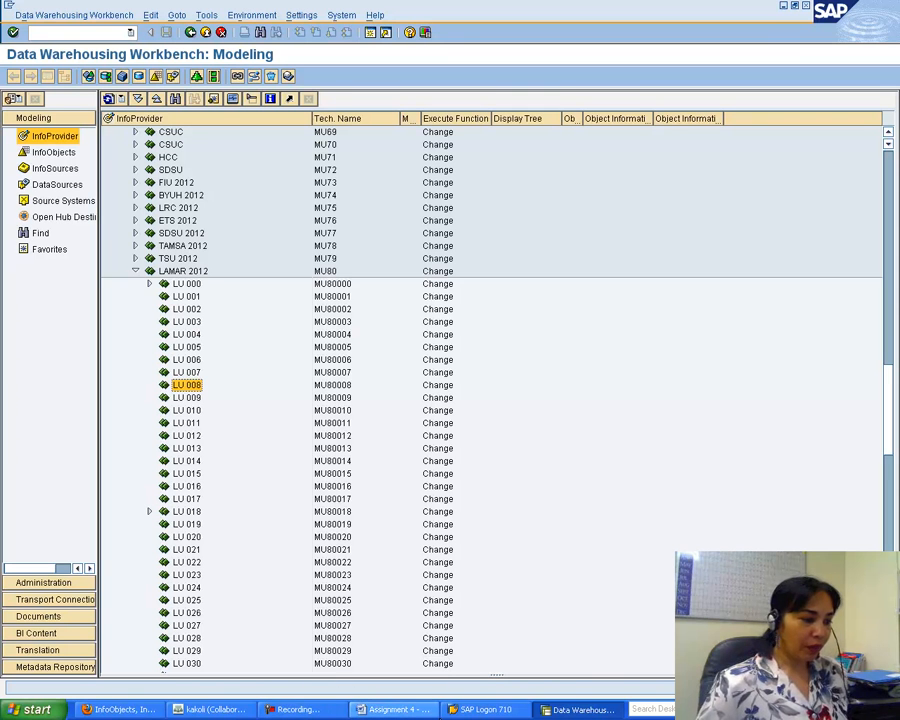
Switch to the Assignment 4 document in Word and read exercise 1.1 through the instructions for locating LAMAR 2012.
click(416, 708)
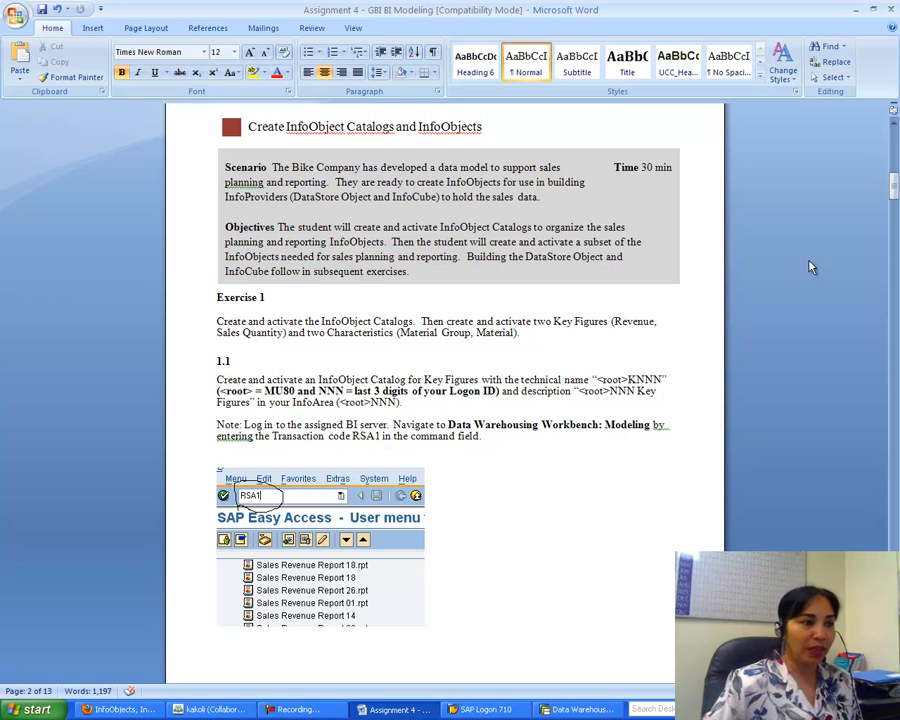
drag(895, 190, 895, 201)
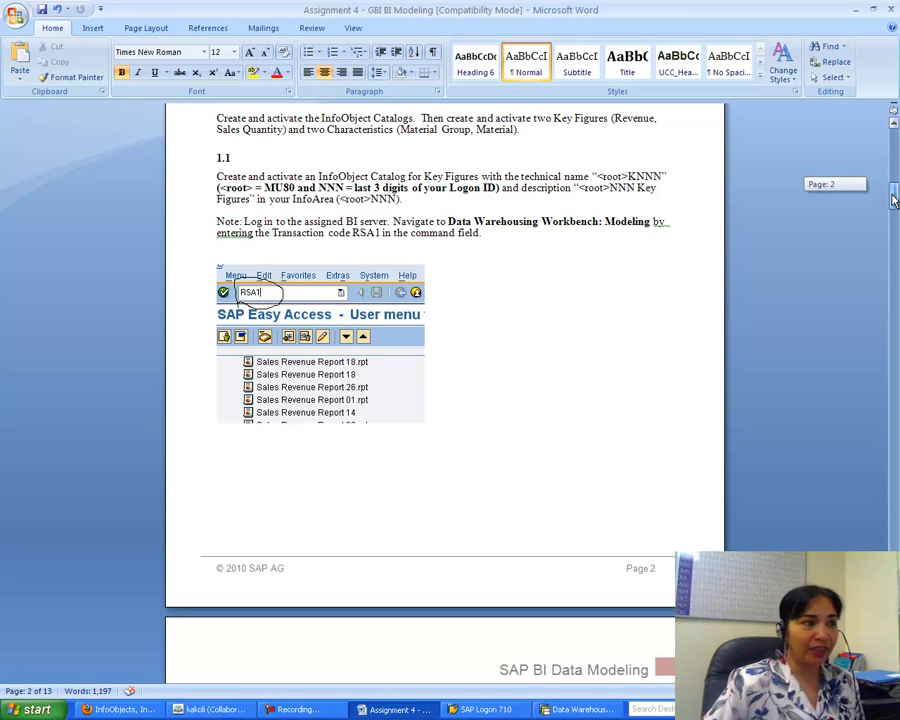
drag(893, 200, 893, 226)
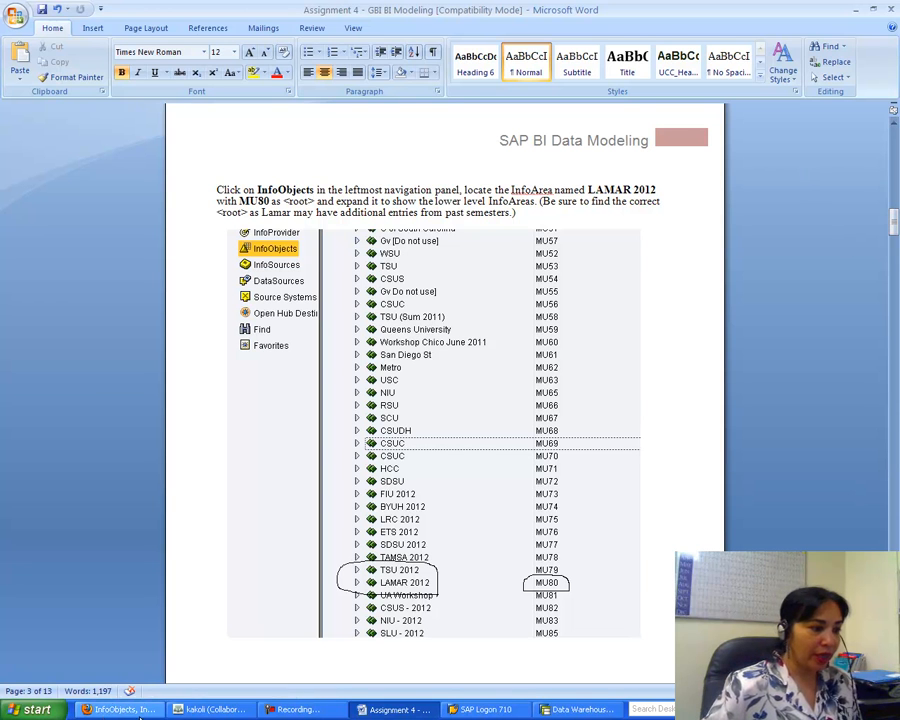
click(105, 711)
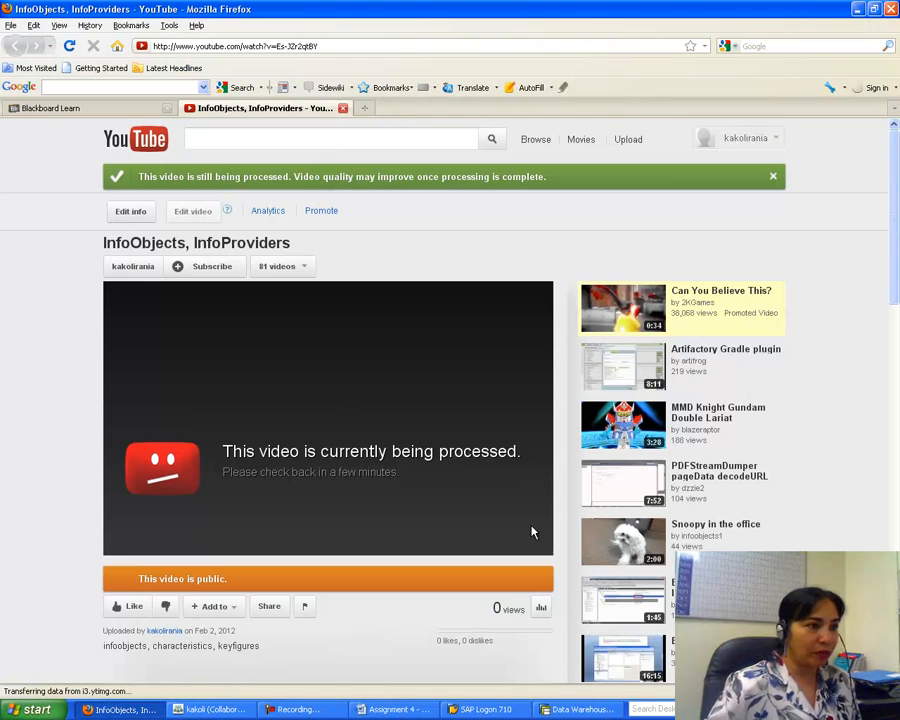
Return to the Data Warehousing Workbench, show the InfoObjects tree and select InfoArea LU 001 under the expanded LAMAR 2012.
click(577, 709)
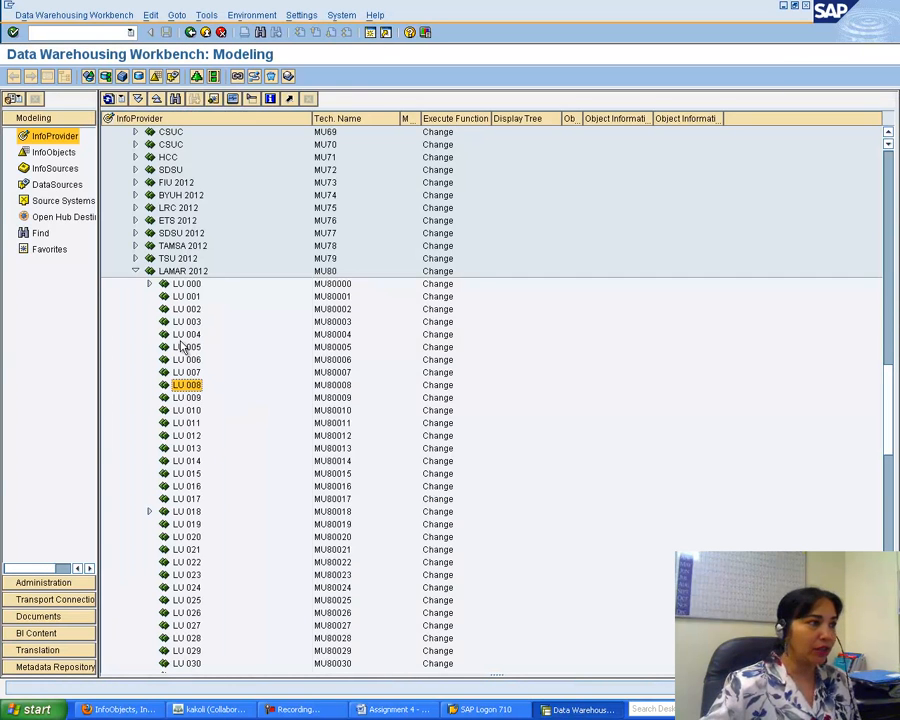
click(46, 155)
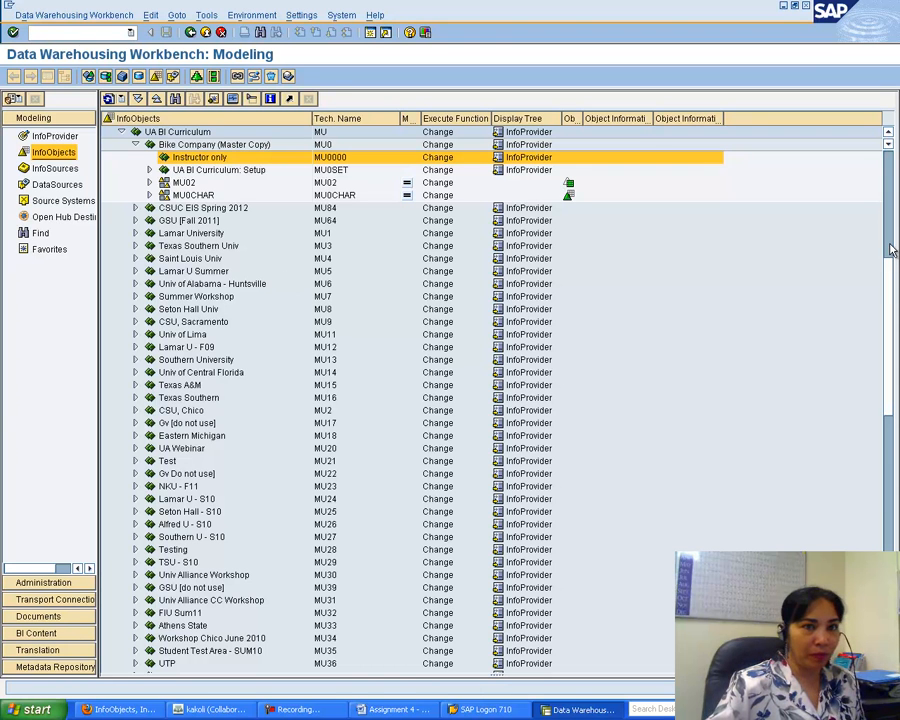
drag(890, 250, 889, 218)
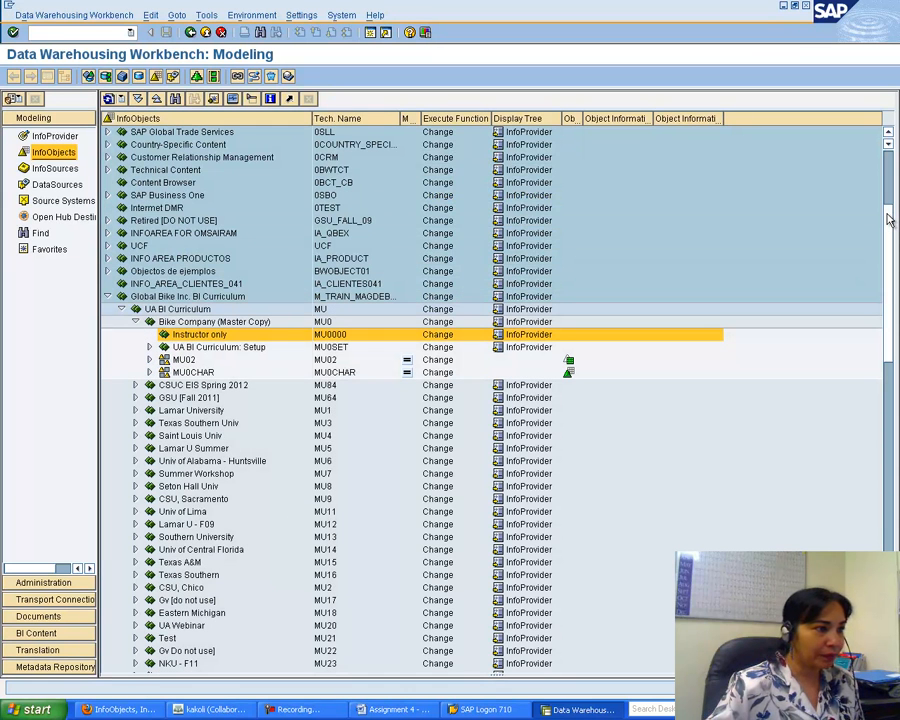
drag(889, 218, 886, 462)
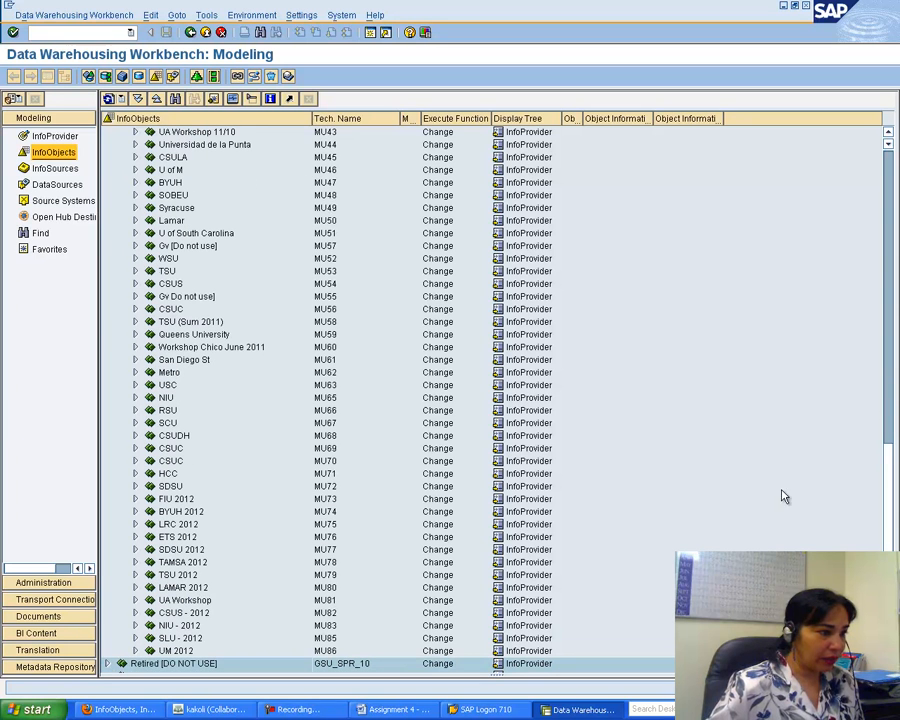
click(138, 590)
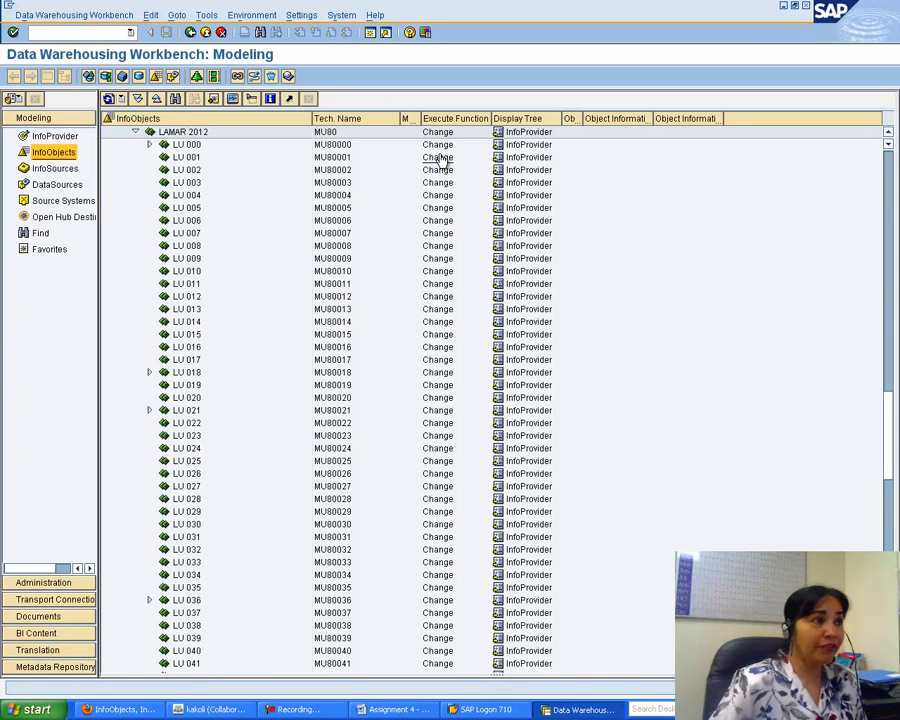
click(188, 158)
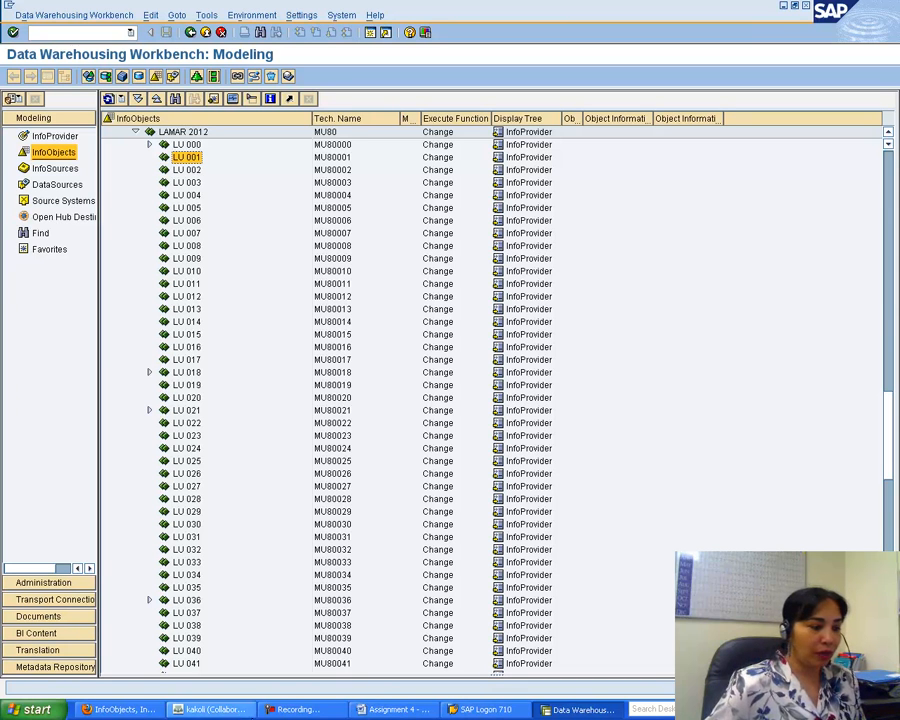
Check the catalog creation instructions in the Word assignment, and start a new InfoObject Catalog for InfoArea LU 001 in SAP.
click(418, 711)
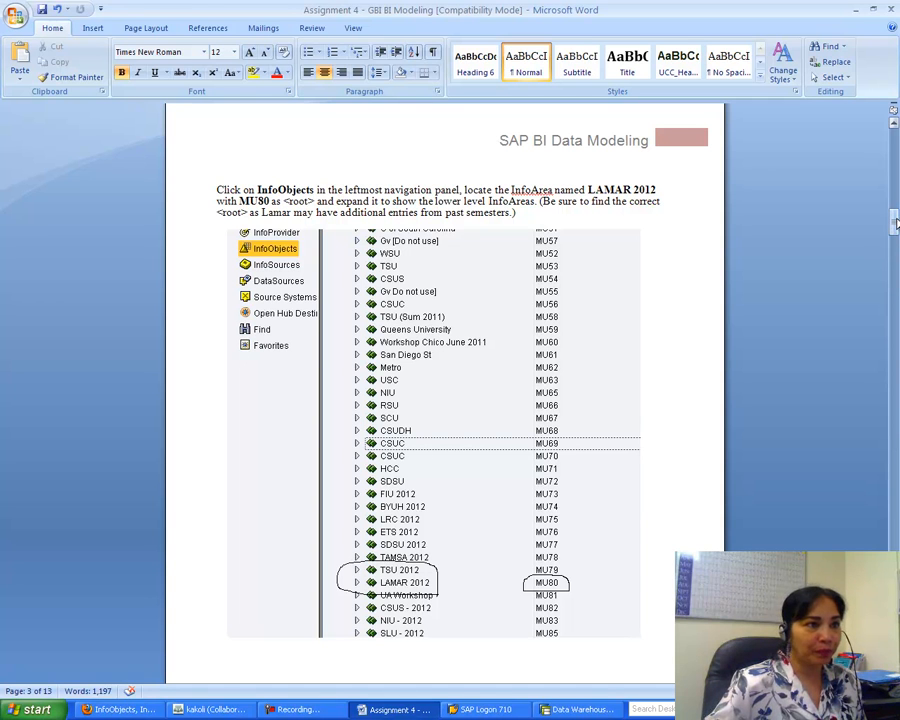
drag(896, 225, 896, 265)
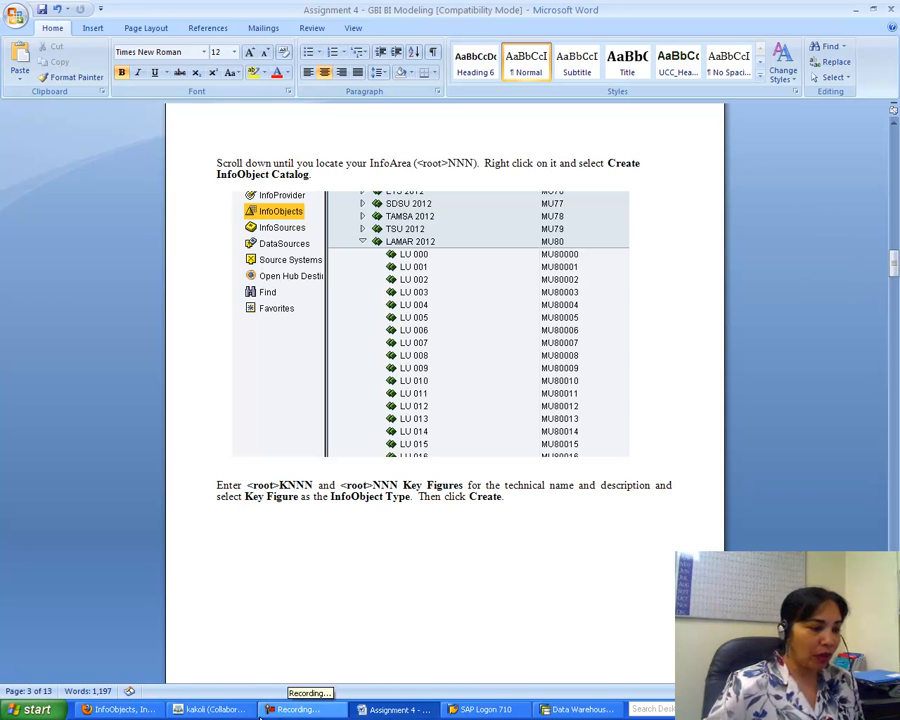
click(548, 709)
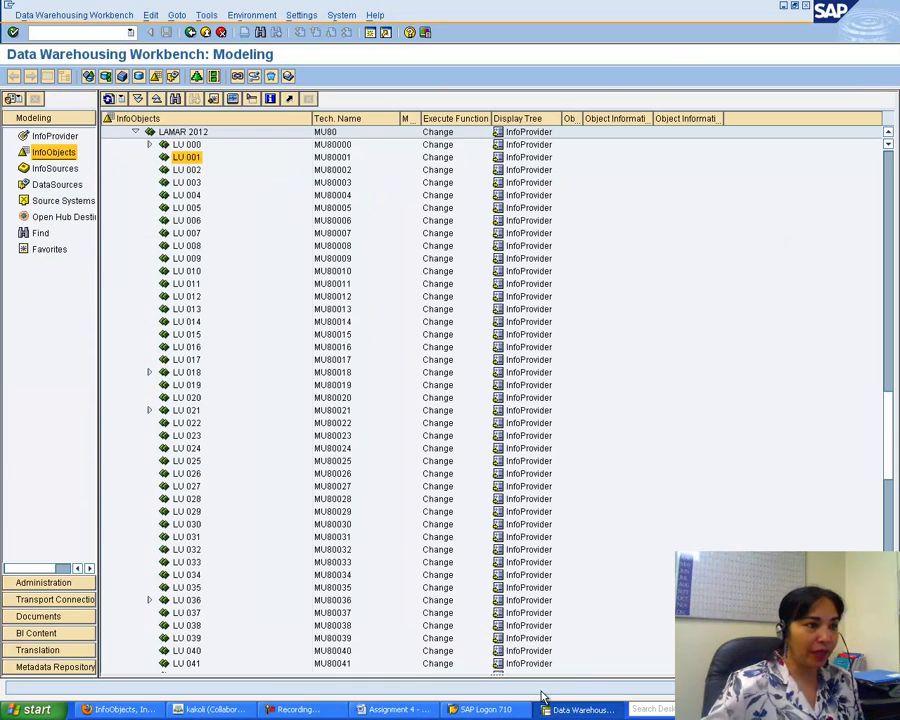
right_click(190, 158)
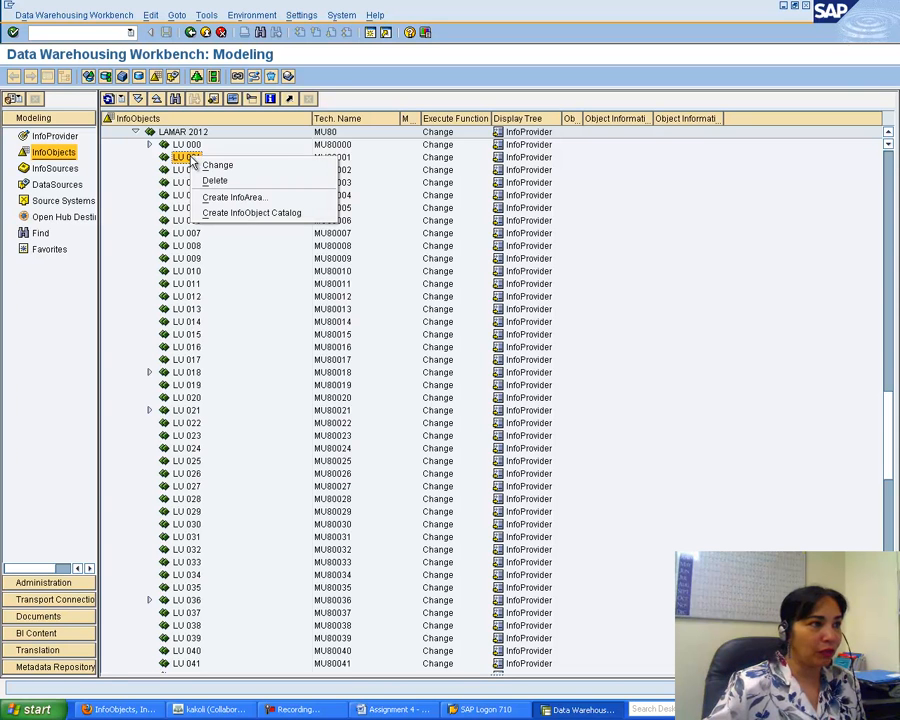
click(230, 214)
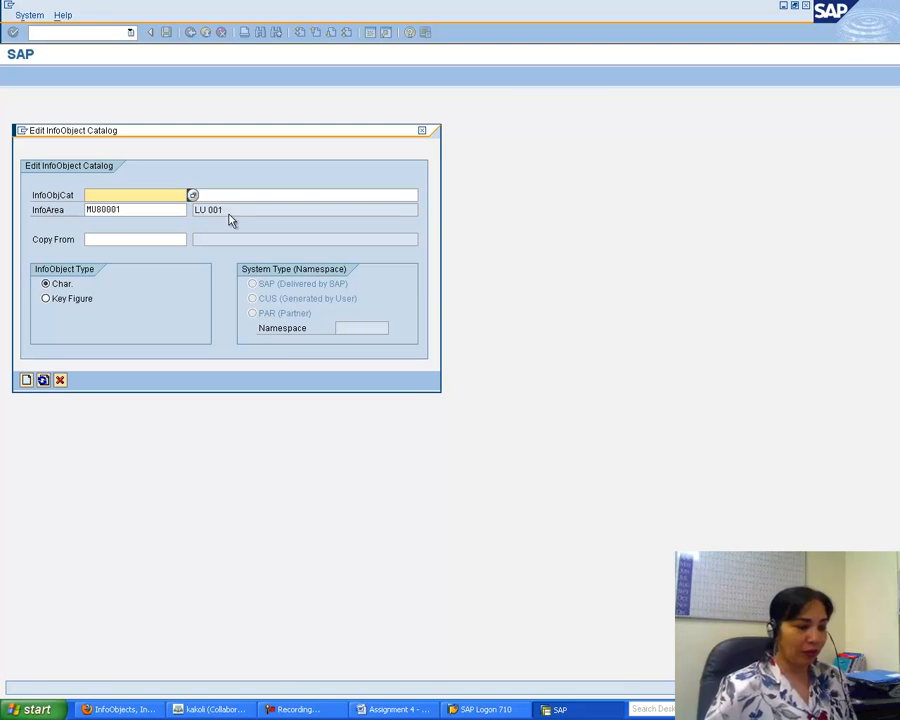
Check the catalog naming rule in the Word assignment, and enter MU80K001 as the InfoObject Catalog's technical name in SAP.
click(393, 709)
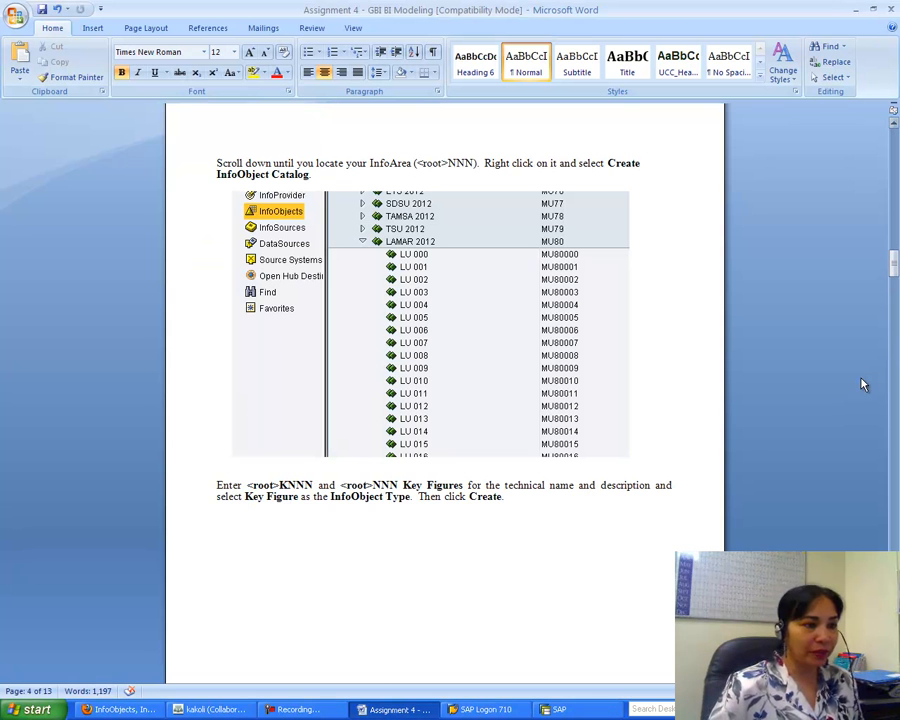
drag(893, 259, 895, 274)
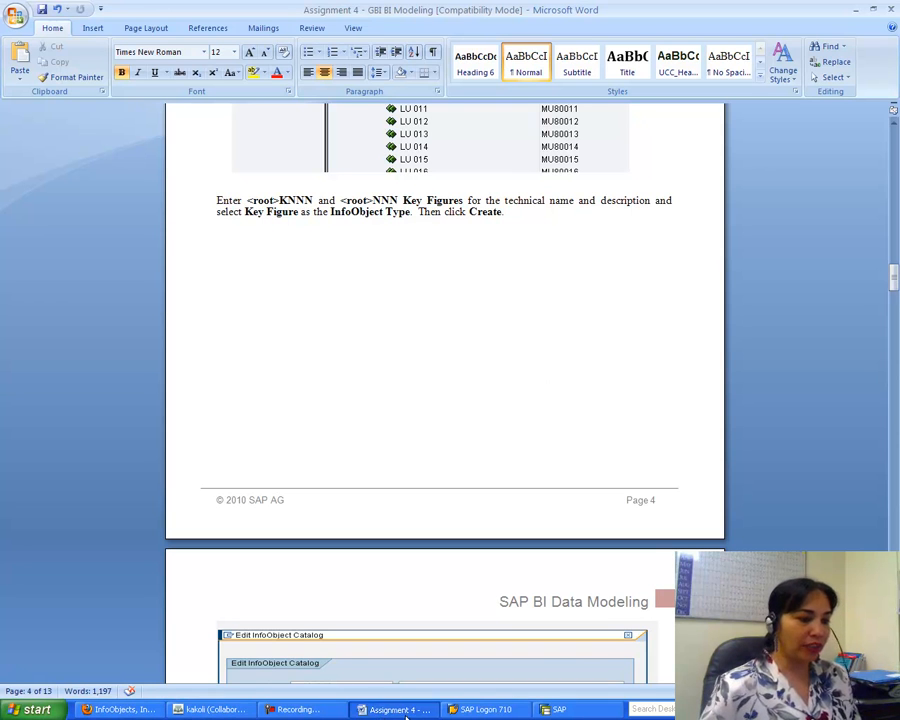
click(567, 711)
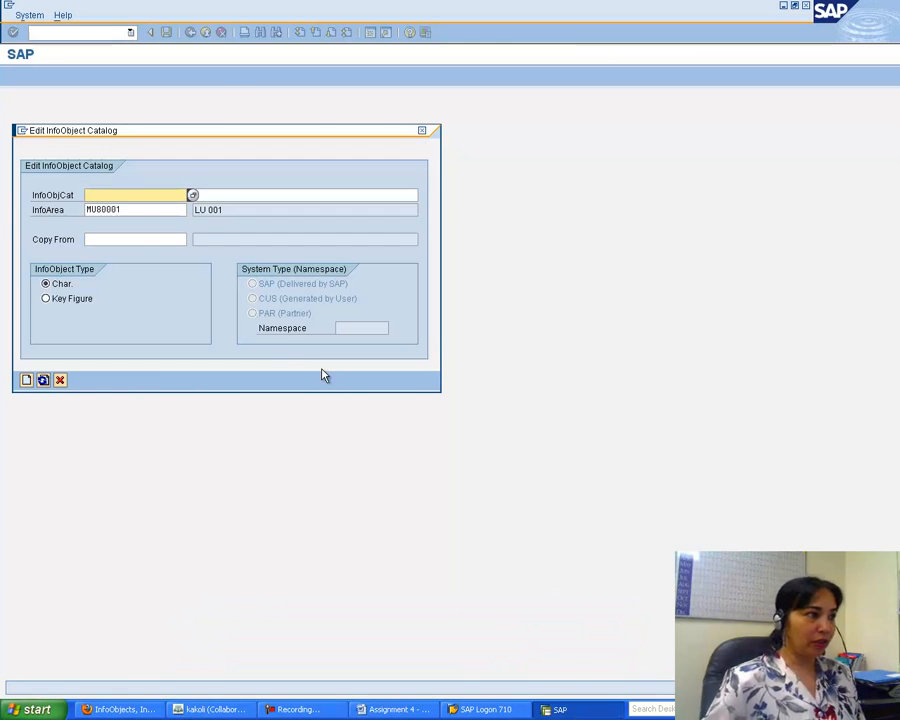
text(MU80)
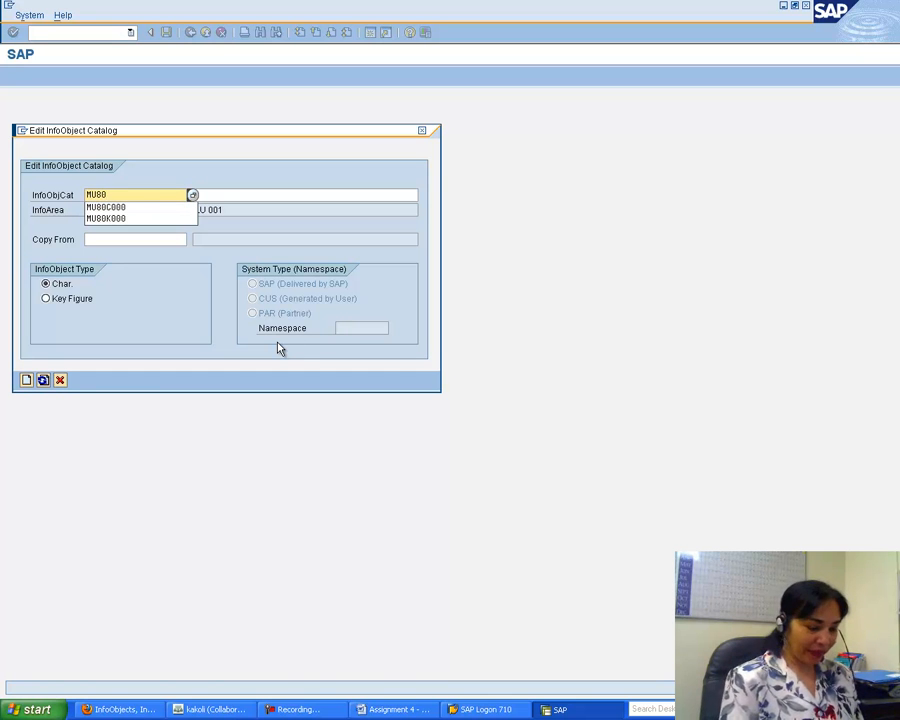
text(K)
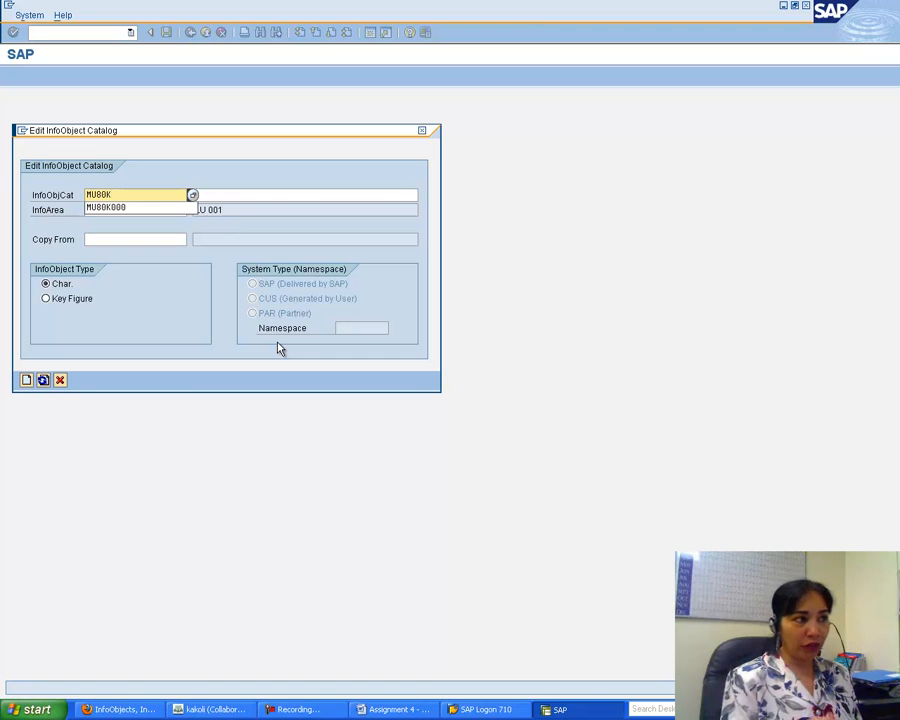
text(001)
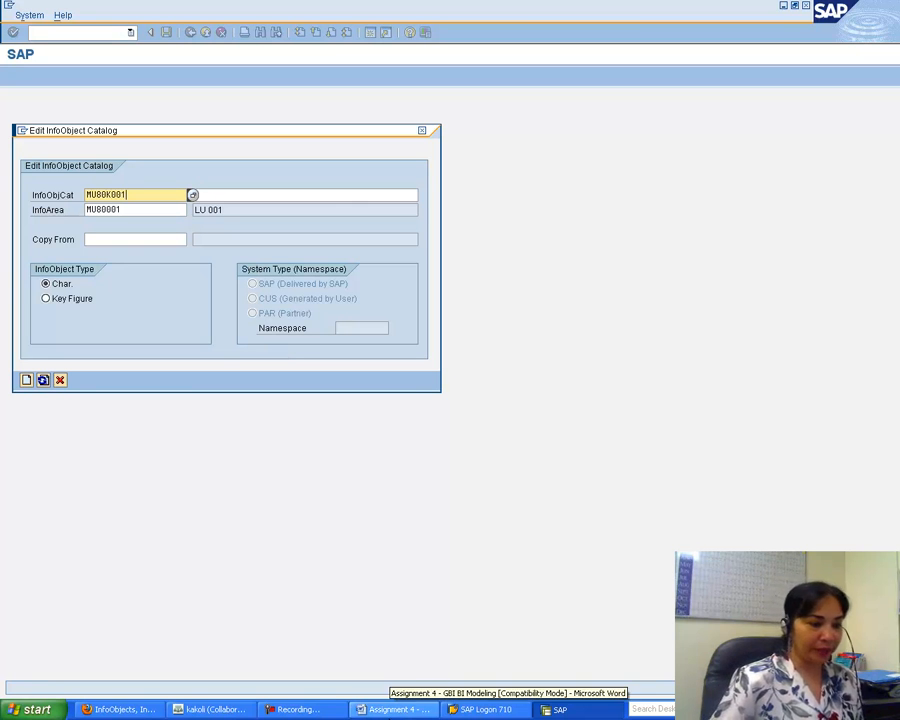
Copy "<root>NNN Key Figures" from the Word assignment and try to paste it into the catalog's description in SAP.
click(392, 711)
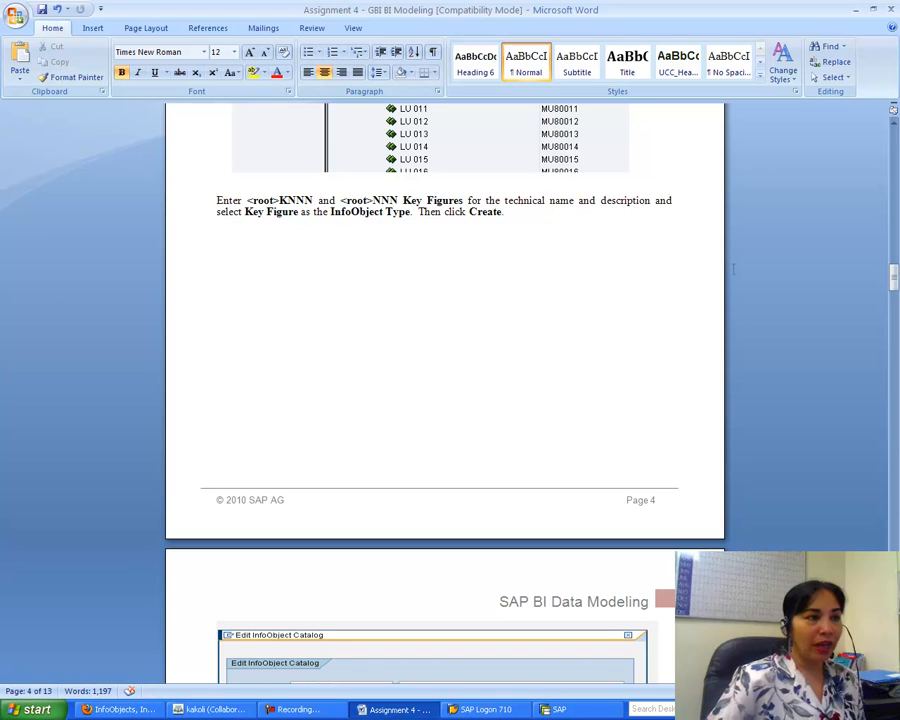
drag(341, 200, 440, 207)
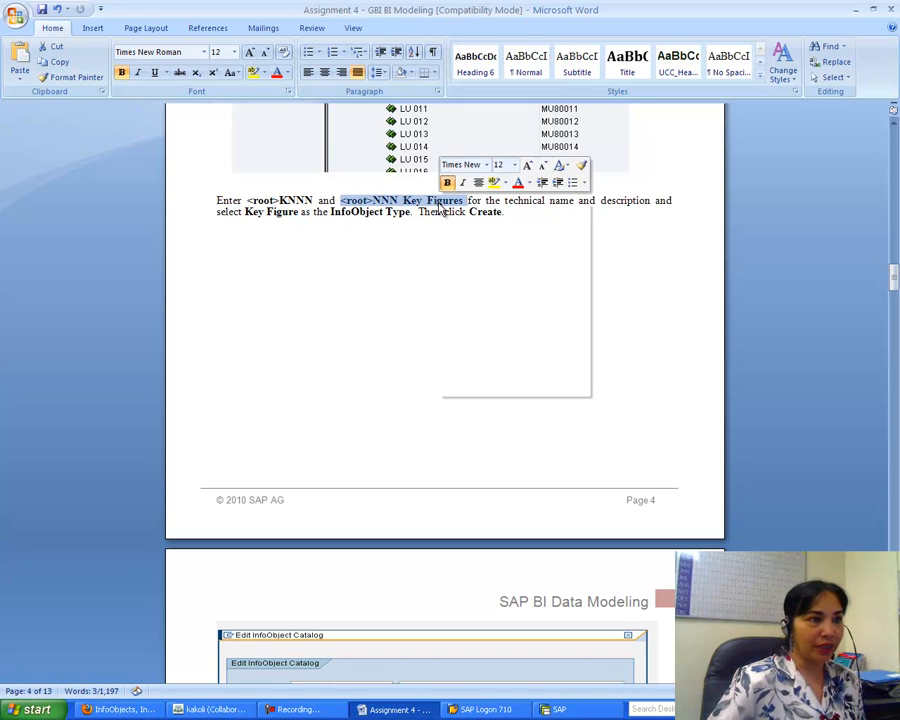
right_click(440, 207)
click(458, 227)
drag(895, 281, 895, 302)
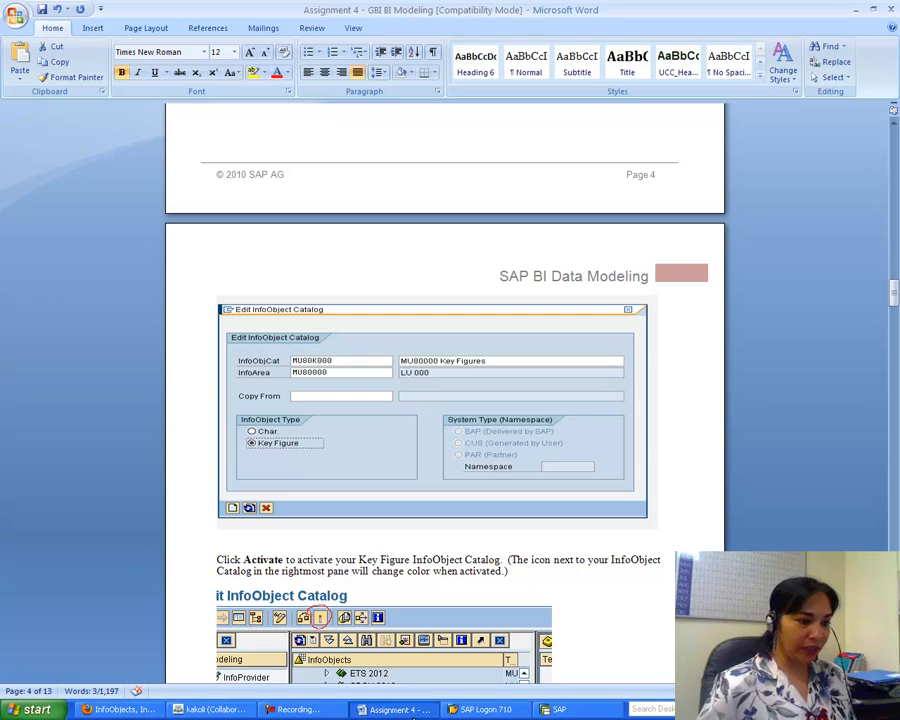
click(556, 709)
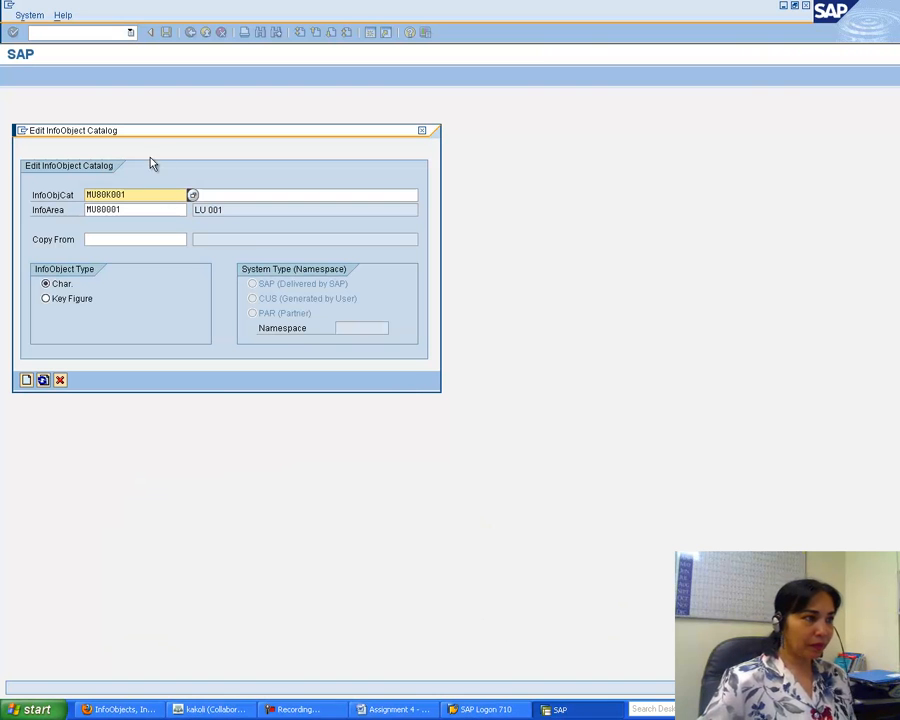
click(213, 195)
right_click(213, 196)
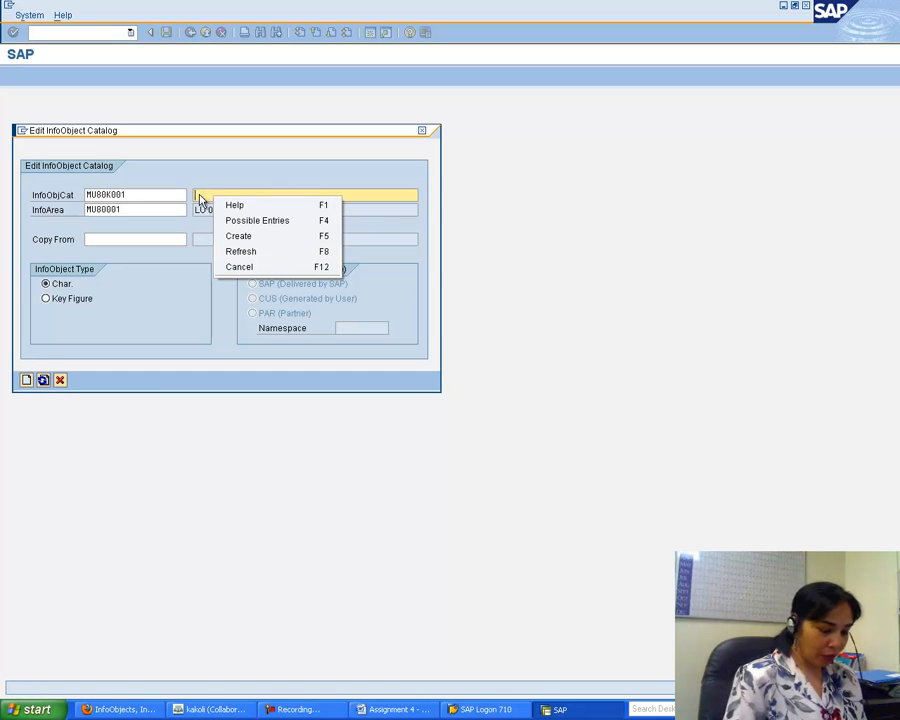
click(228, 305)
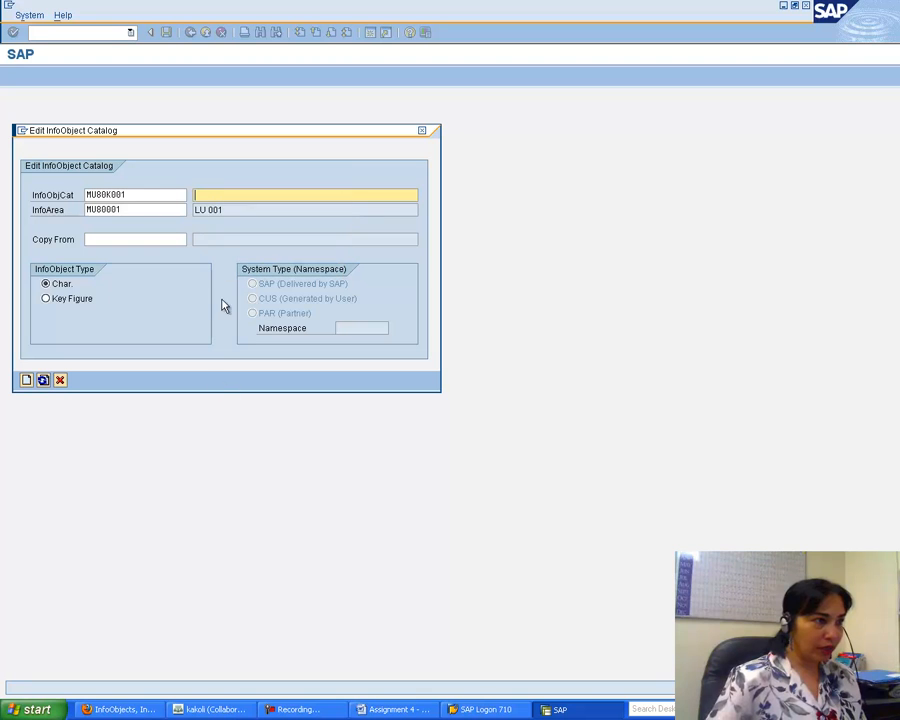
Enter "MU80 001 Key Figures" as the description of the new InfoObject Catalog.
text(MU80)
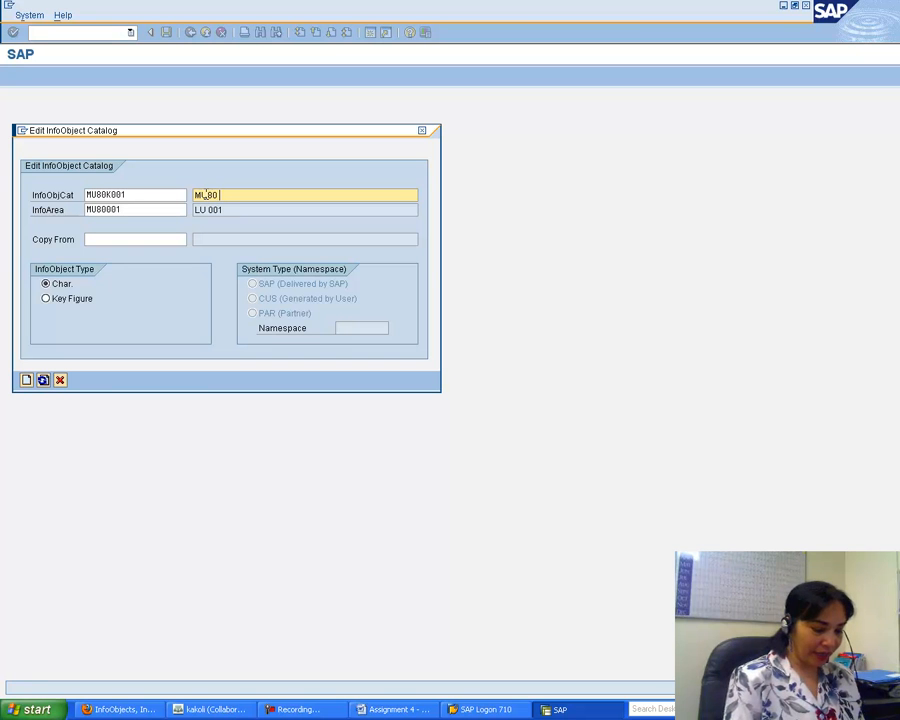
text( 001)
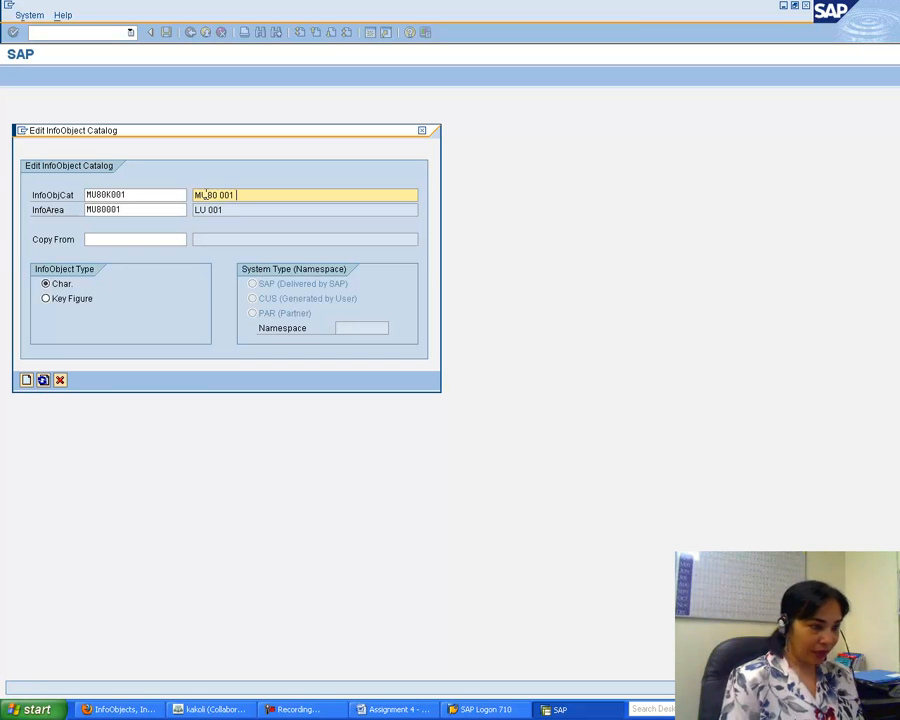
text( Key F)
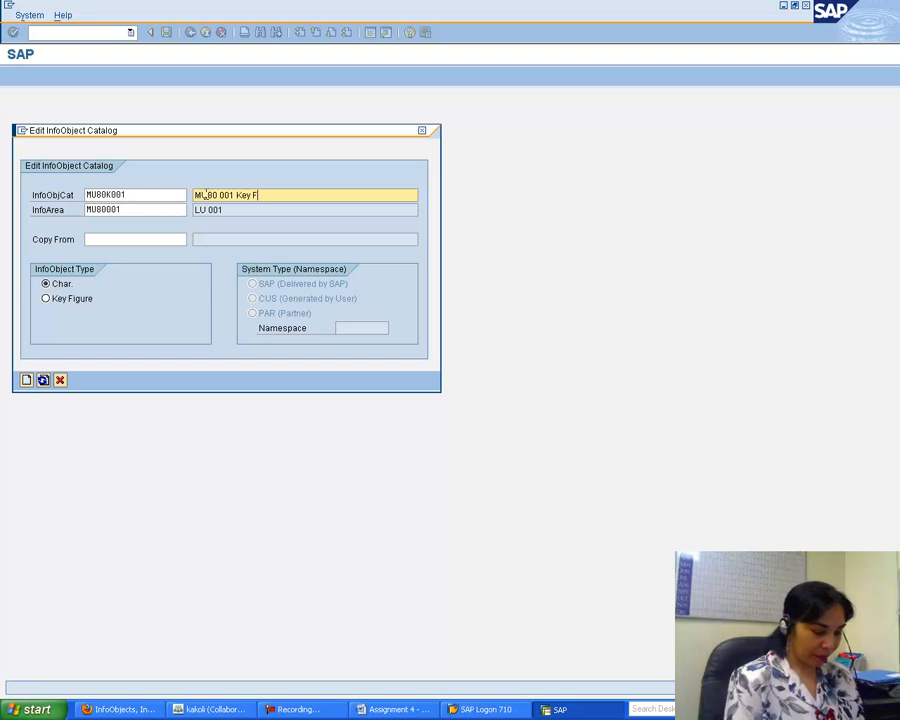
text(igures)
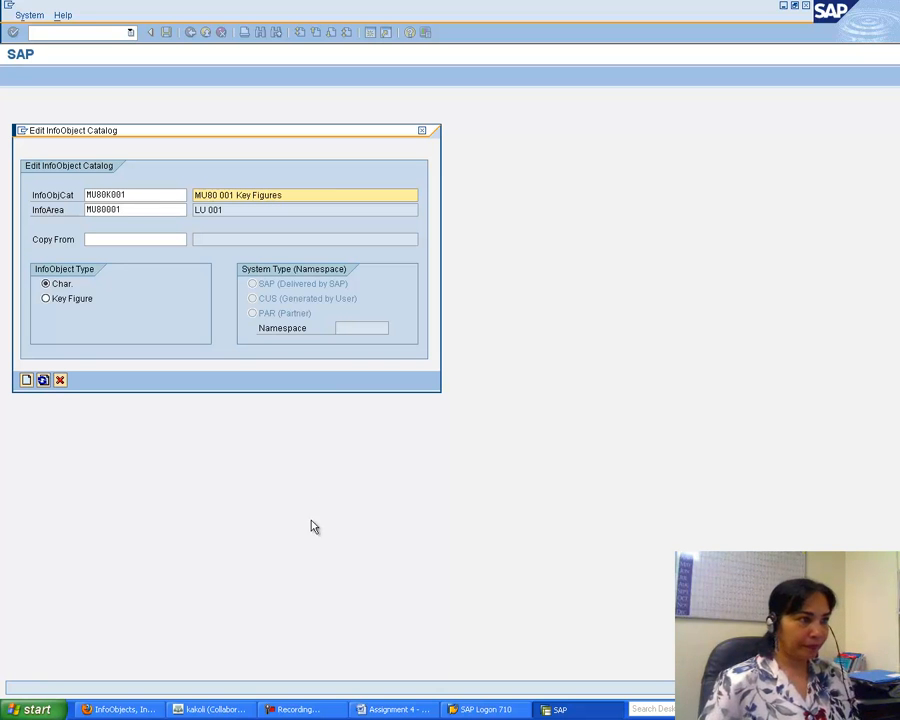
Compare the description with the example in the Word assignment, and correct it in SAP to "MU80001 Key Figures".
click(415, 708)
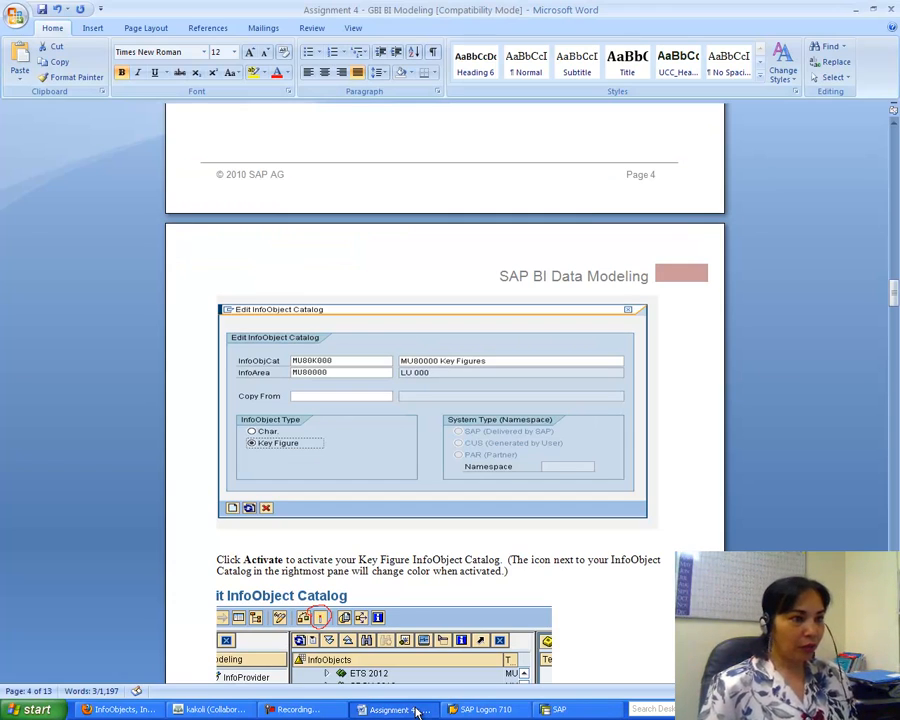
mouse_move(892, 291)
mouse_down()
mouse_move(892, 264)
mouse_move(892, 283)
mouse_up()
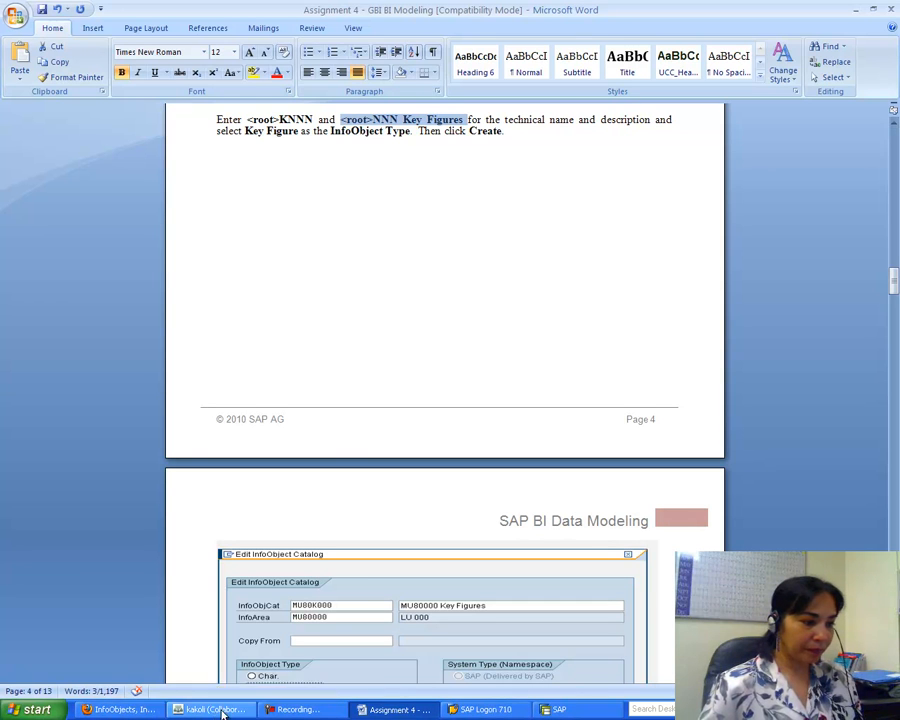
click(558, 709)
click(218, 195)
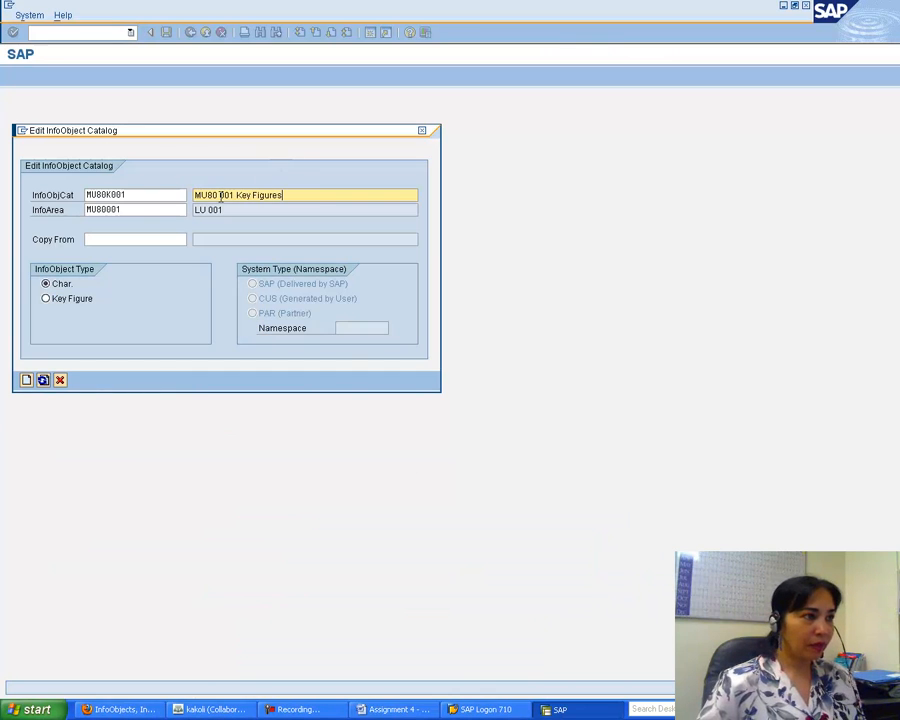
key(BackSpace)
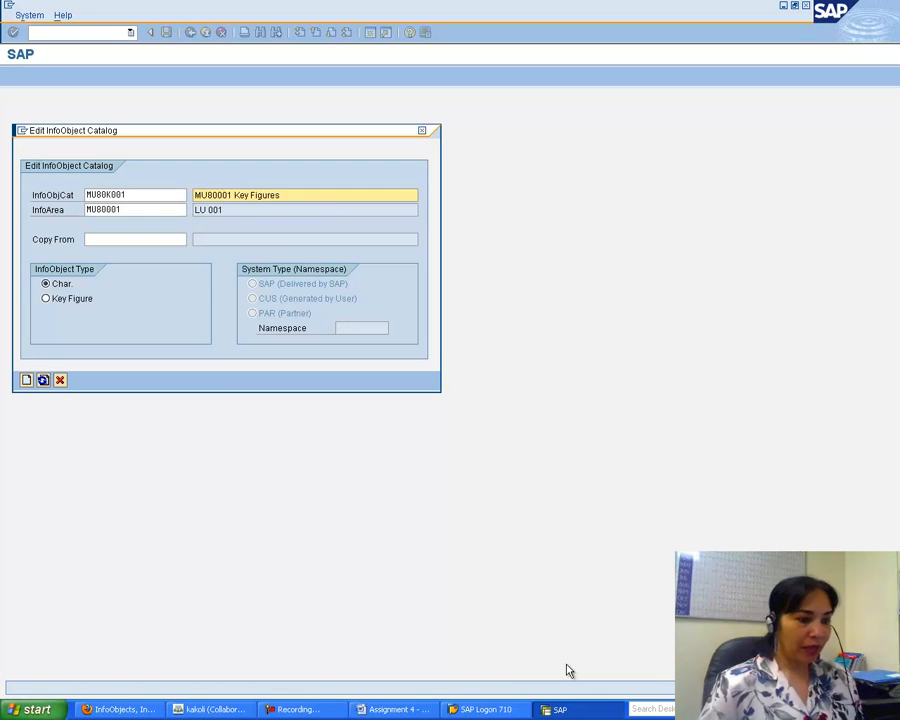
Review the example catalog settings in Word, set the InfoObject Type to Key Figure in SAP and create the catalog.
click(402, 709)
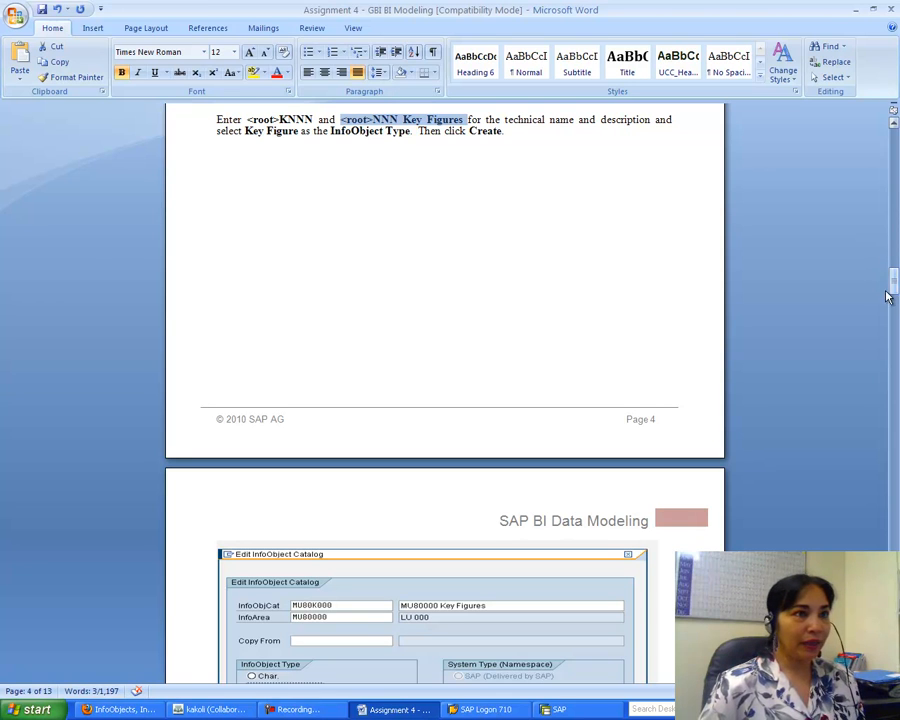
drag(895, 289, 895, 300)
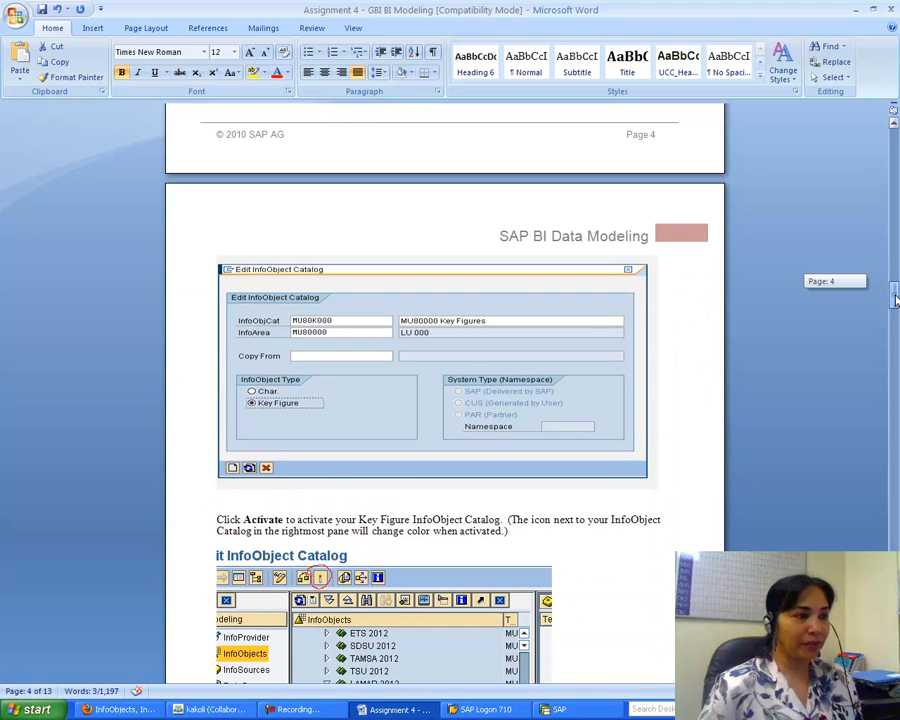
mouse_move(895, 300)
mouse_down()
mouse_move(897, 272)
mouse_move(896, 305)
mouse_up()
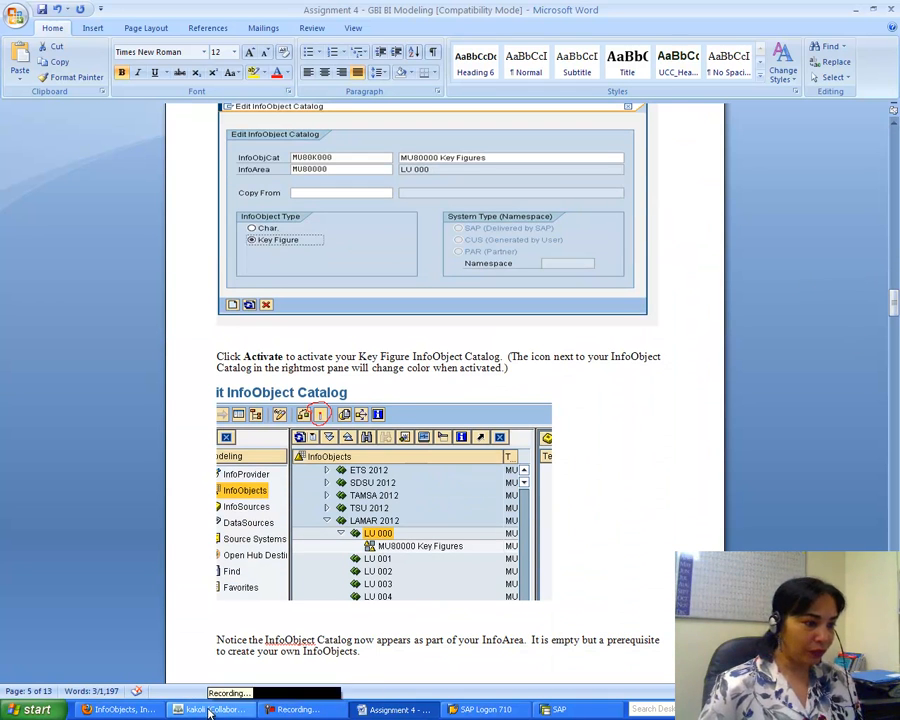
click(553, 709)
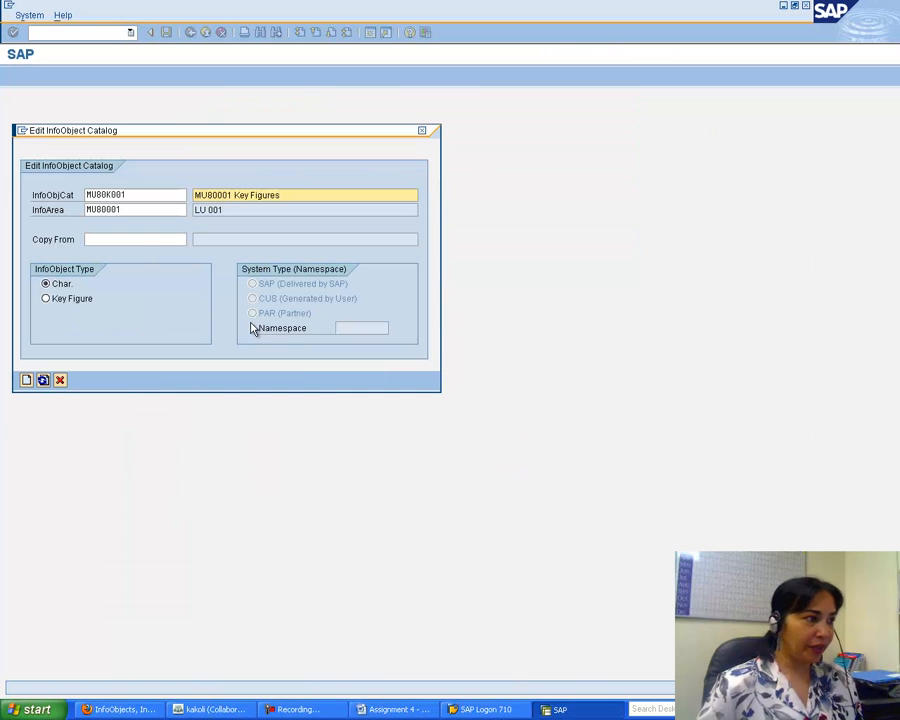
click(50, 299)
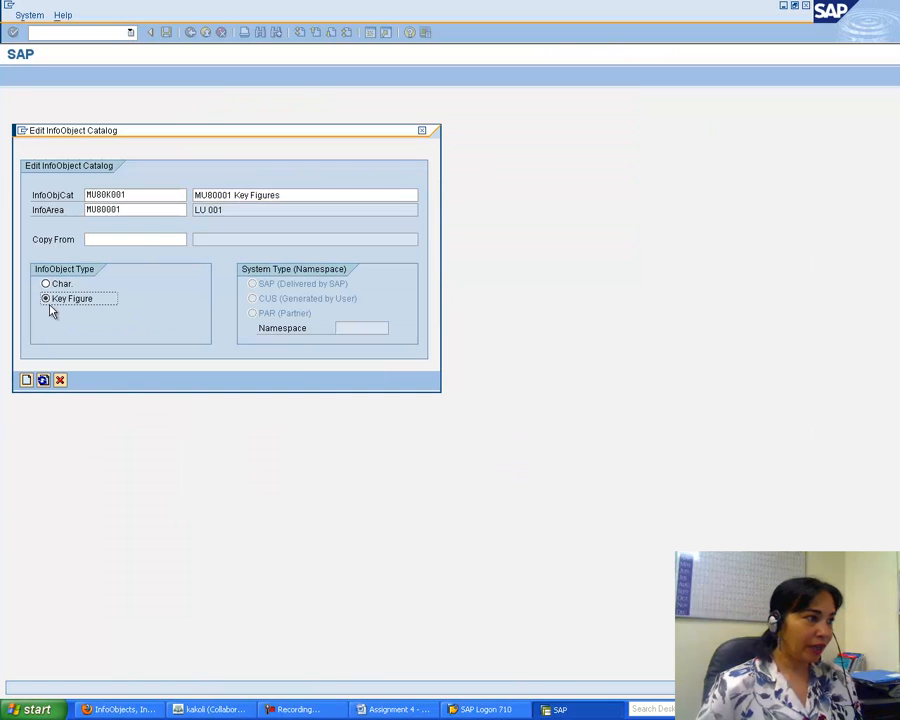
click(26, 381)
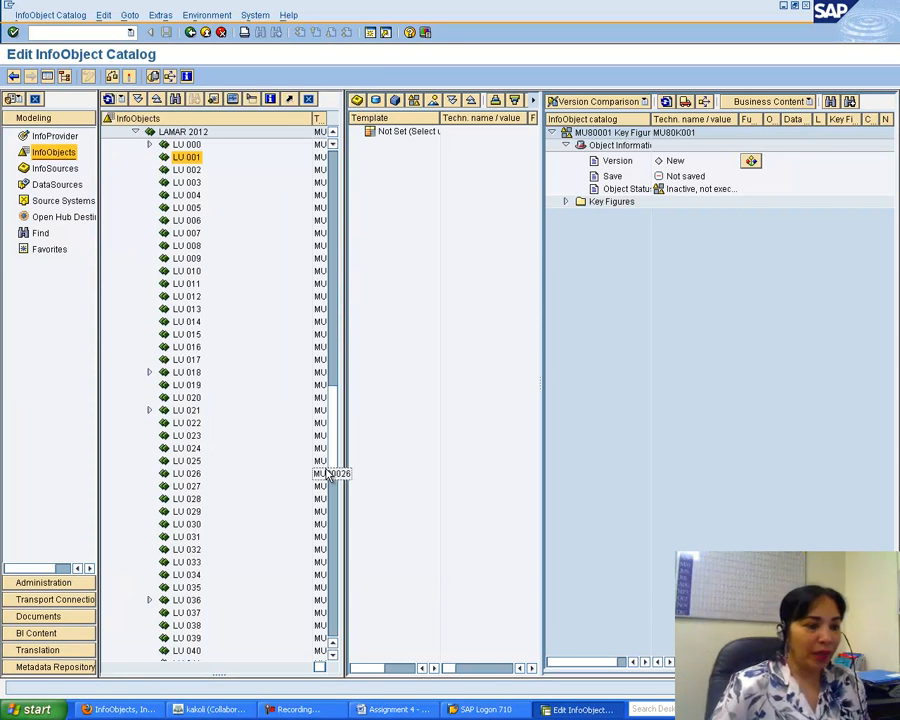
Read the activation instructions in the Word assignment, and activate the MU80001 Key Figures catalog in SAP.
click(388, 709)
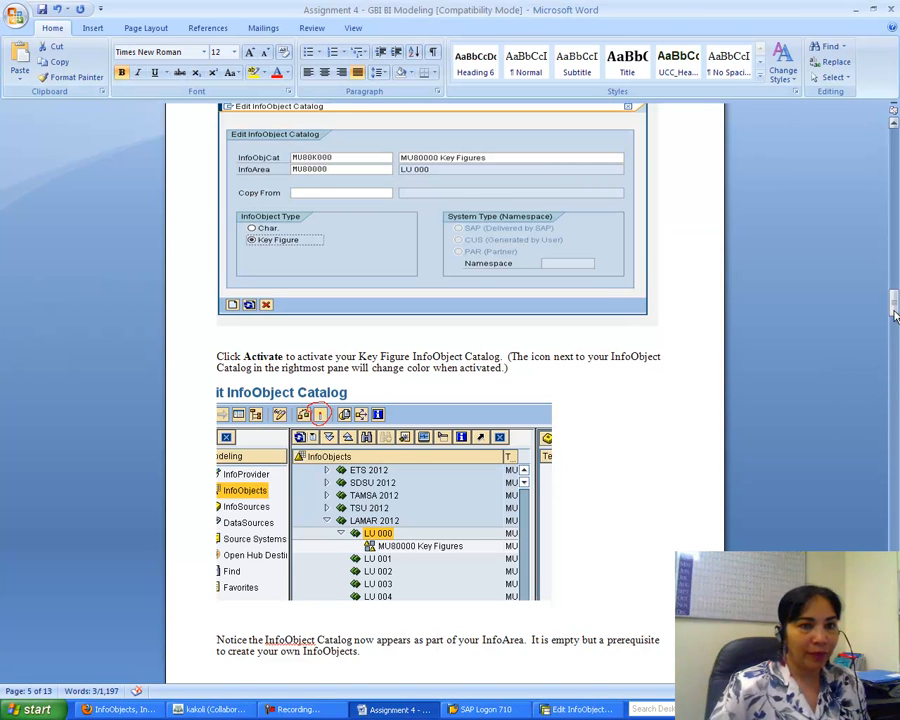
drag(895, 314, 895, 316)
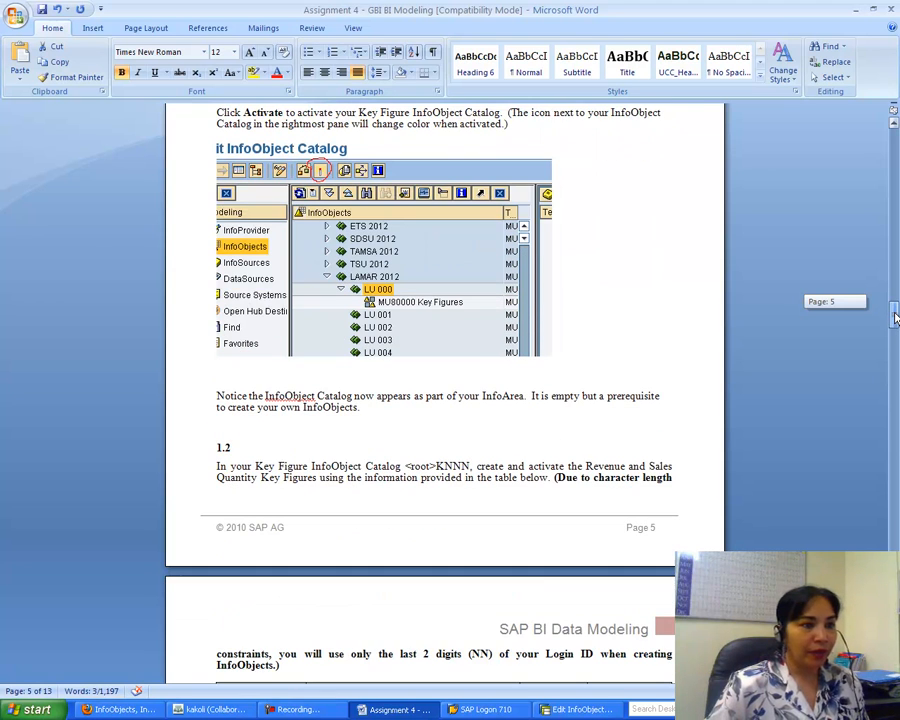
click(577, 702)
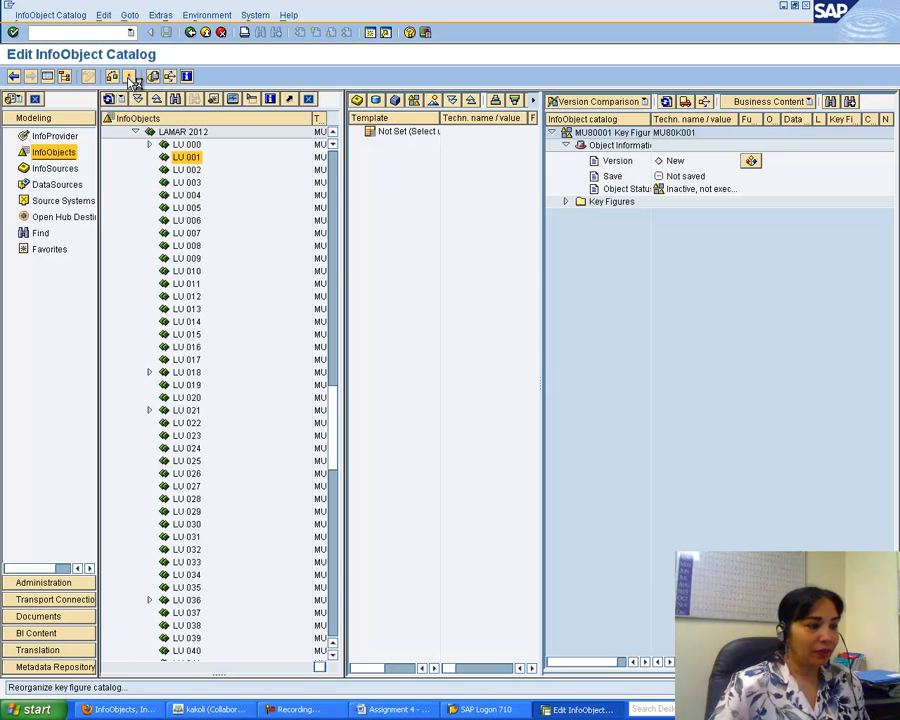
click(130, 78)
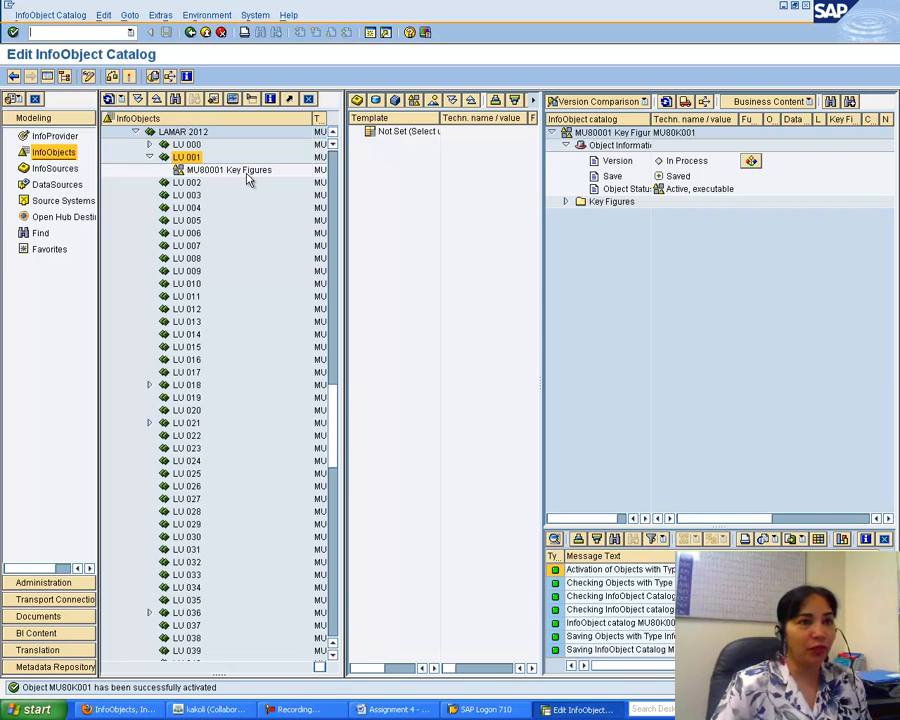
Switch to the Word assignment and read exercise 1.2 on creating the Revenue and Sales Quantity key figures through the Create Key Figure example.
click(396, 710)
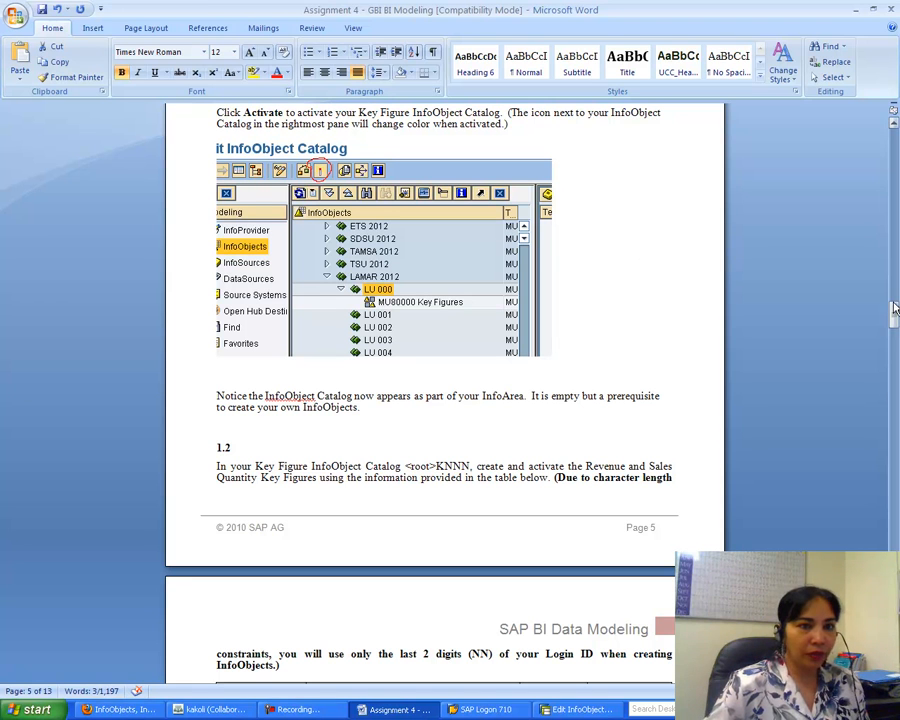
drag(894, 313, 895, 318)
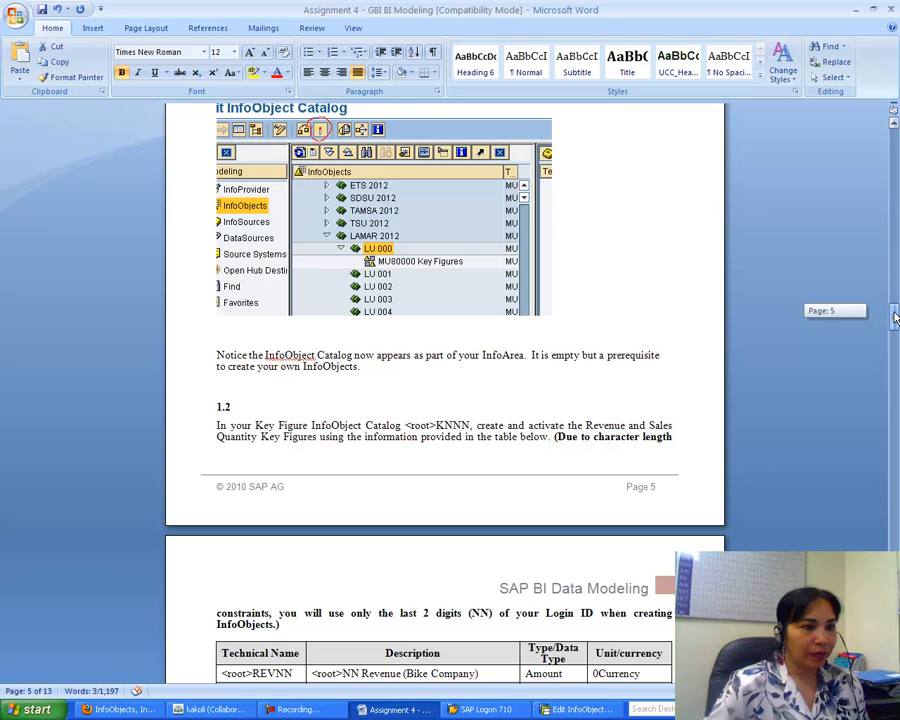
drag(896, 316, 896, 321)
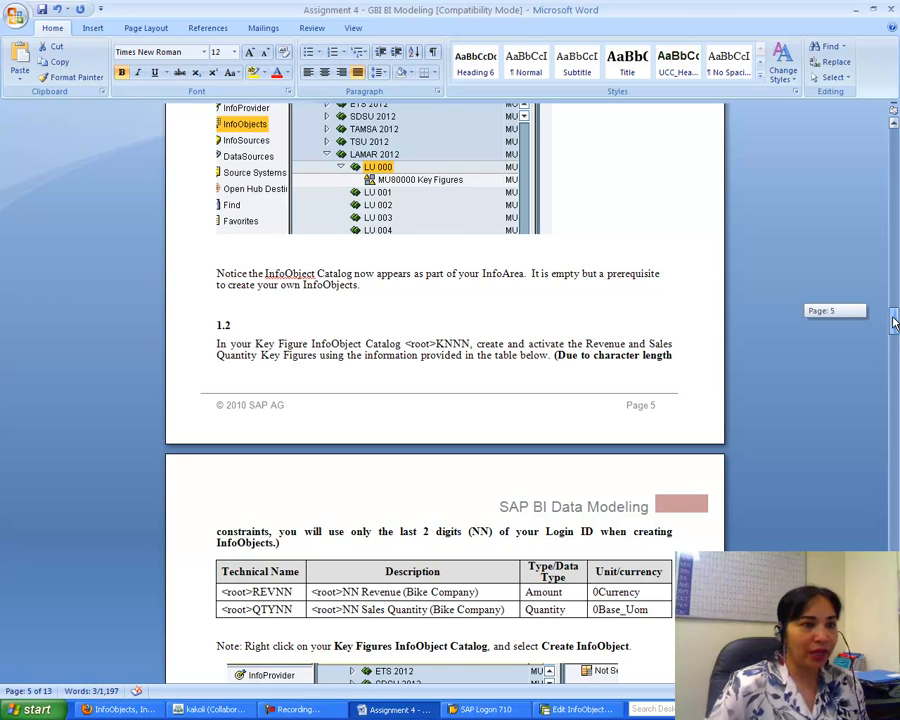
drag(895, 322, 895, 335)
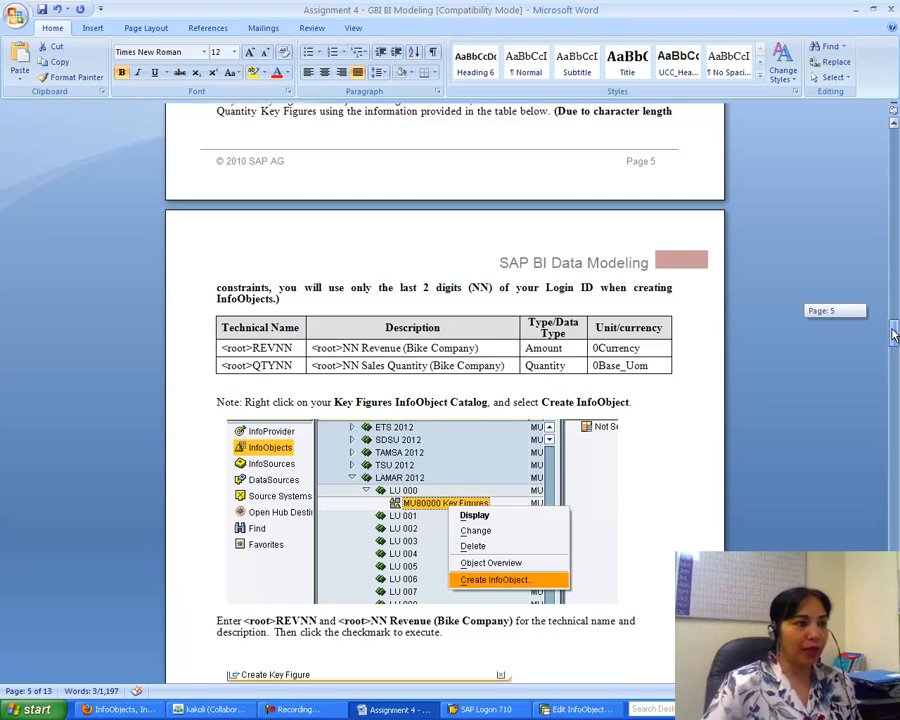
drag(893, 335, 893, 341)
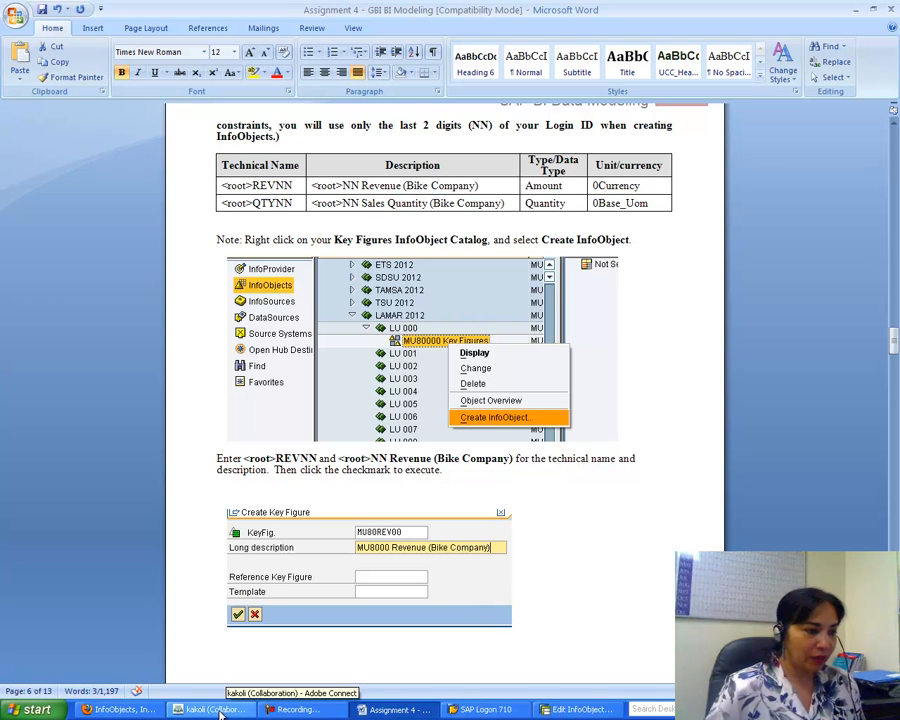
Switch to SAP, start a new InfoObject in the MU80001 Key Figures catalog and name the key figure MU80REV01, following the Word example.
click(600, 709)
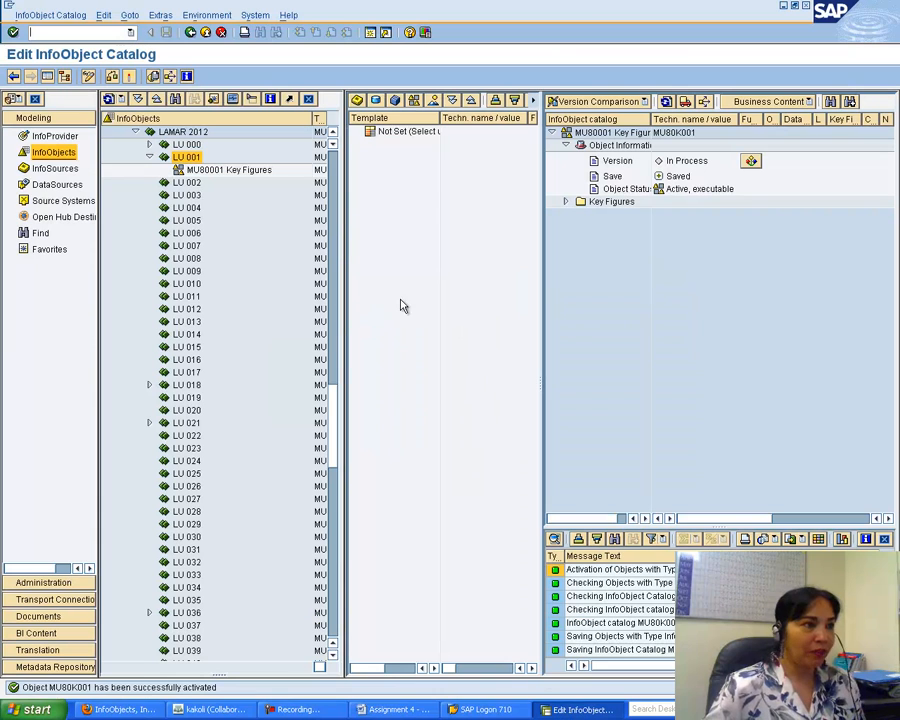
click(228, 170)
right_click(234, 171)
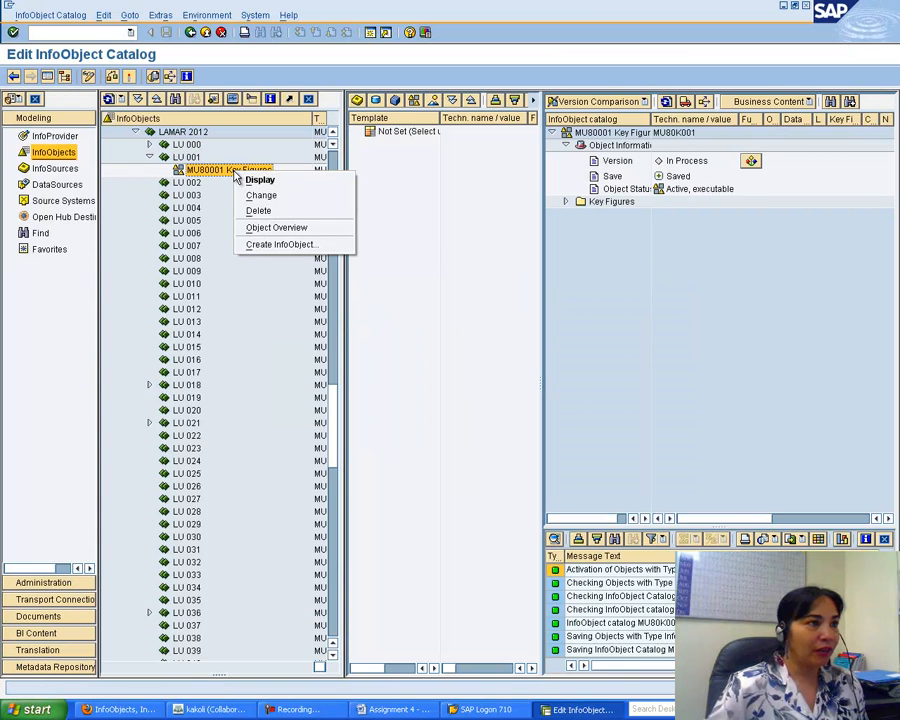
click(273, 244)
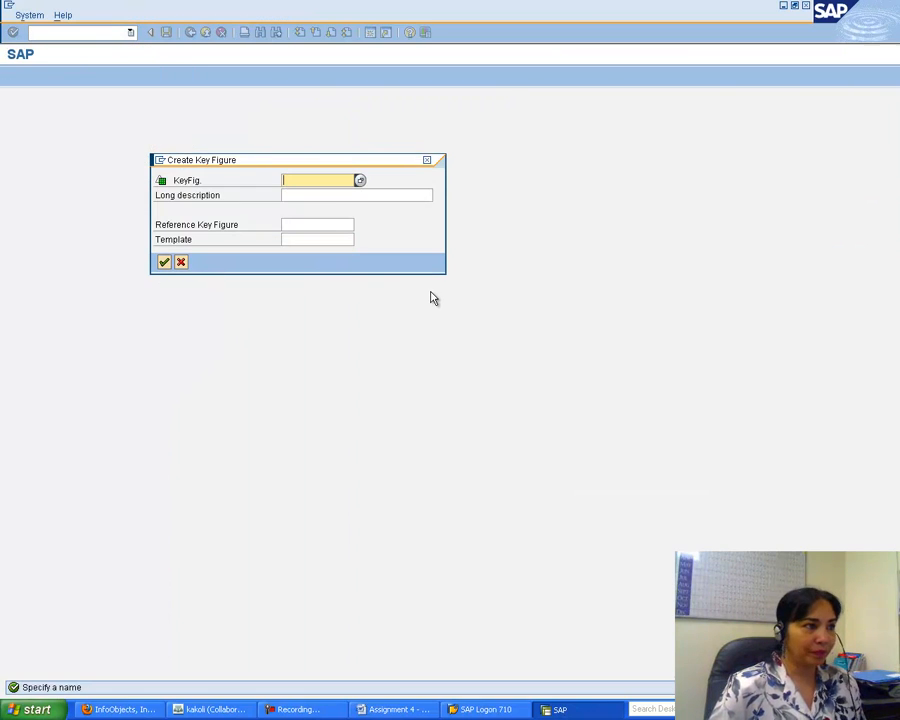
click(392, 709)
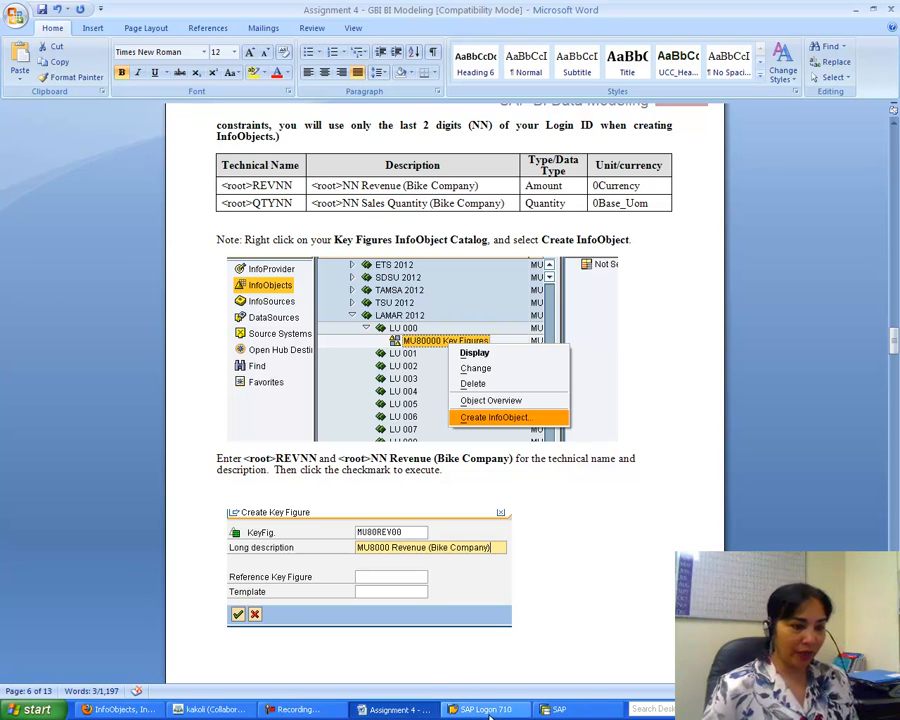
click(562, 709)
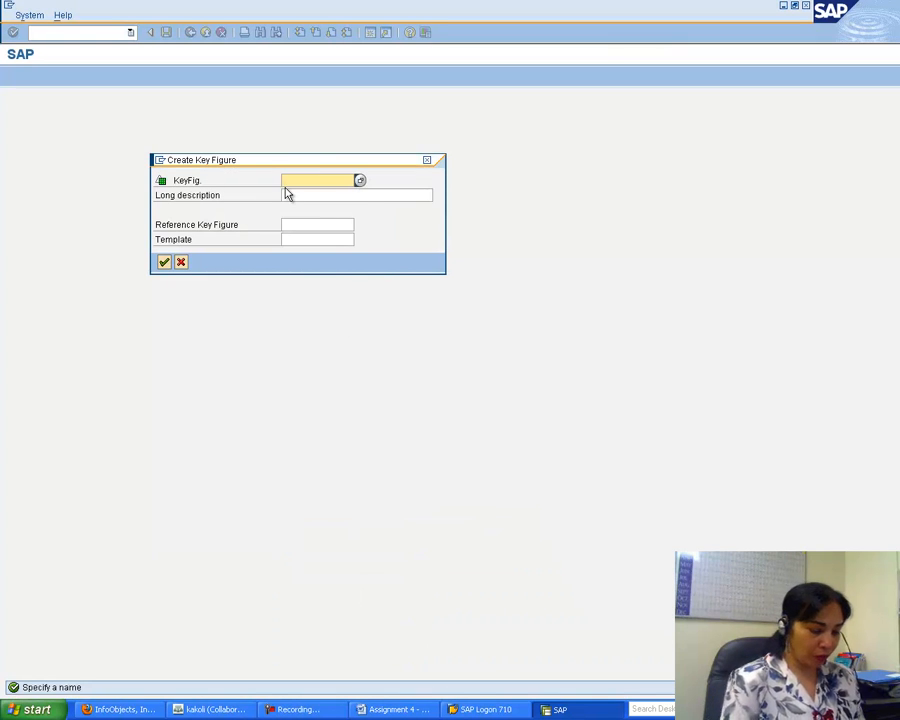
text(MU80)
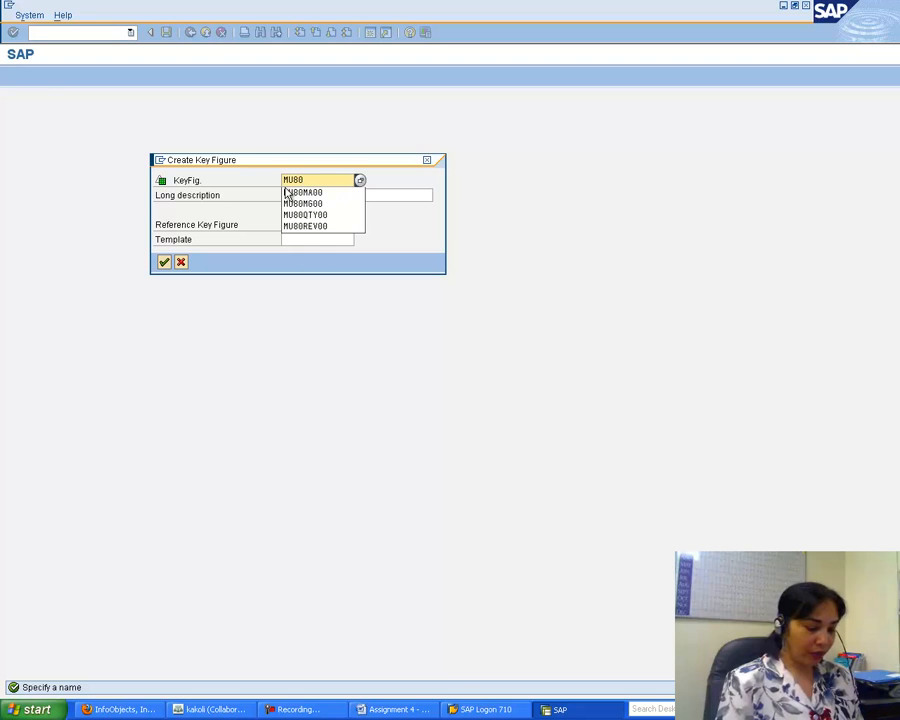
text(REV)
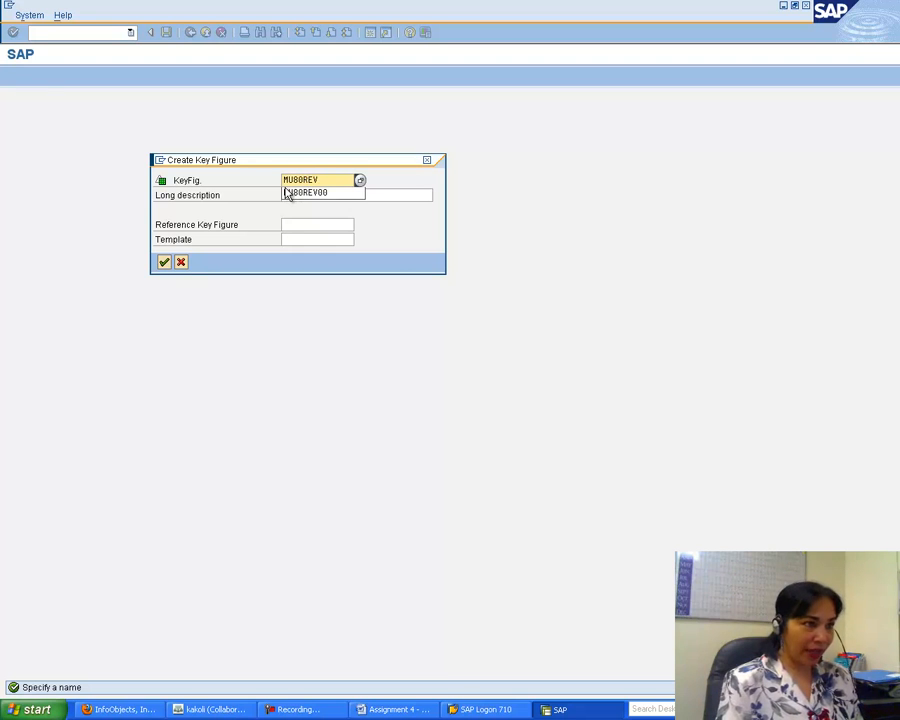
text(01)
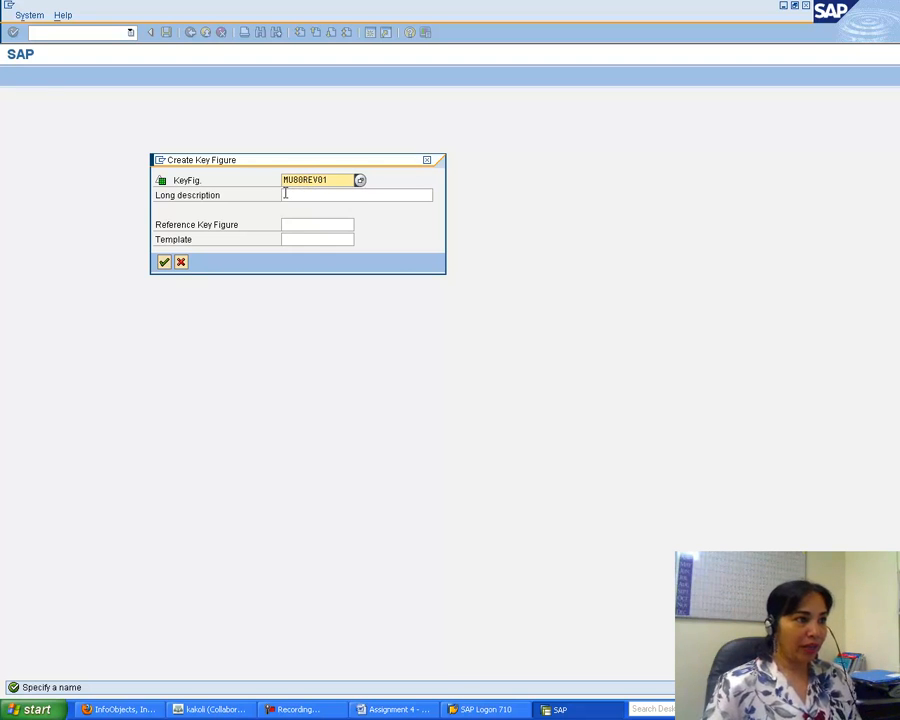
Check the description format in the Word assignment, and set the key figure's long description in SAP to "MU8001 Revenue (Bike Company)".
click(286, 194)
click(405, 710)
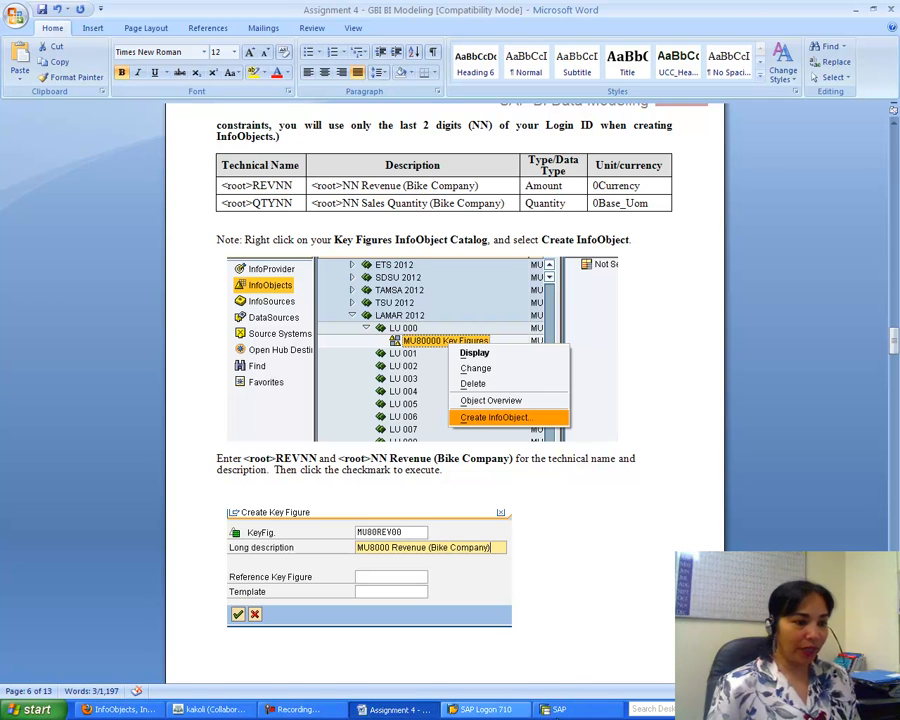
click(558, 709)
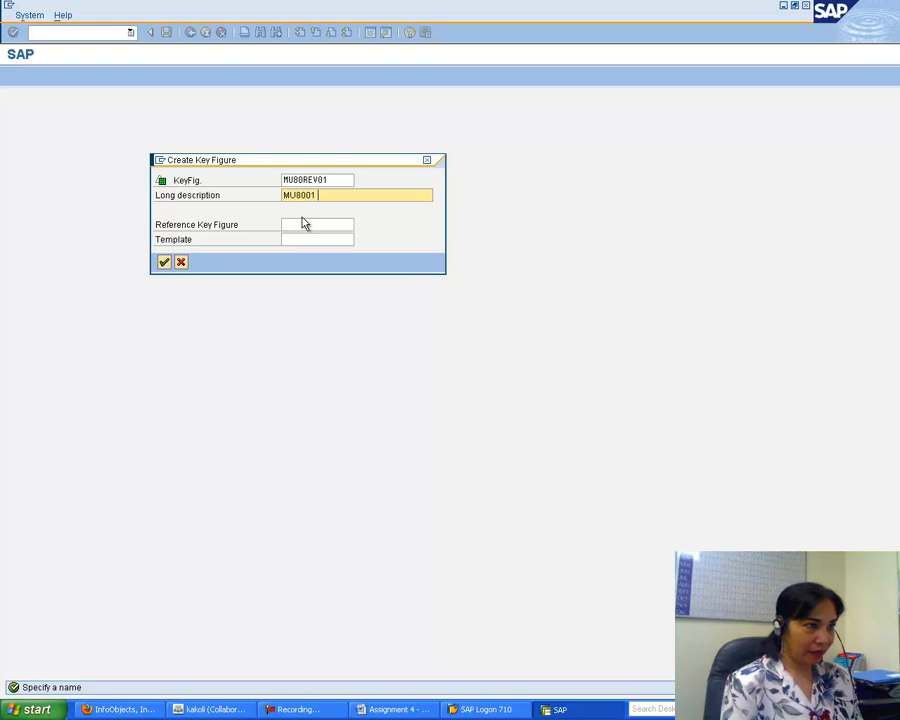
text(ev)
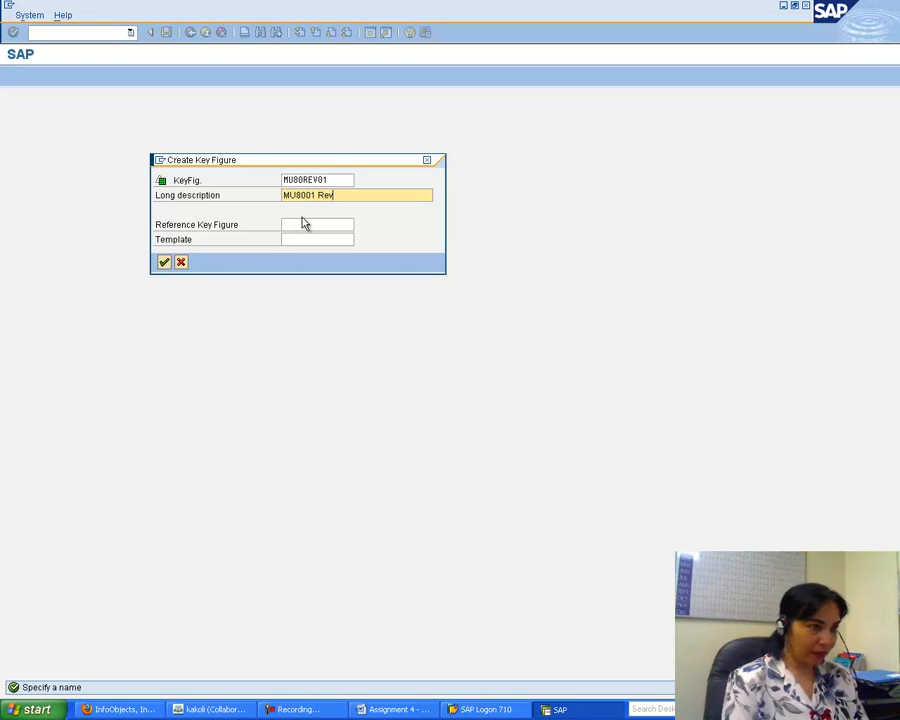
text(e)
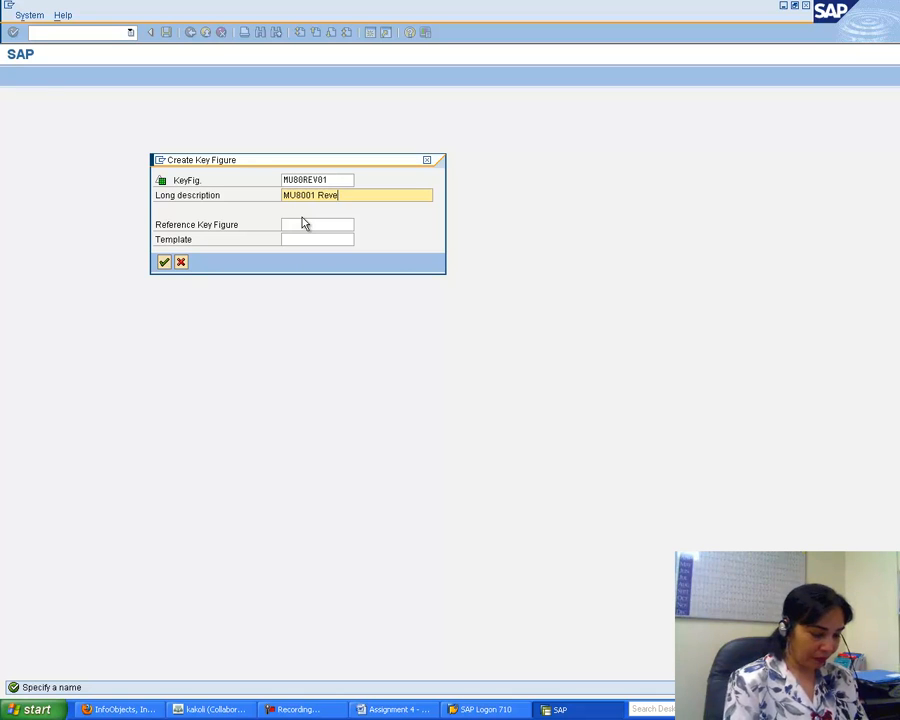
text(nue (Bike )
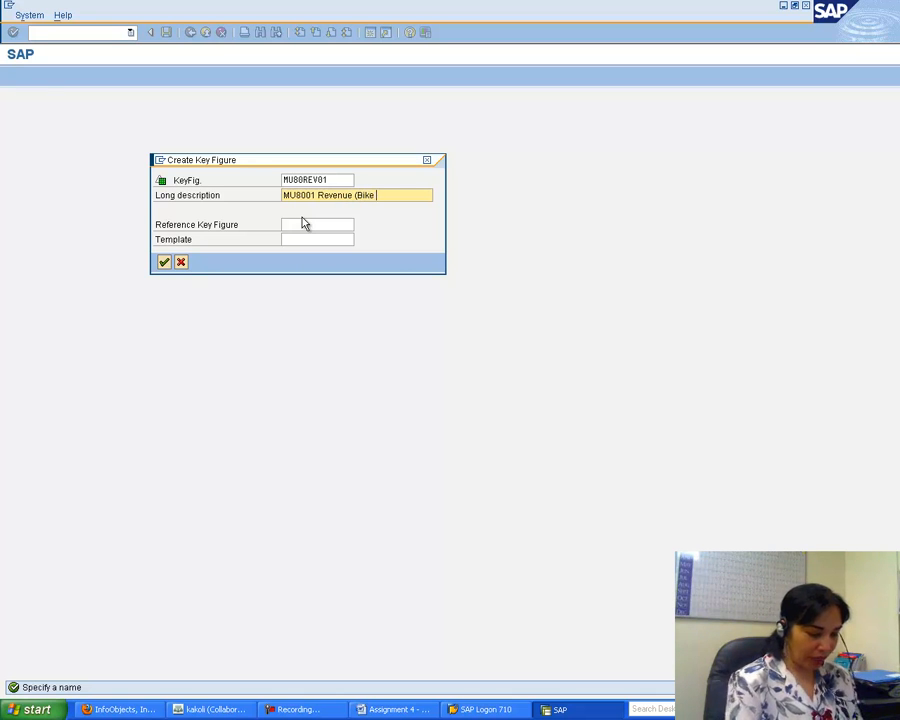
text(Company))
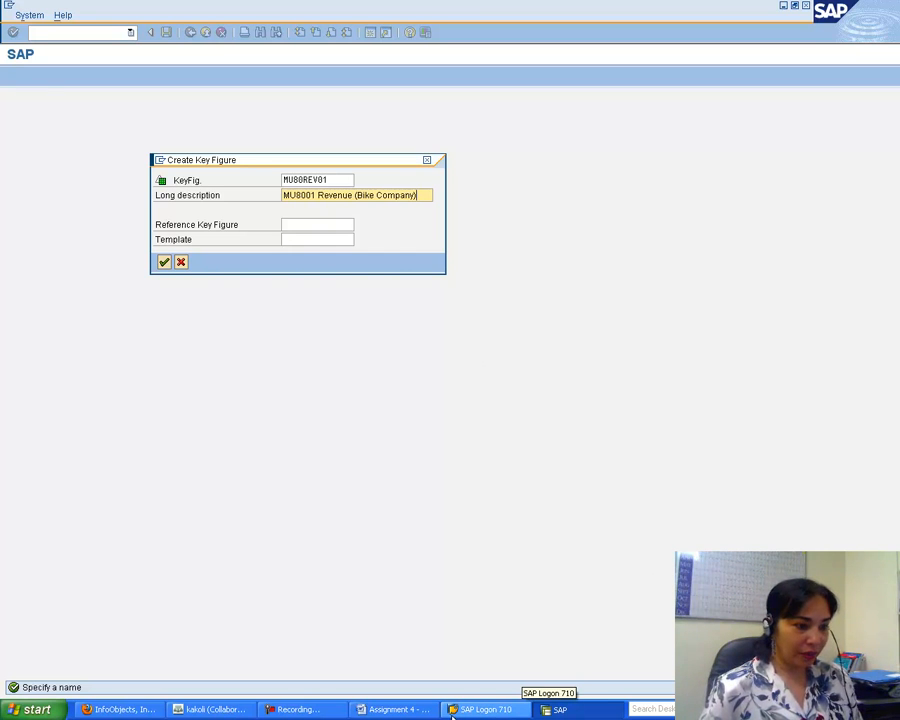
Review the next part of the Word assignment on the key figure definition, and confirm creating MU80REV01 in SAP.
click(401, 710)
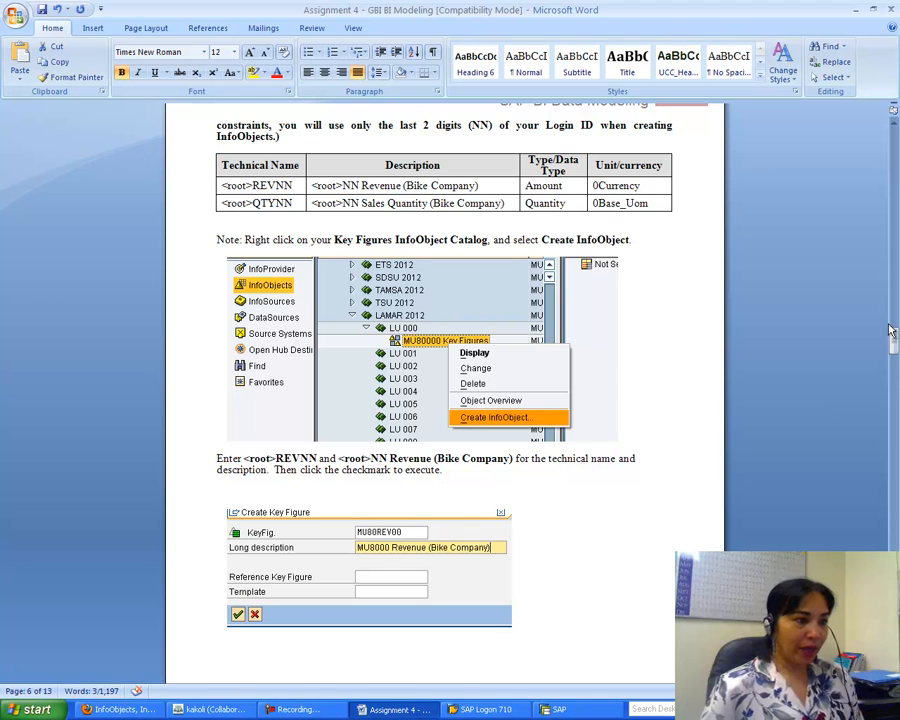
drag(895, 338, 895, 365)
click(552, 709)
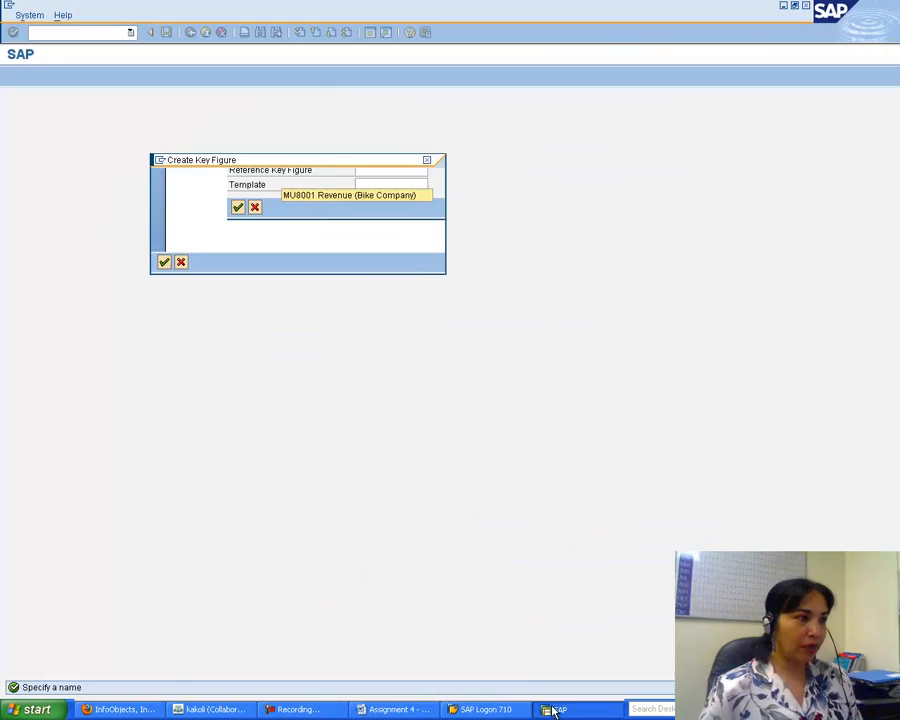
click(164, 263)
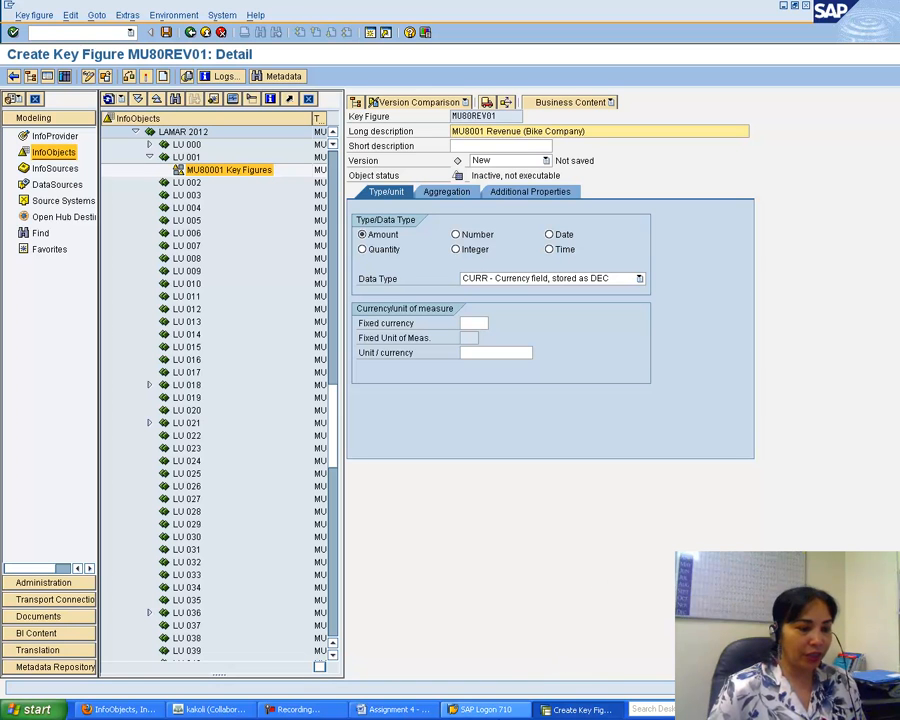
Read the Type/unit instructions in Word, and set the Unit / currency of MU80REV01 to 0CURRENCY in SAP.
click(390, 710)
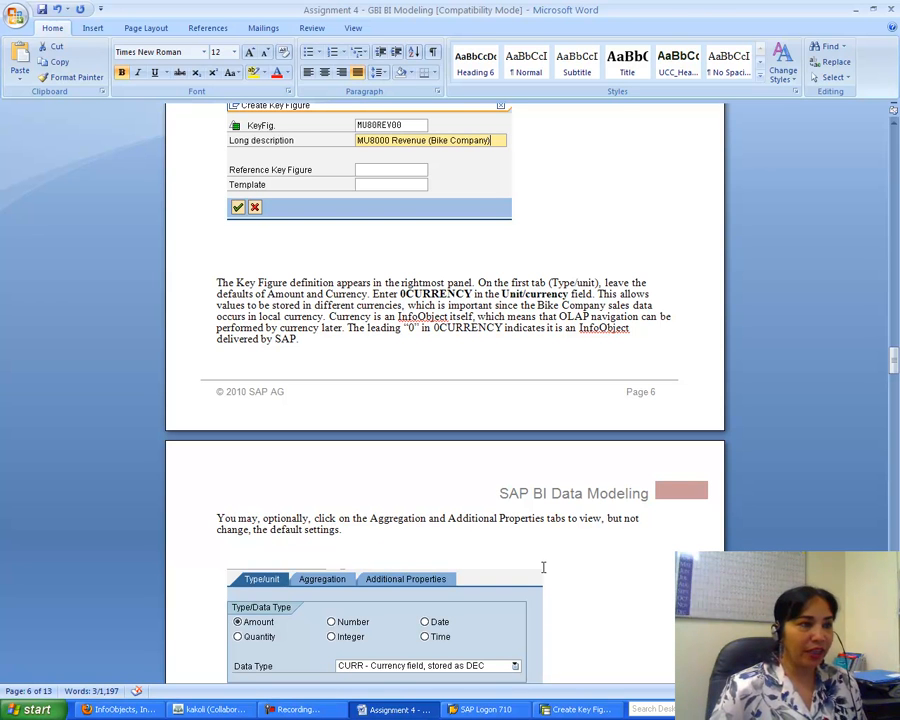
click(582, 709)
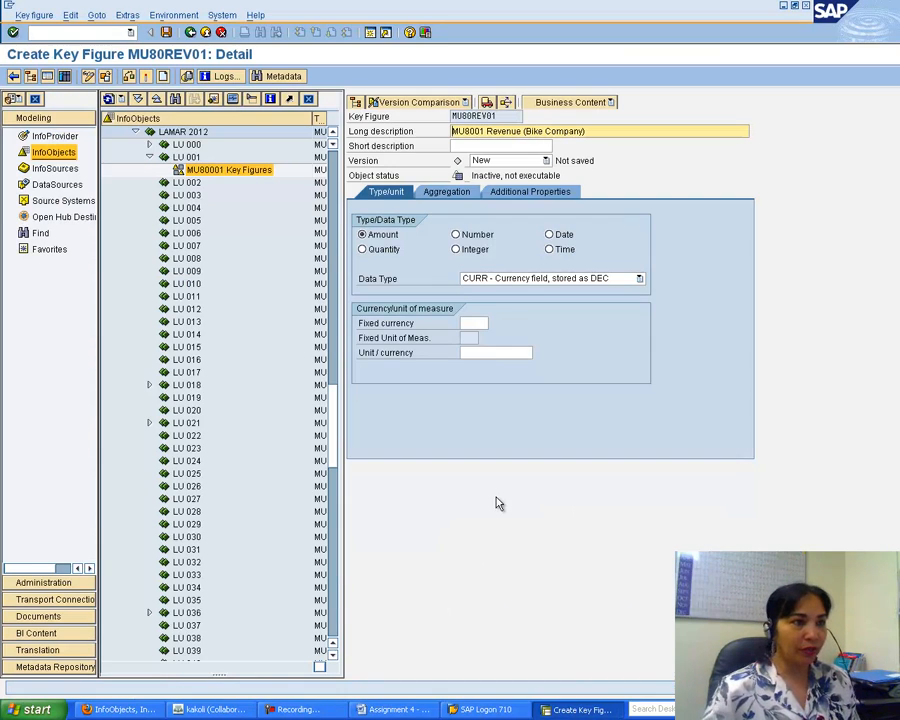
click(468, 351)
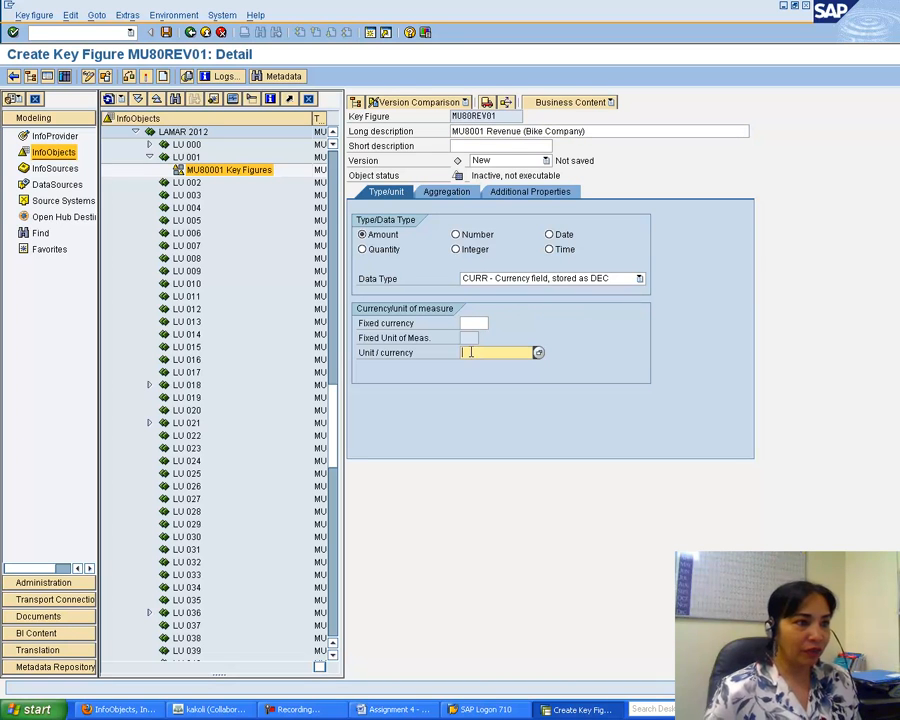
text(0)
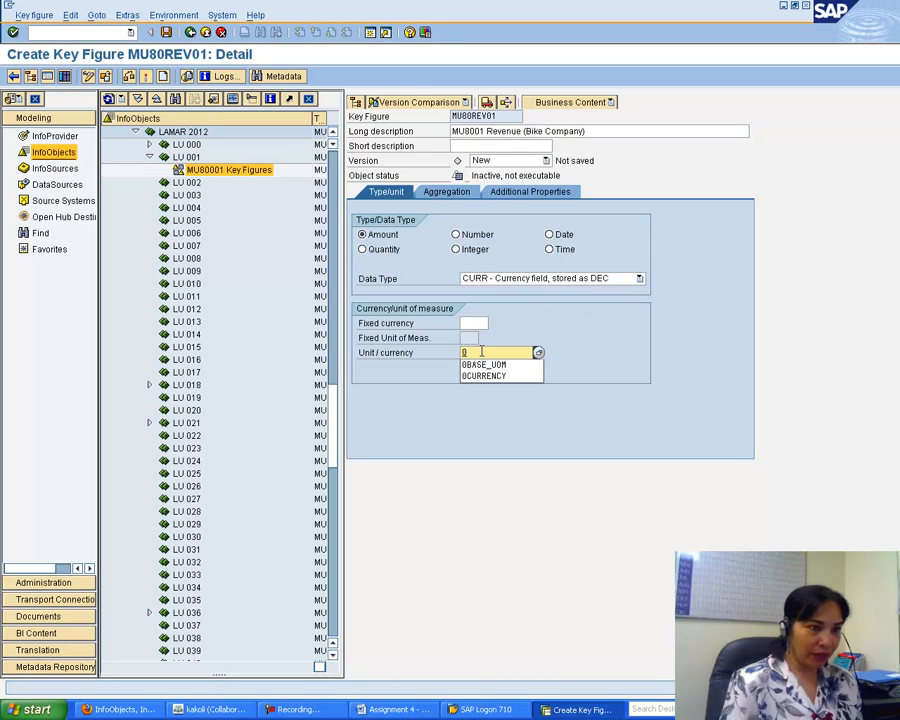
text(Currency)
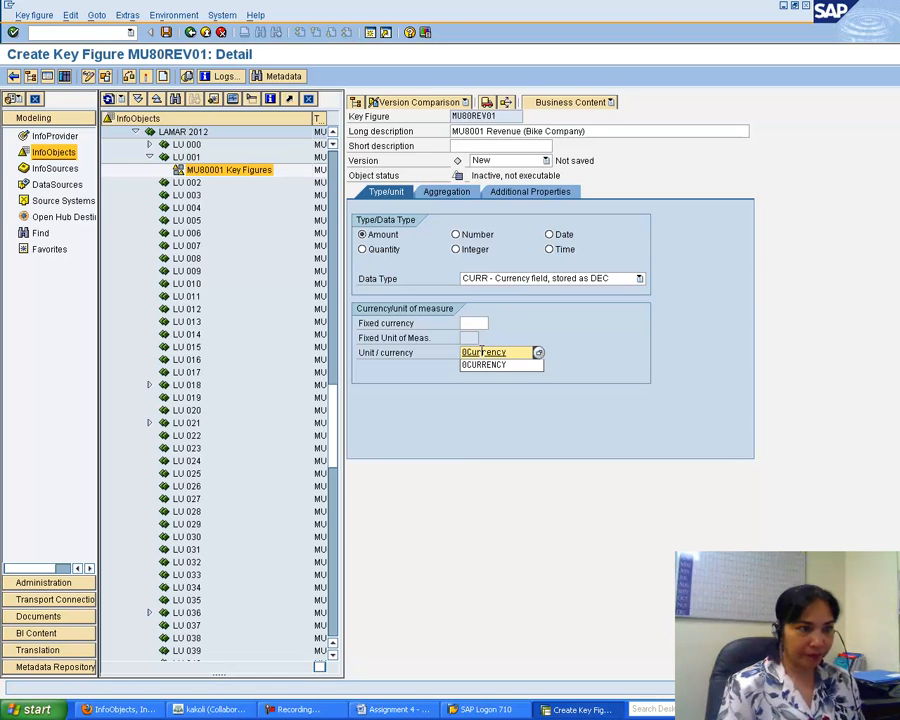
key(Return)
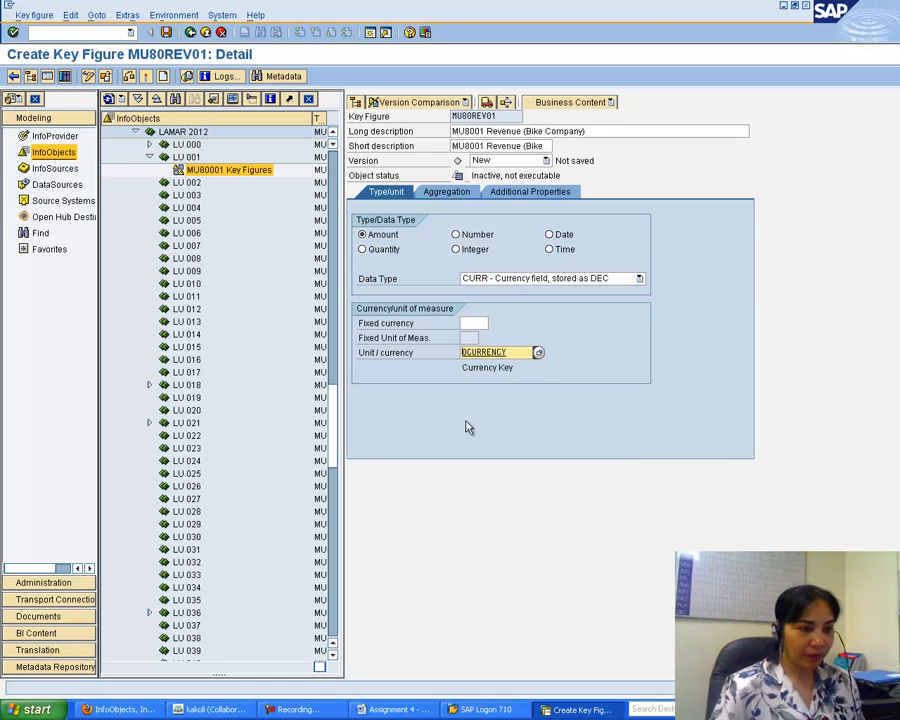
Switch to the Word assignment and read the instructions on optional properties and on saving and activating the Revenue key figure.
click(398, 710)
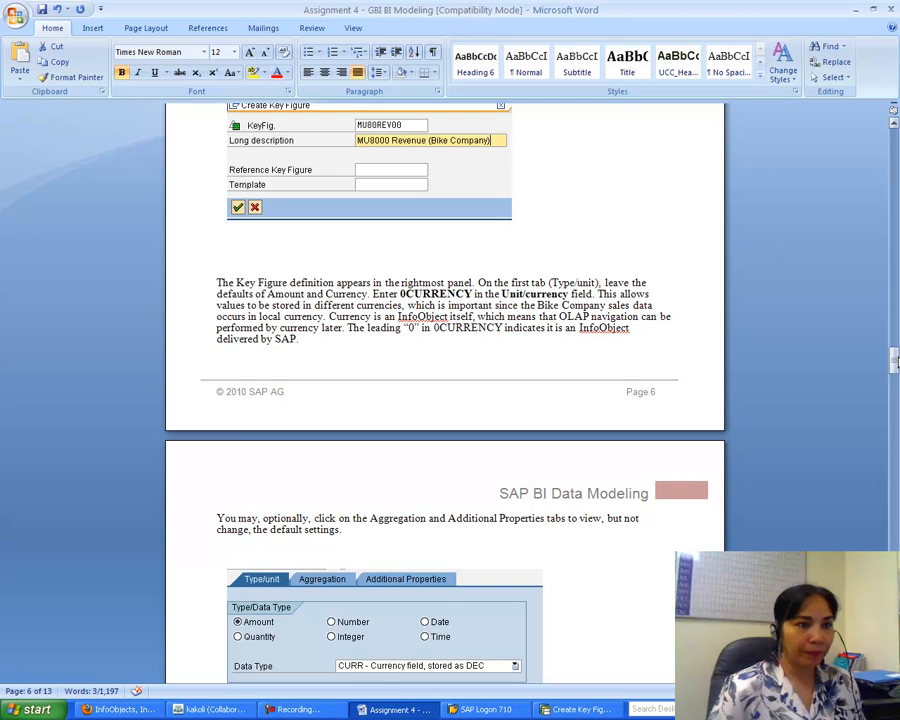
drag(895, 361, 896, 378)
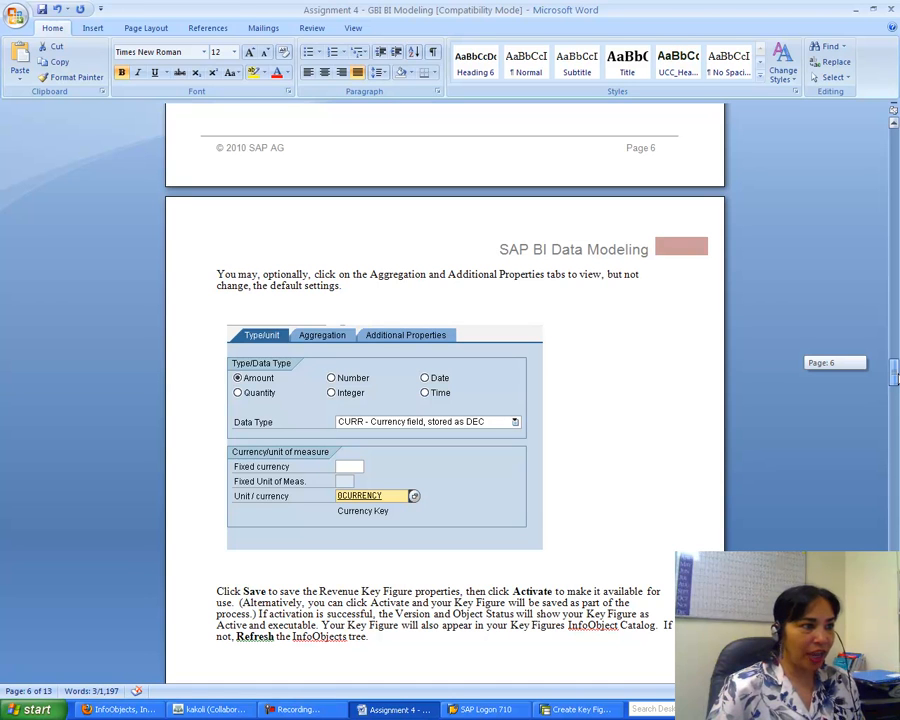
drag(896, 374, 896, 384)
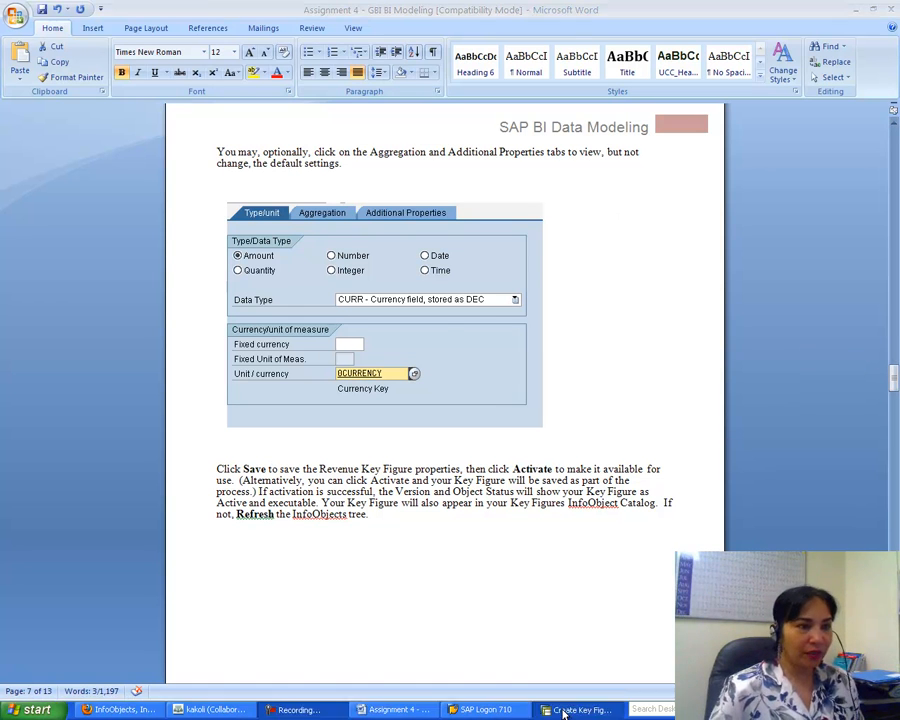
Look at the Additional Properties of MU80REV01 in SAP without changing them, and save and activate the key figure.
click(592, 709)
click(526, 193)
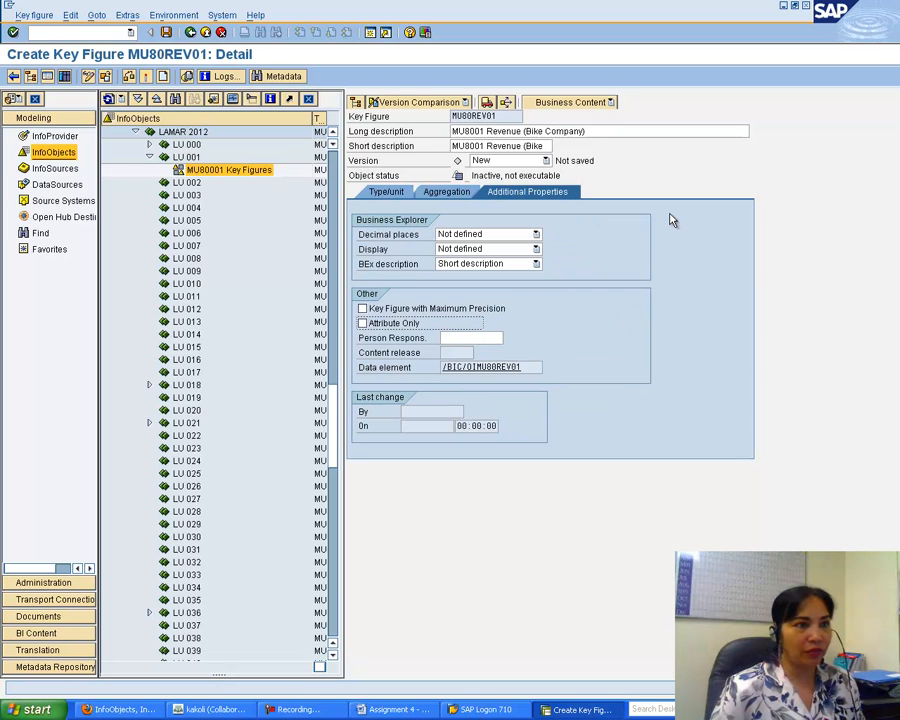
click(382, 193)
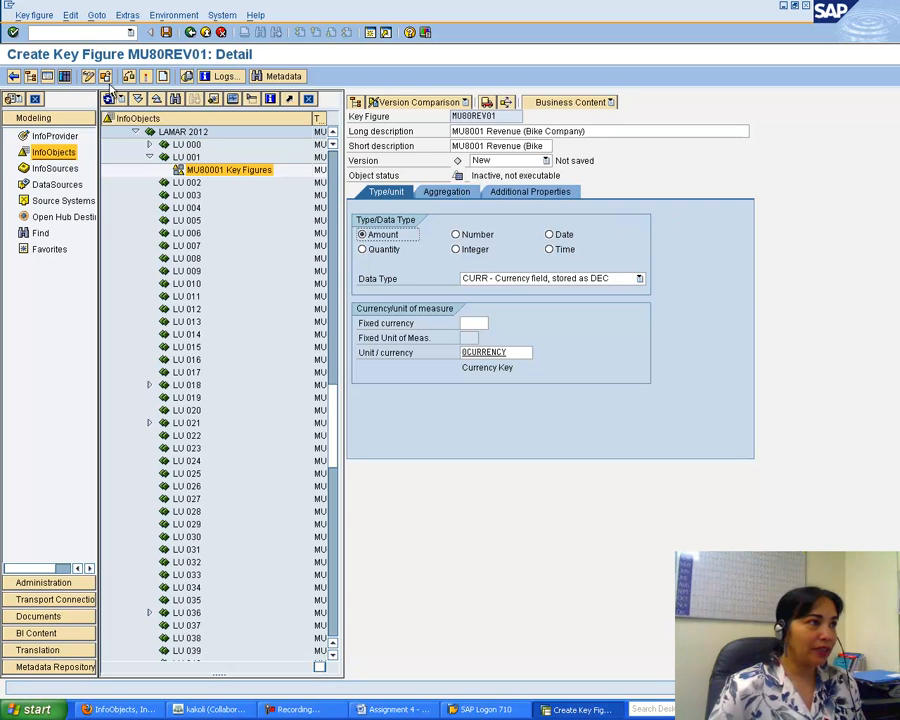
click(166, 32)
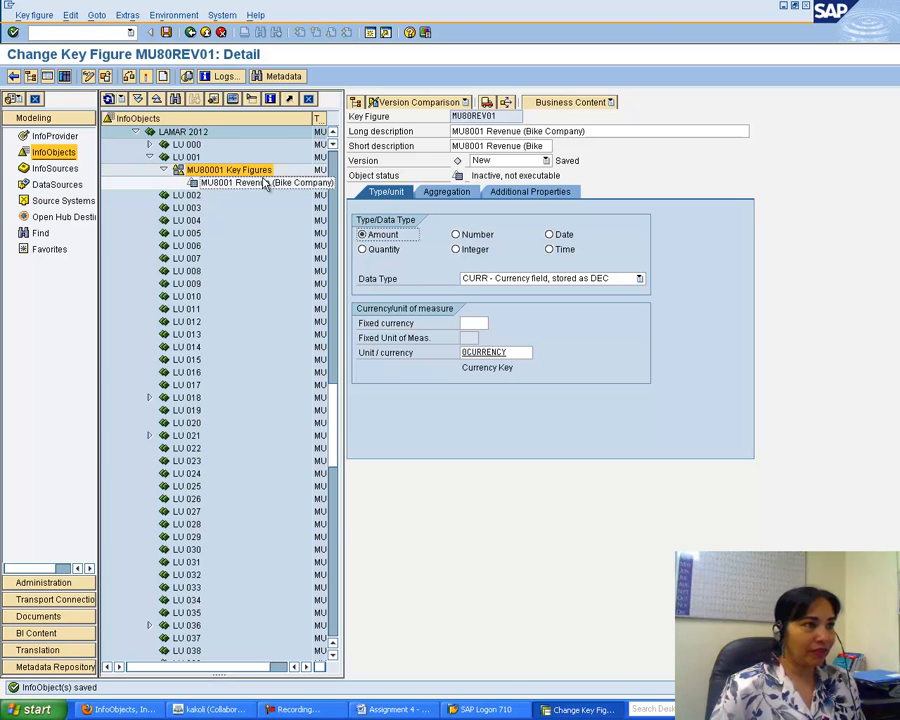
click(148, 77)
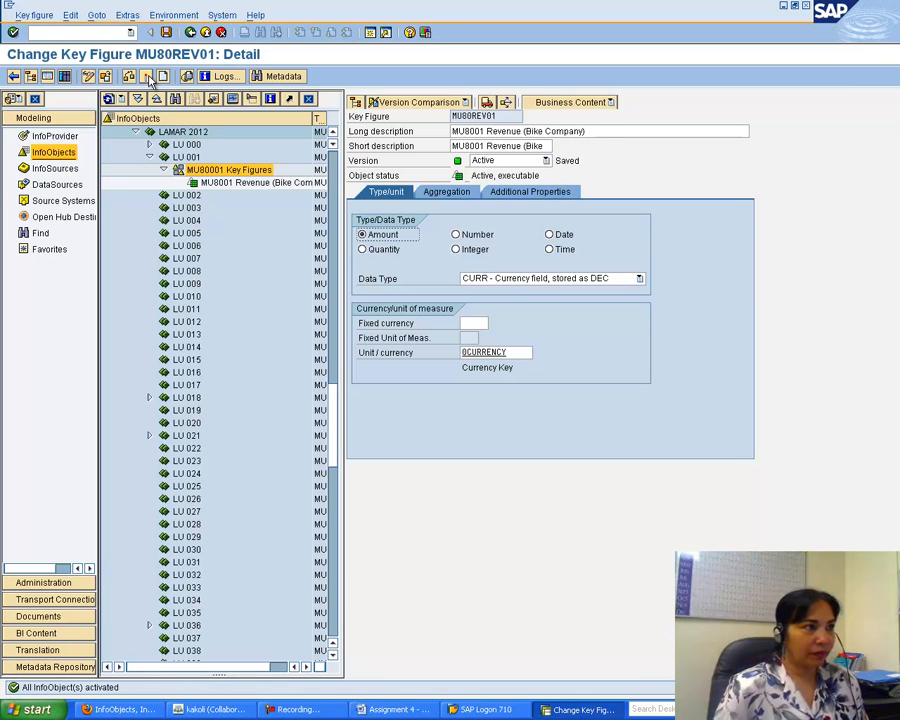
Read the Word assignment's instructions and example for creating the second key figure, <root>QTYNN.
click(395, 709)
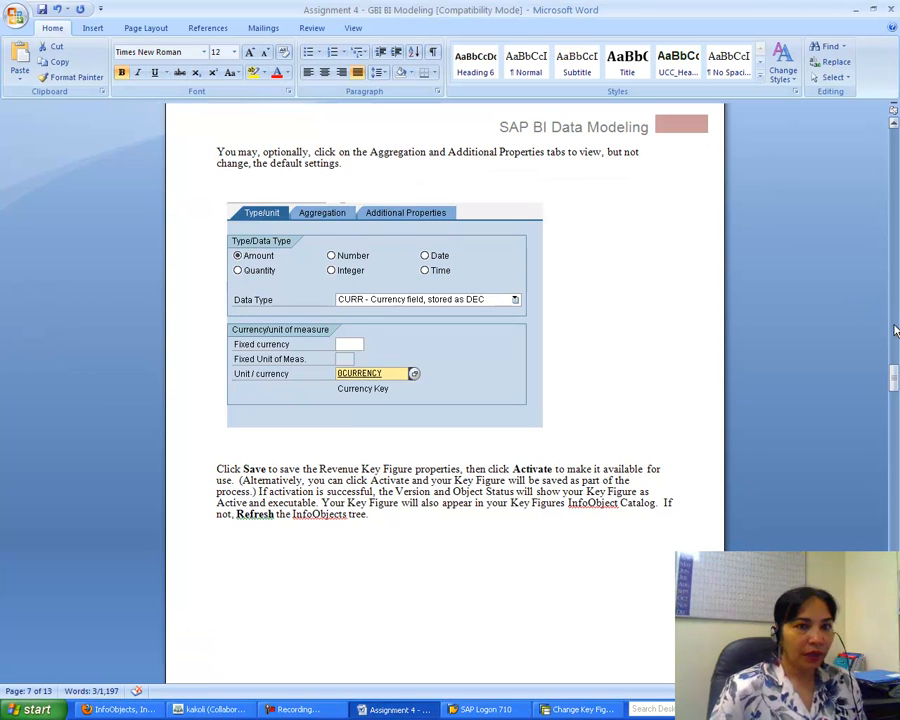
drag(893, 377, 893, 421)
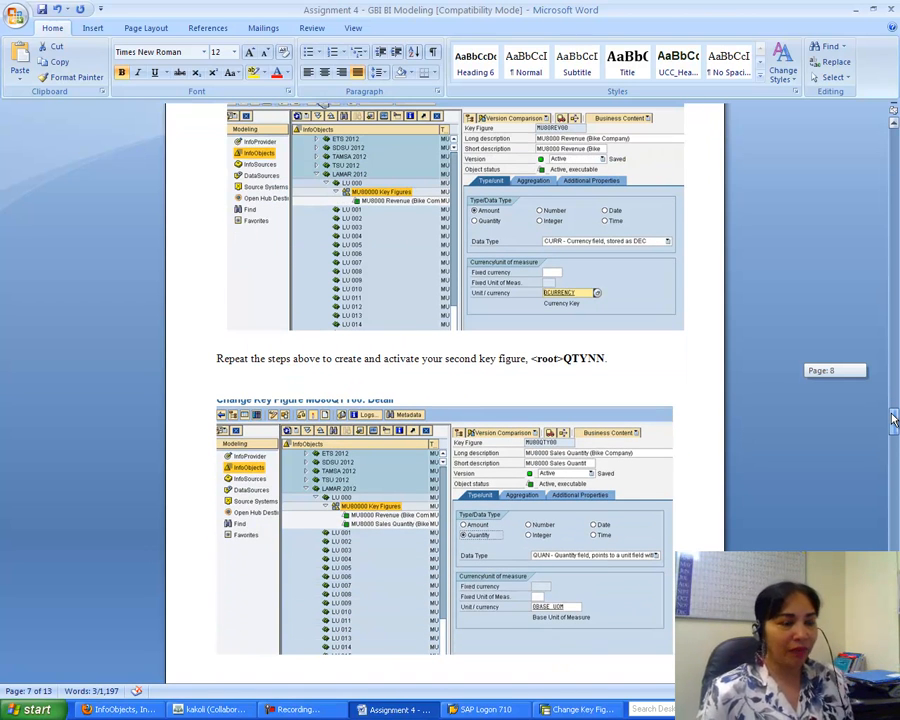
drag(893, 420, 893, 426)
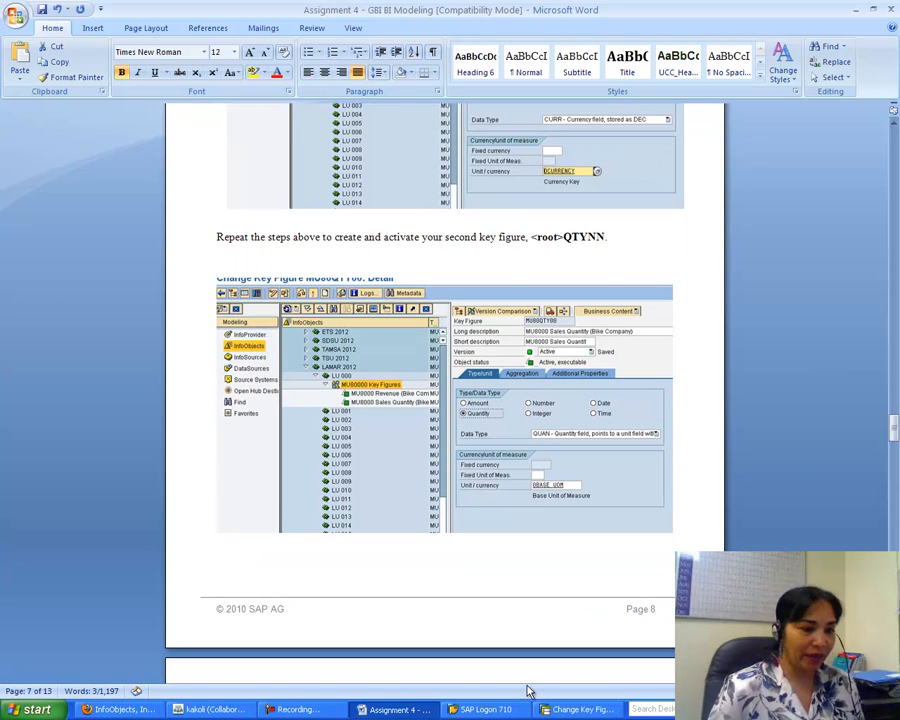
Switch to SAP and start a new InfoObject in the MU80001 Key Figures catalog, with MU80QTY01 as the key figure name.
click(580, 709)
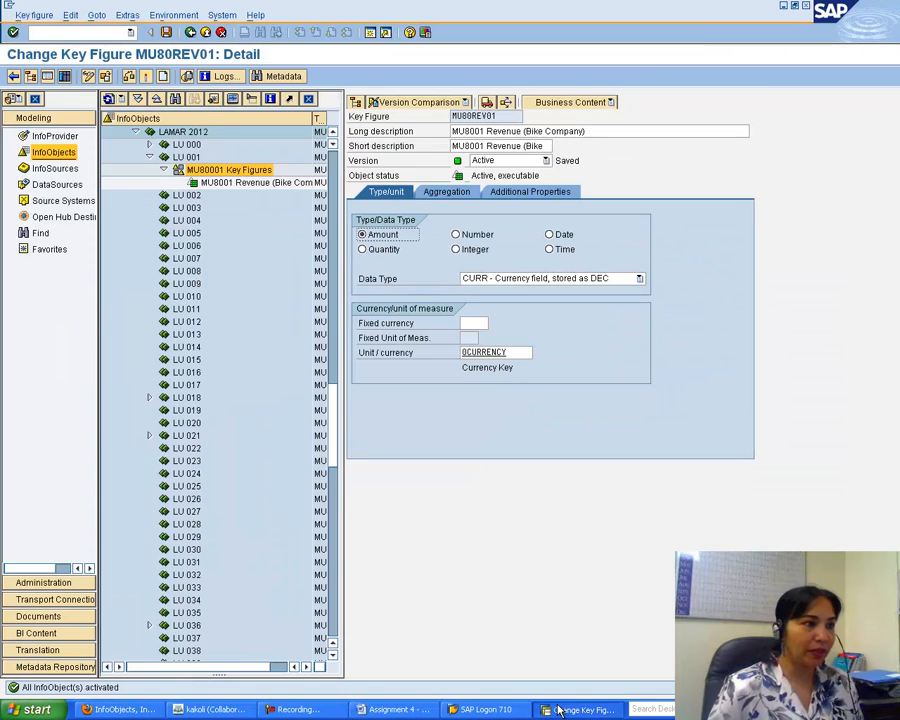
right_click(231, 177)
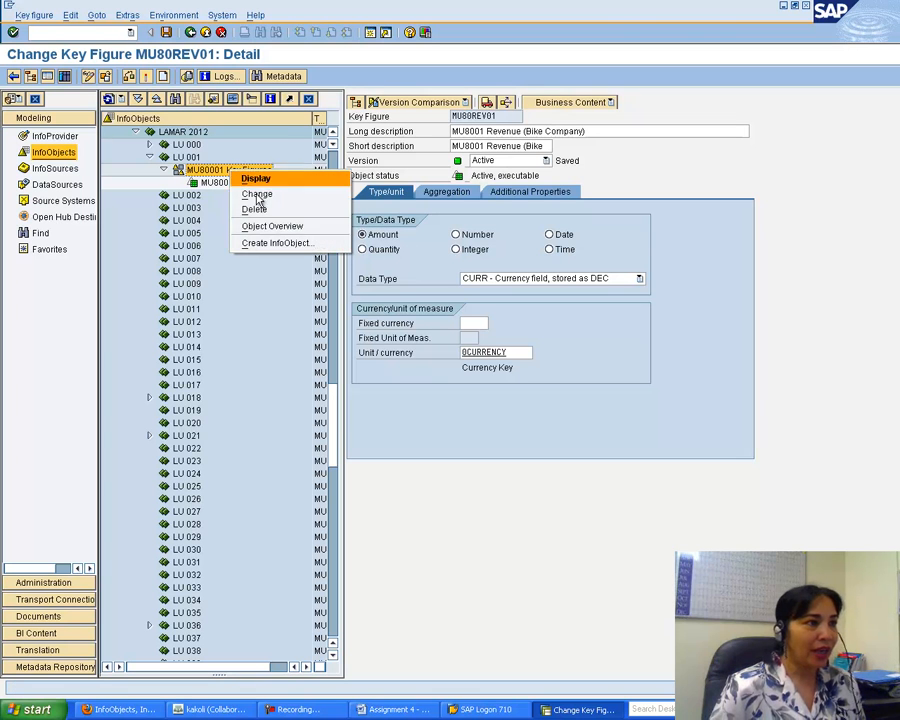
click(274, 244)
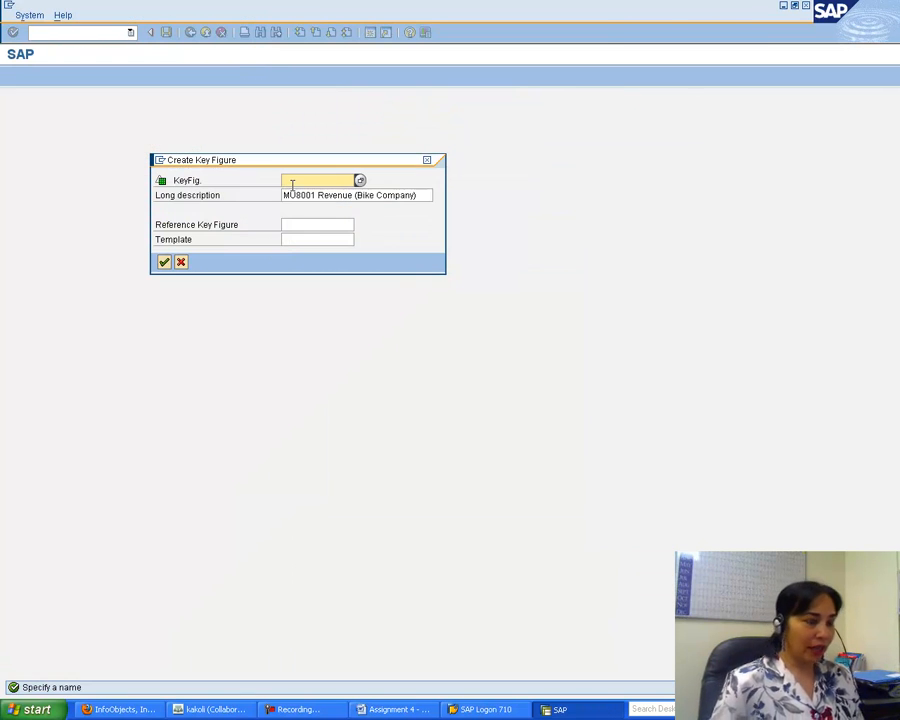
text(MU)
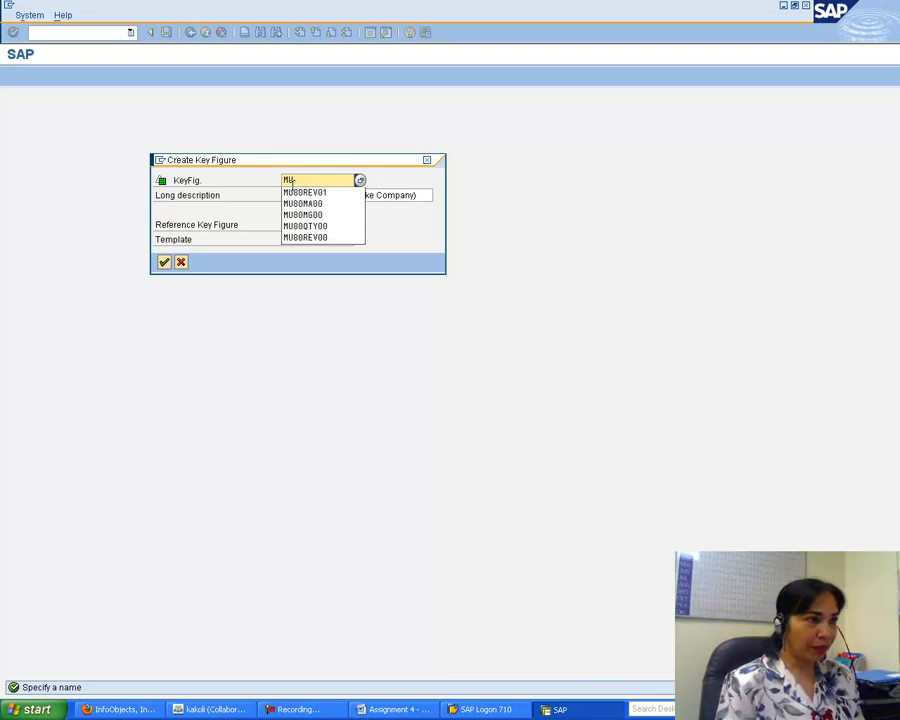
text(80)
text(QTY01)
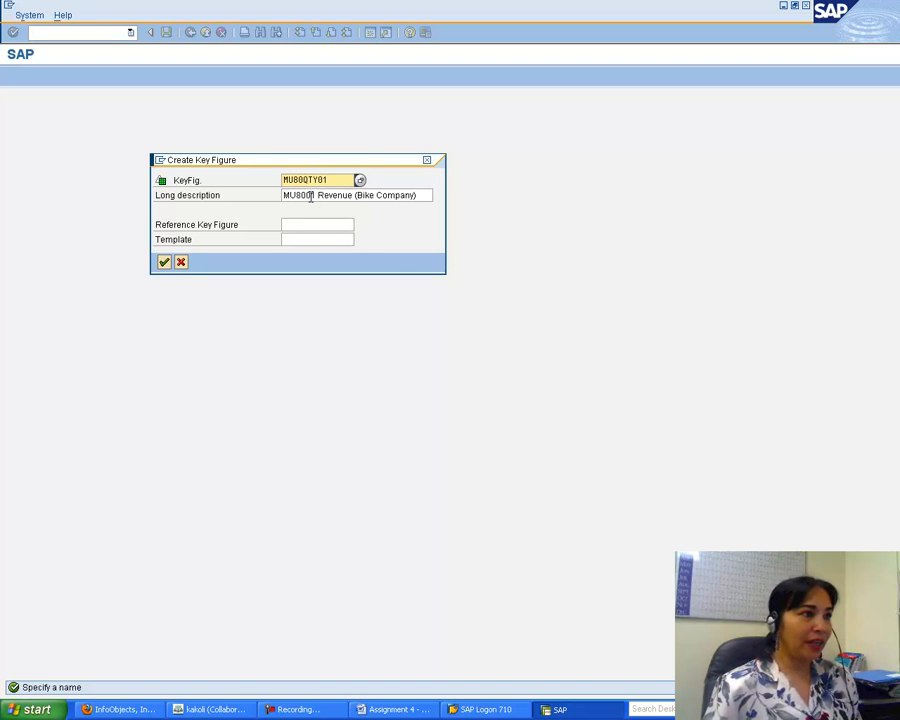
Remove "Revenue (Bike Company)" from the new key figure's long description, leaving the MU8001 prefix.
click(310, 197)
drag(316, 196, 350, 195)
key(Delete)
key(Delete)
key(Delete)
key(Delete)
key(Delete)
key(Delete)
key(Delete)
key(Delete)
key(Delete)
key(Delete)
key(Delete)
key(Delete)
key(Delete)
key(Delete)
key(Delete)
key(Delete)
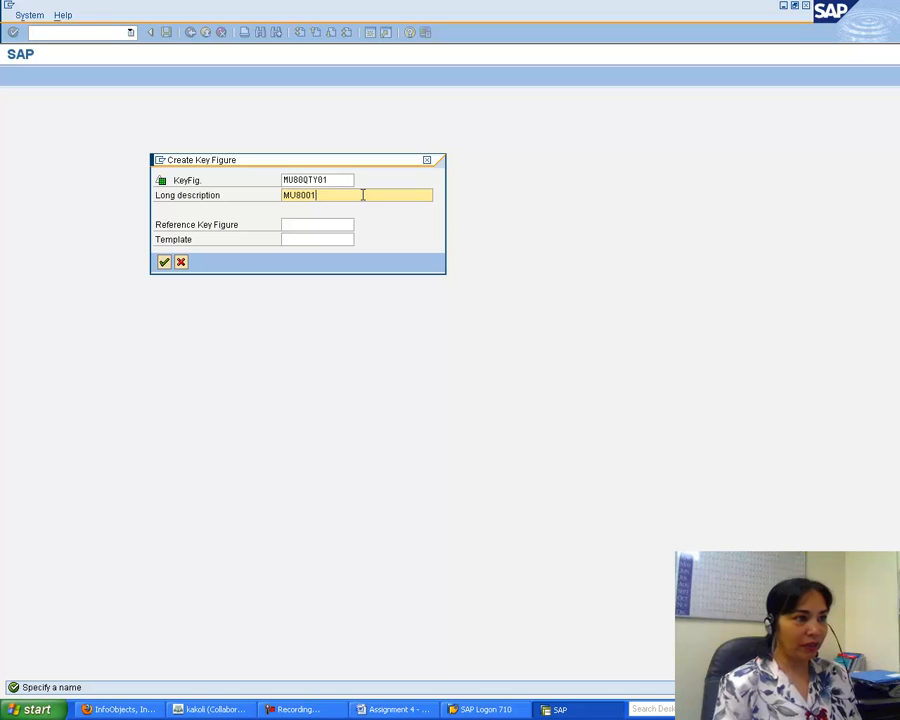
Check the key figure table in Word, and in SAP create the key figure with long description "MU8001 Sales Quantity (Bike Company)".
click(394, 708)
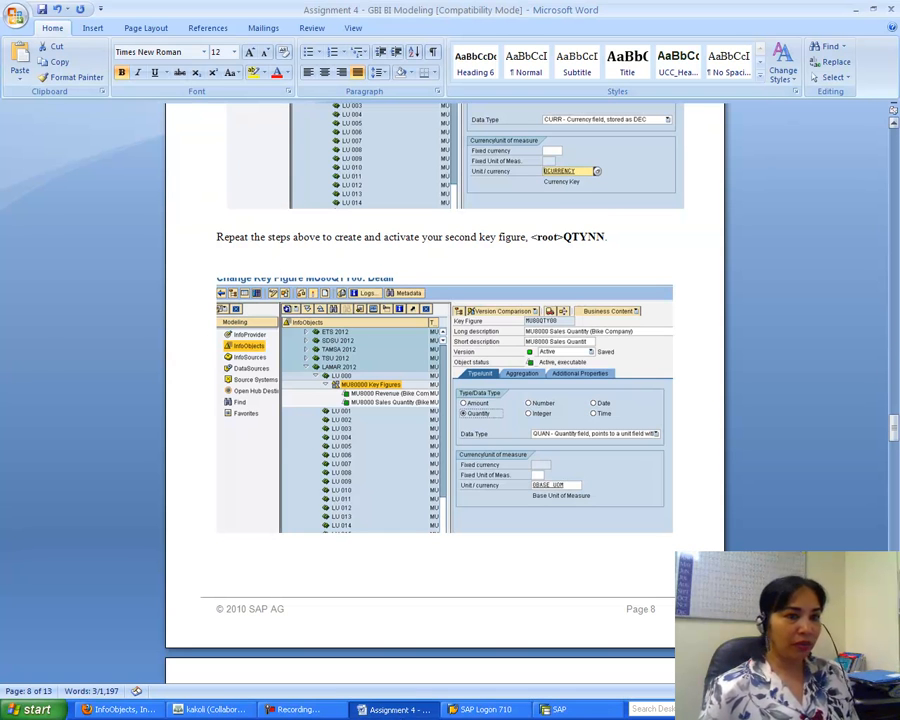
drag(895, 404, 885, 336)
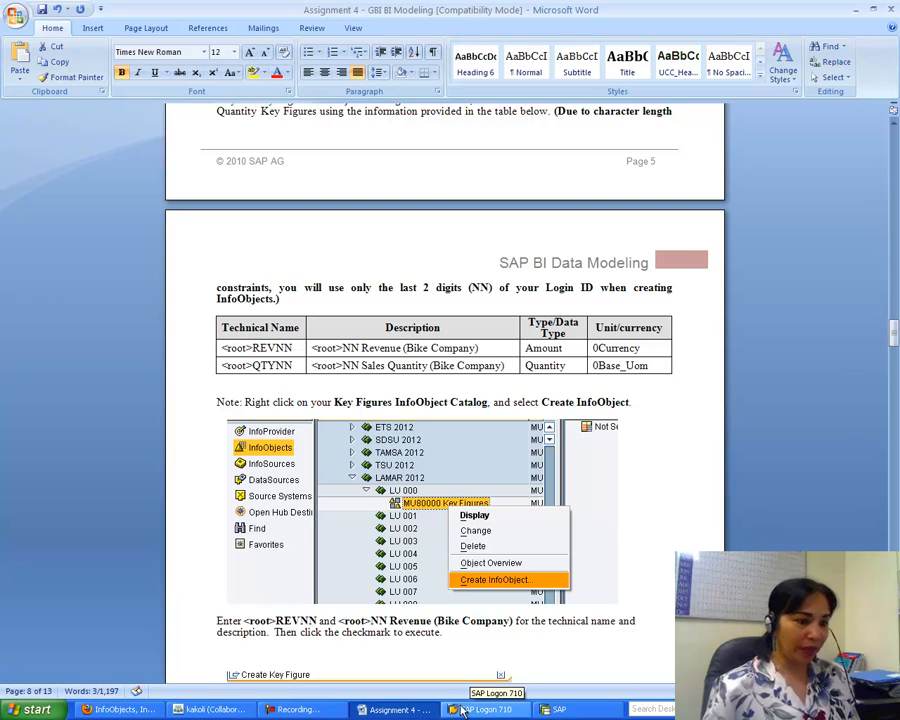
click(560, 709)
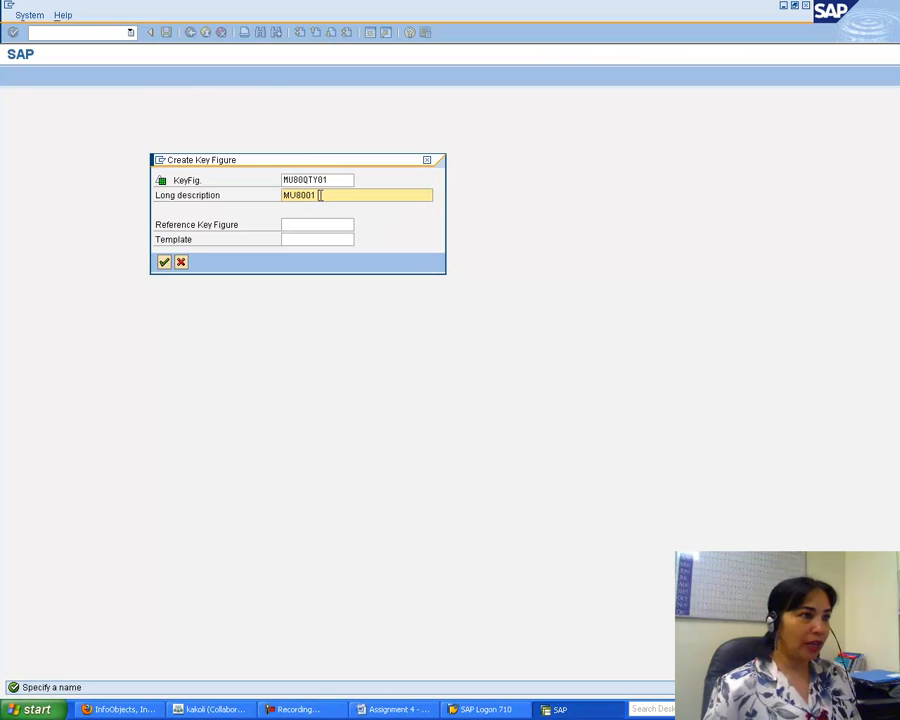
text(Sales)
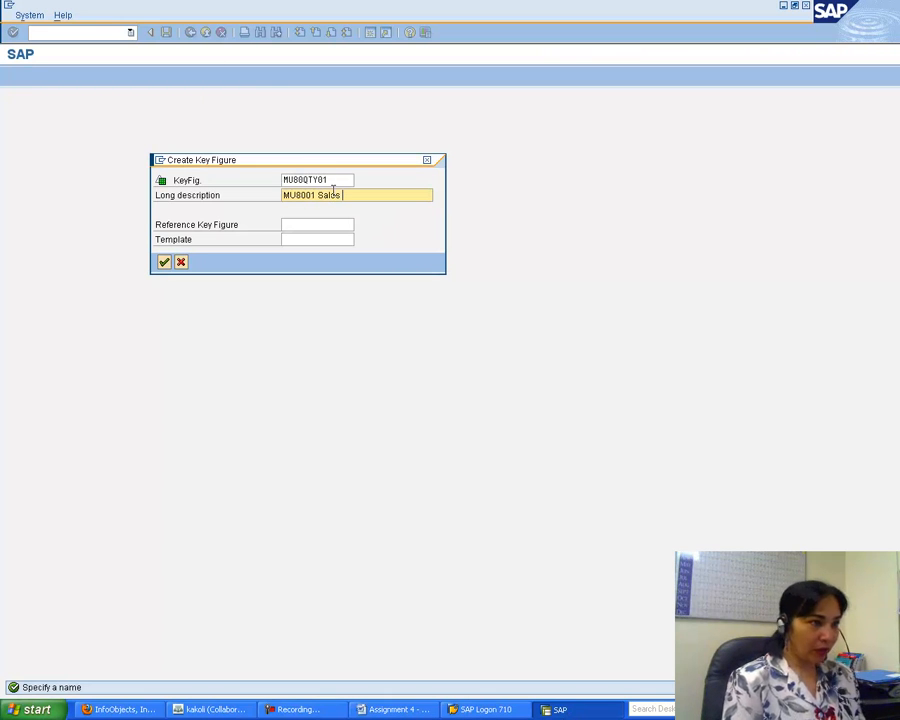
text( Quantity)
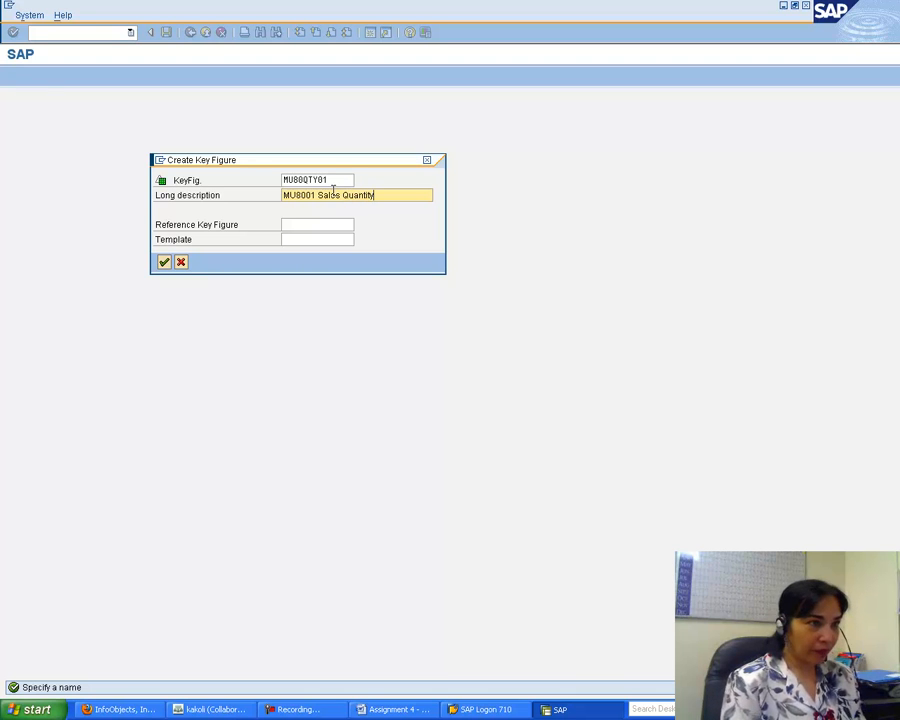
text( (Bike )
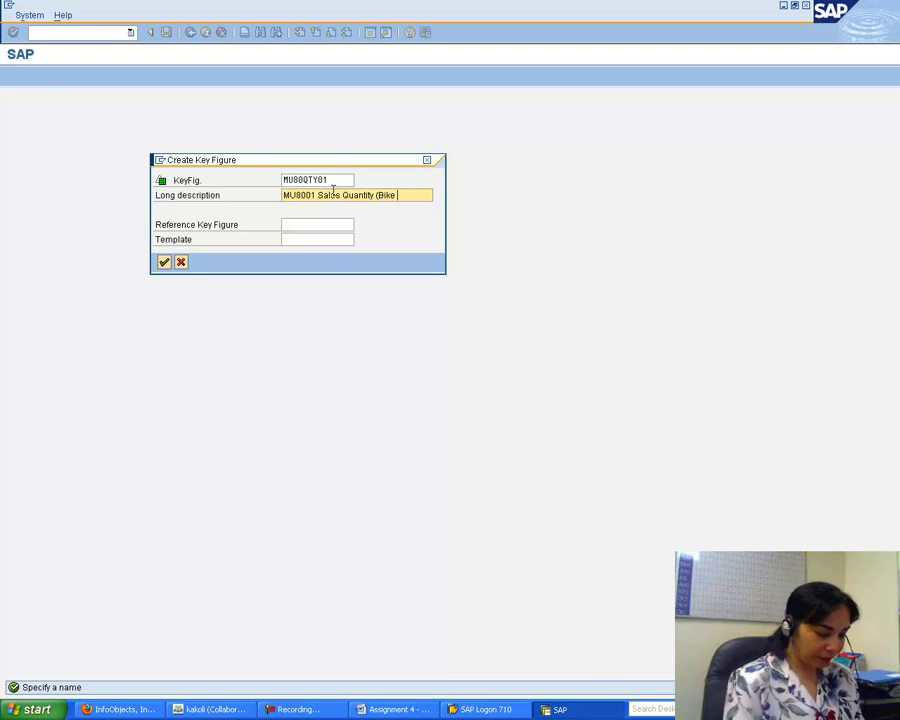
text(Company))
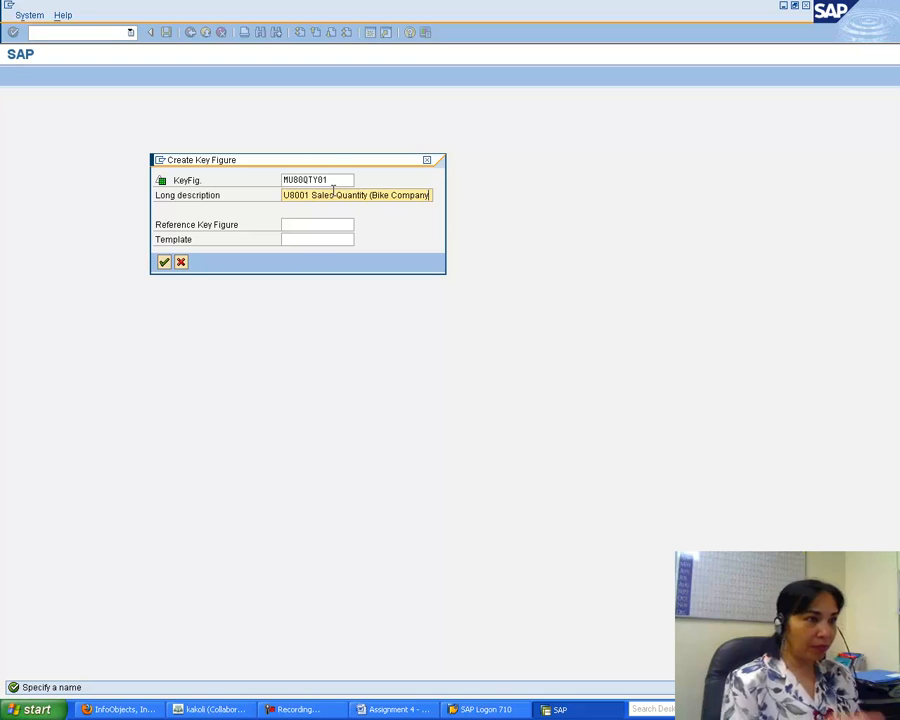
click(164, 263)
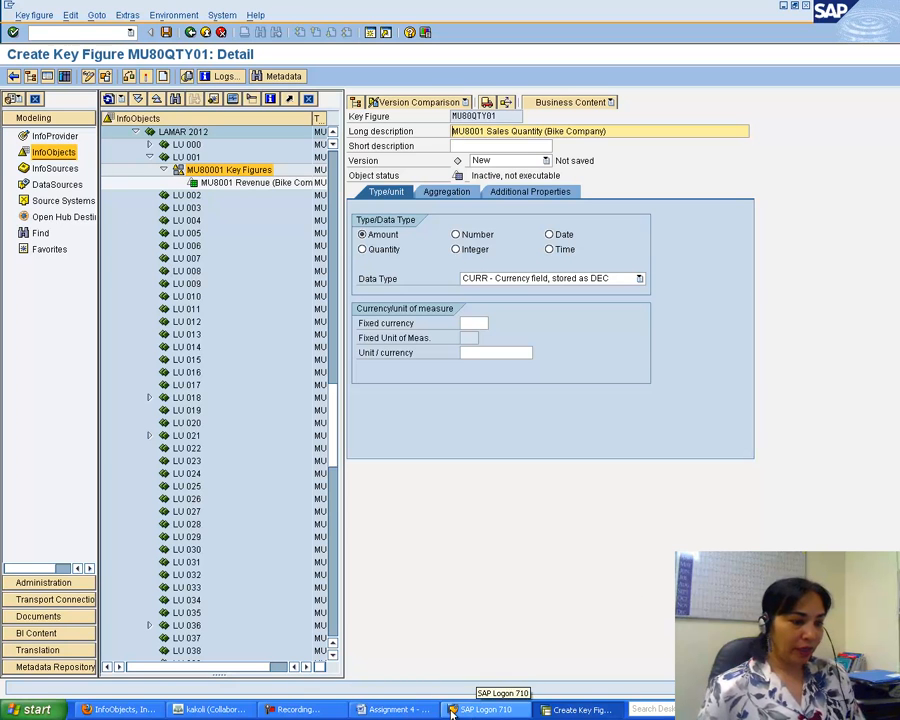
Check the data type and unit in the Word table, and set MU80QTY01 in SAP to type Quantity with Unit / currency 0BASE_UOM.
click(398, 709)
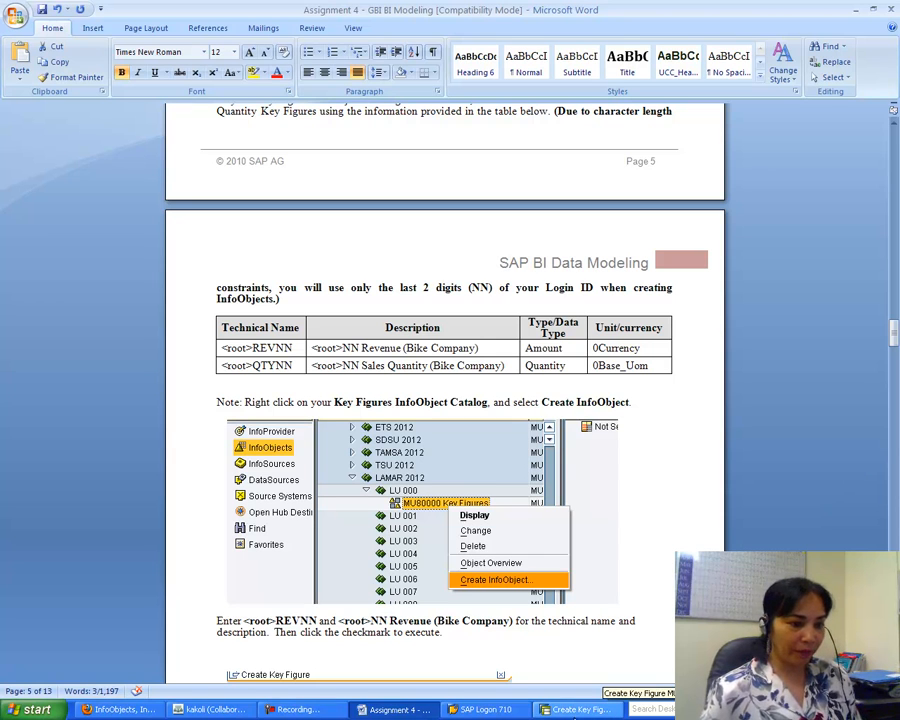
click(576, 711)
click(362, 250)
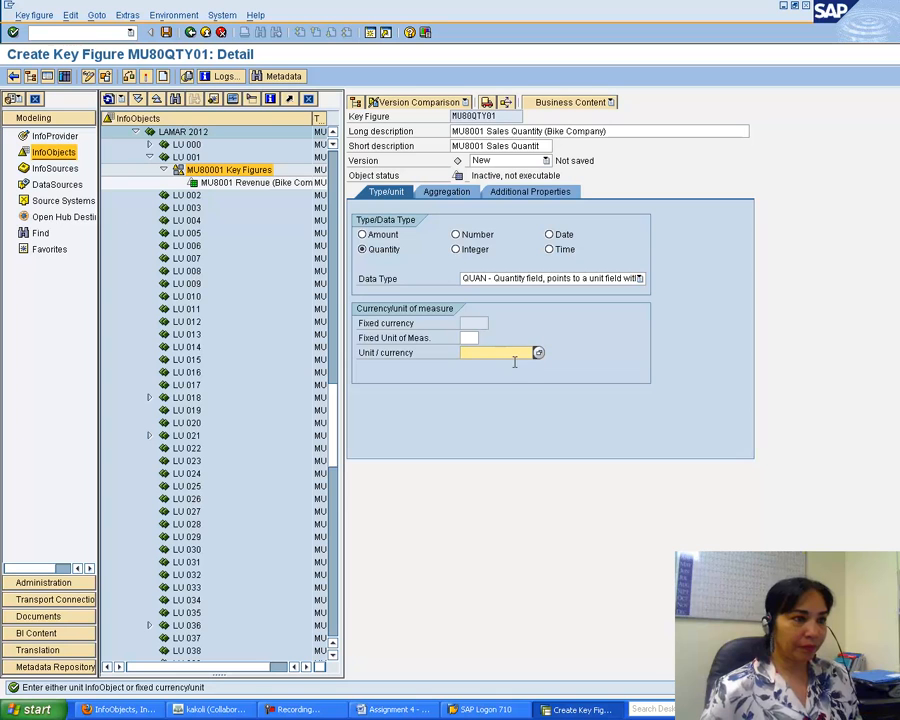
text(0)
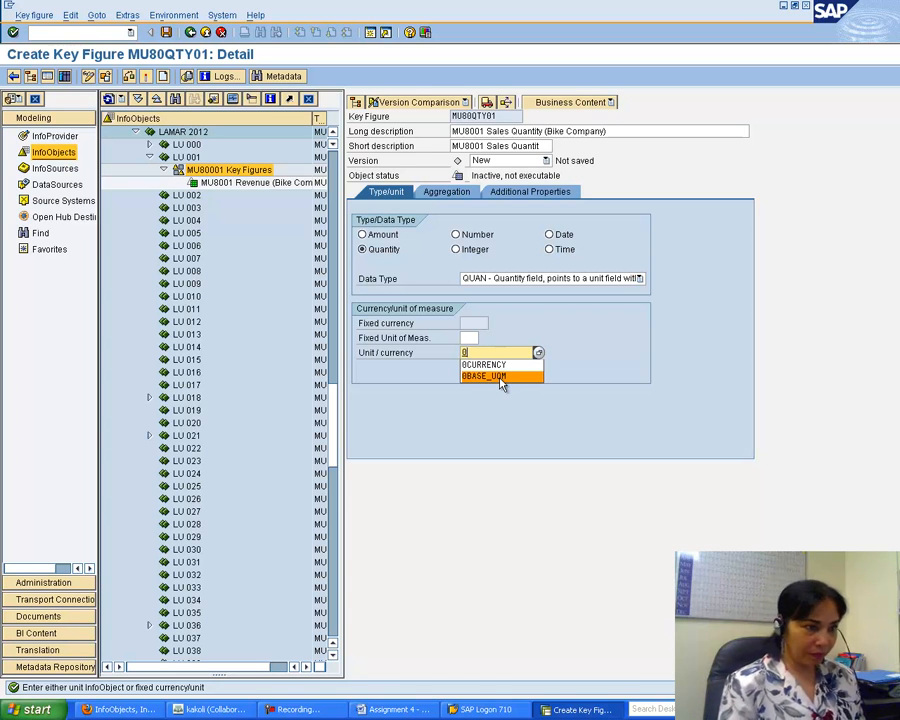
text(BASE_)
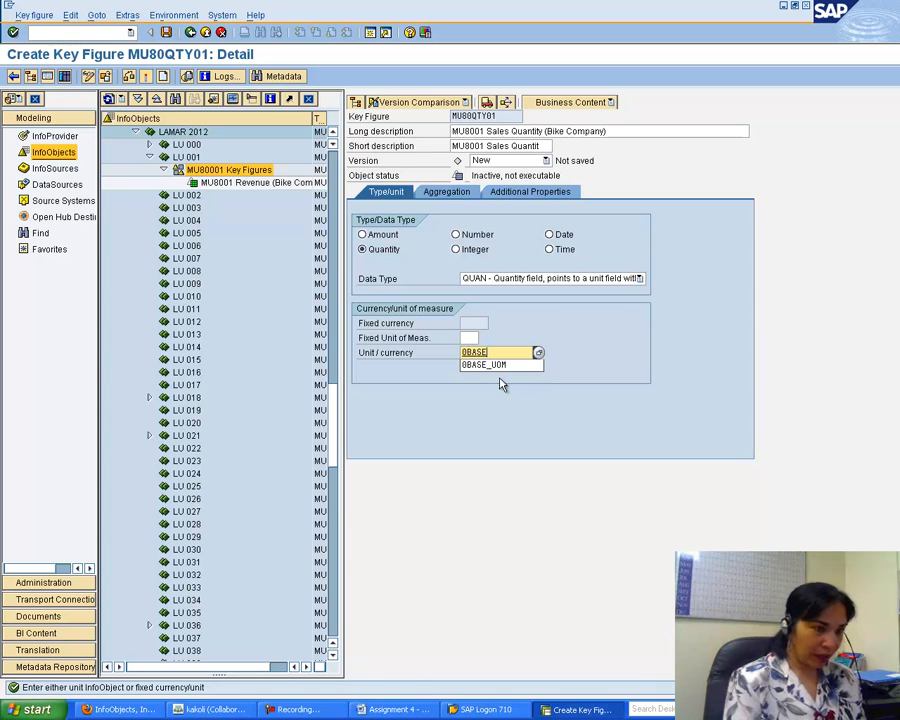
text(U)
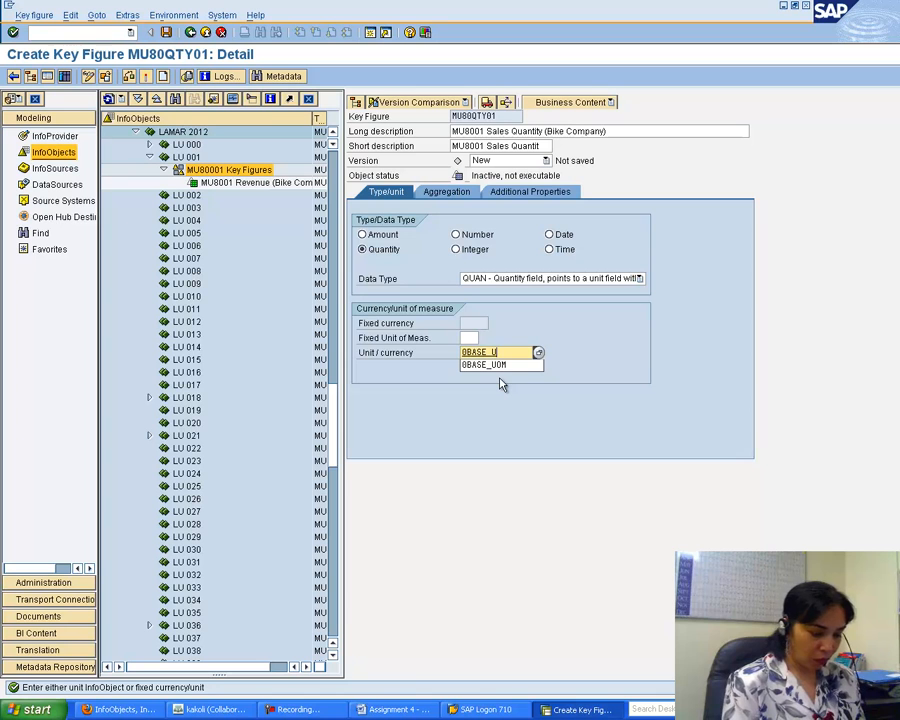
text(OM)
key(Return)
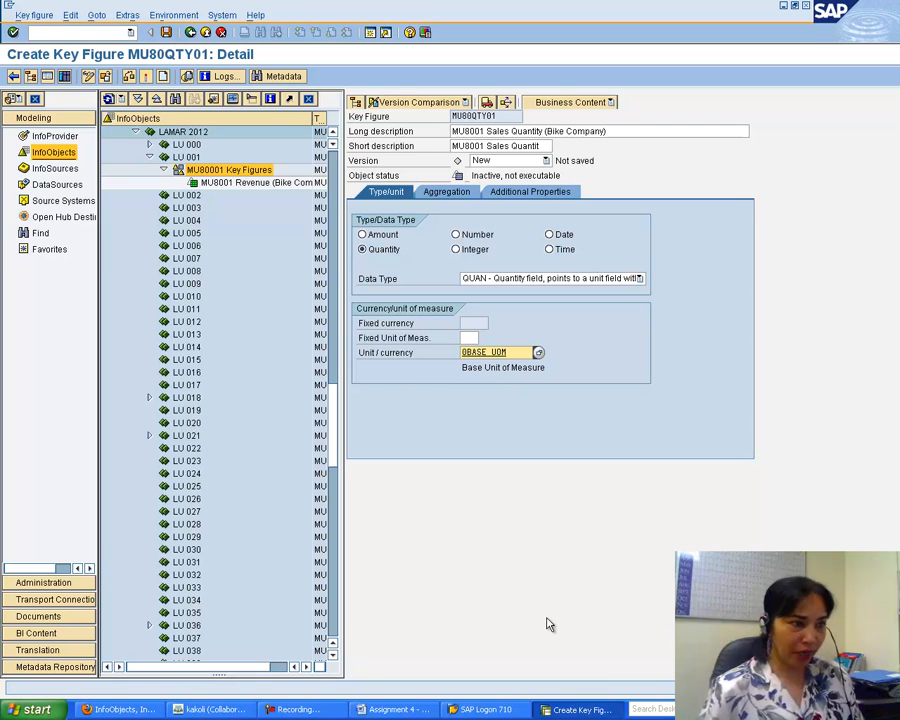
Compare with the second key figure's example in Word, and save and activate MU80QTY01 in SAP.
click(388, 709)
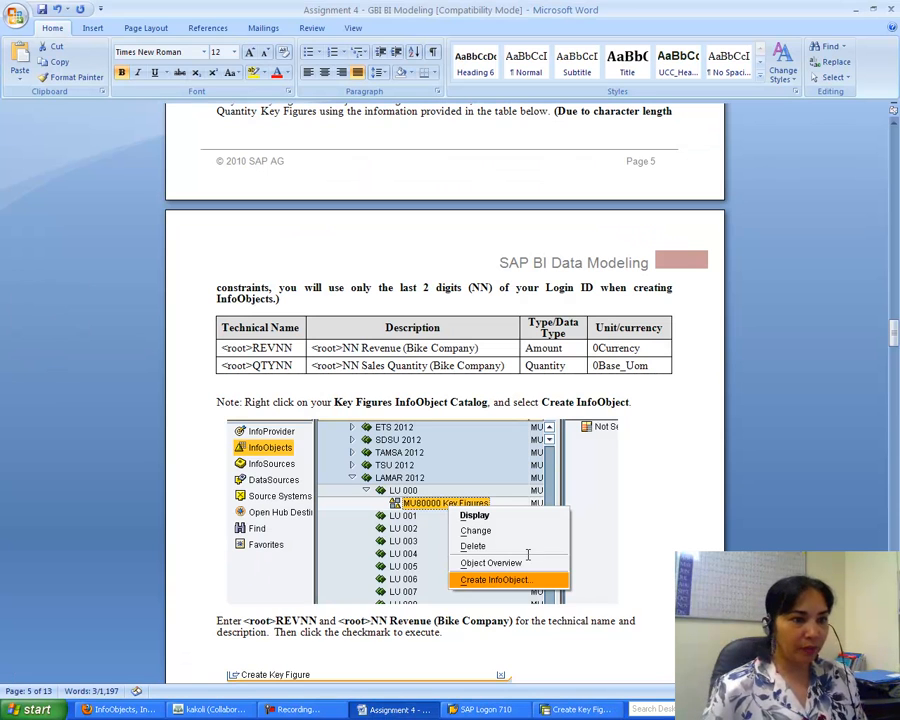
drag(895, 338, 893, 436)
click(575, 709)
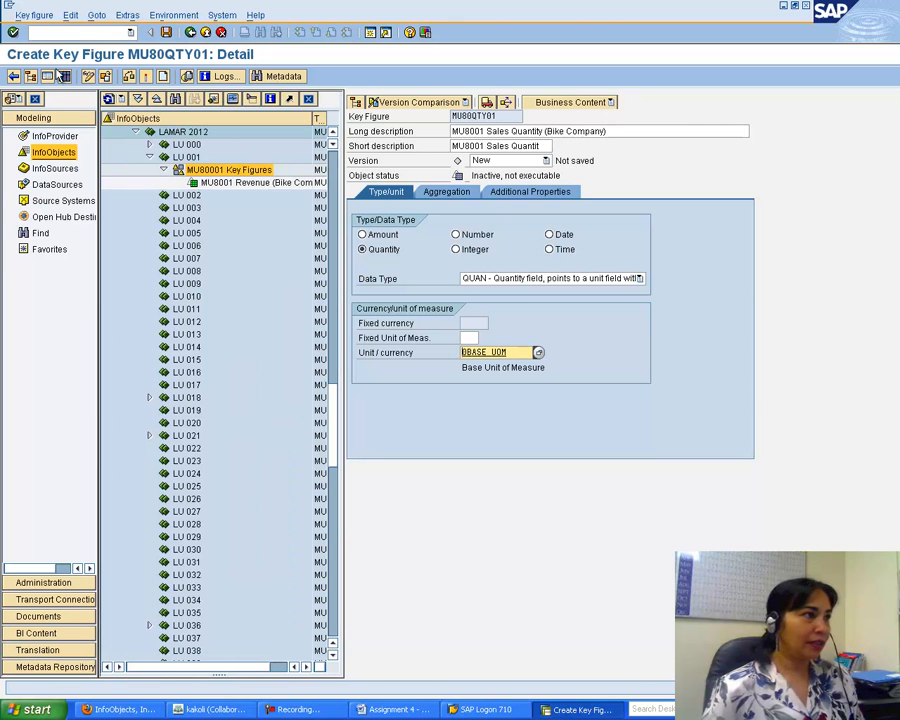
click(166, 32)
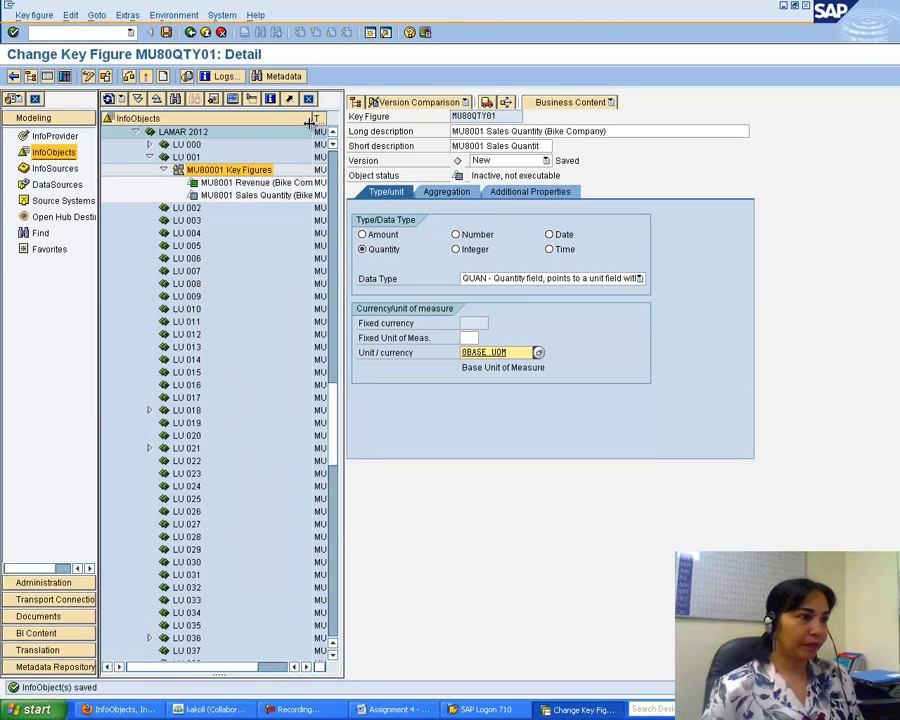
click(147, 77)
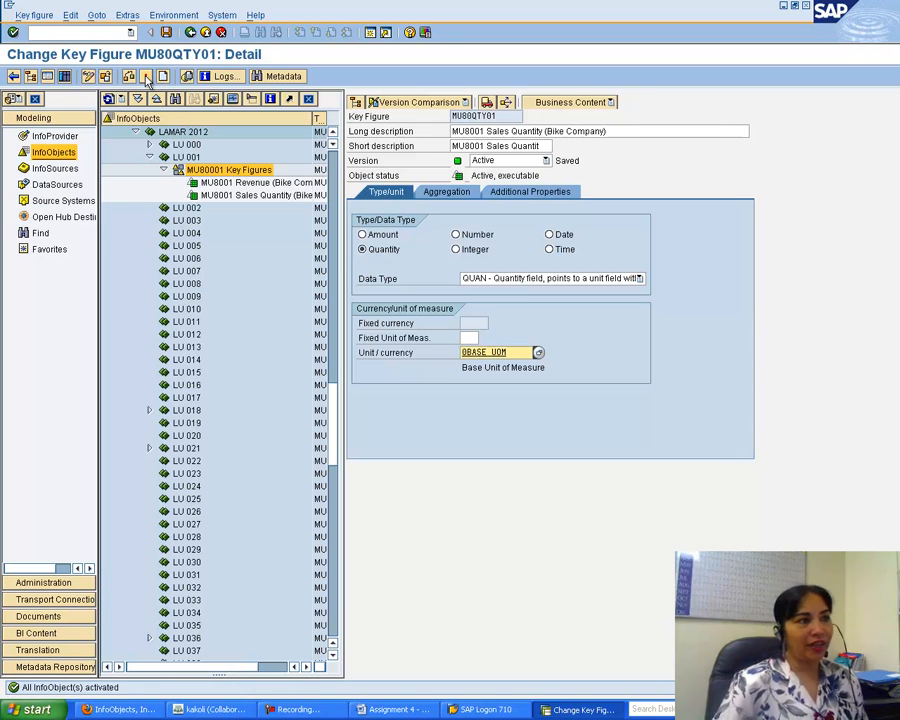
Switch to the Word assignment and read the instruction that follows the second key figure, about the screenshot of both activated key figures.
click(424, 709)
click(895, 438)
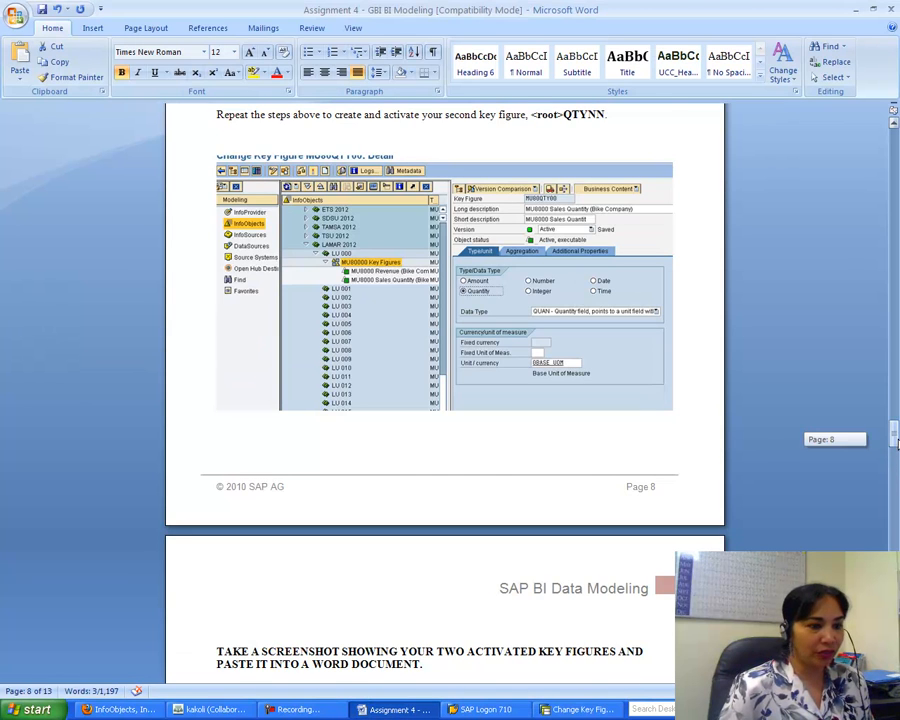
drag(895, 440, 896, 455)
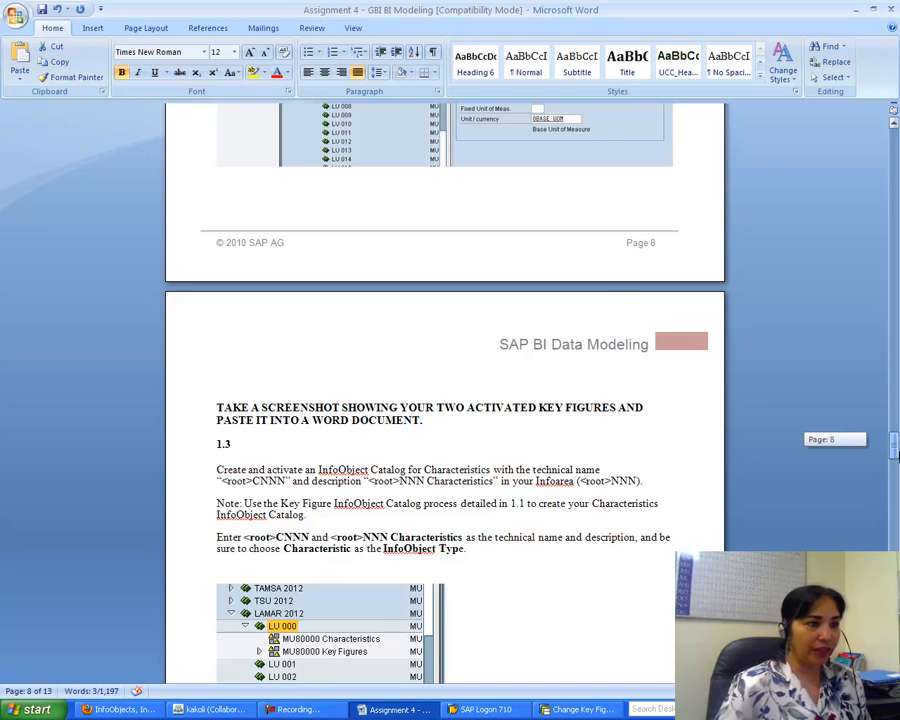
Capture the SAP screen showing both activated key figures, paste it into a new Word document and check the pasted image.
click(585, 709)
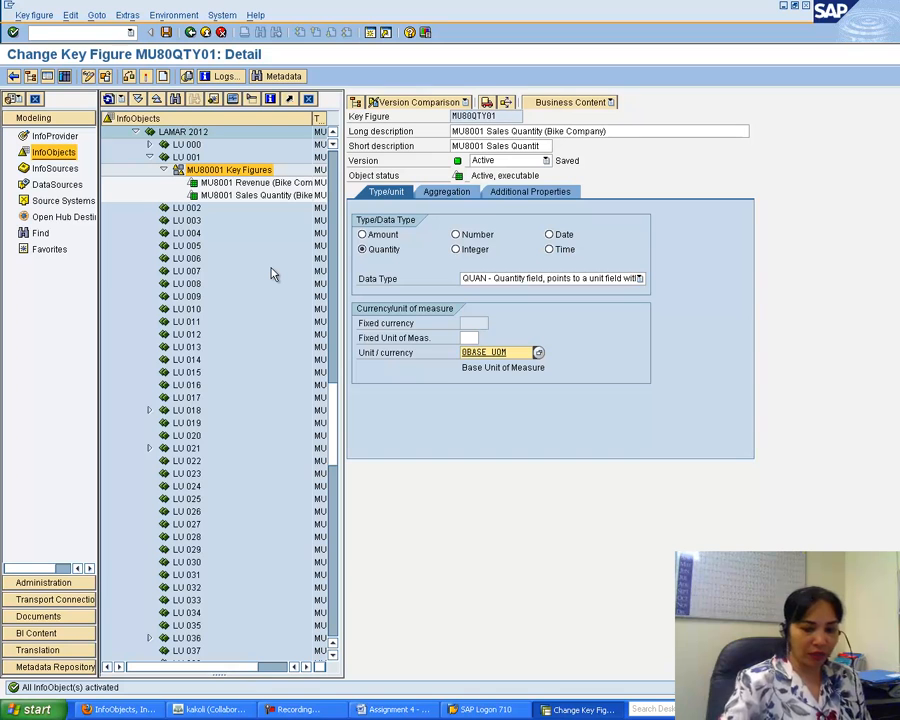
click(37, 709)
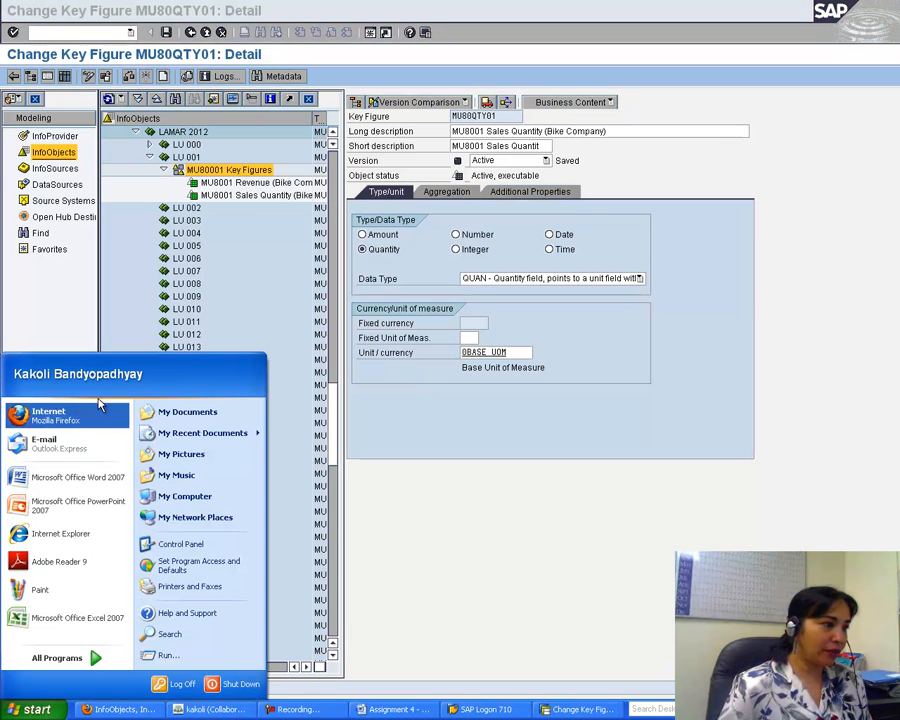
click(90, 479)
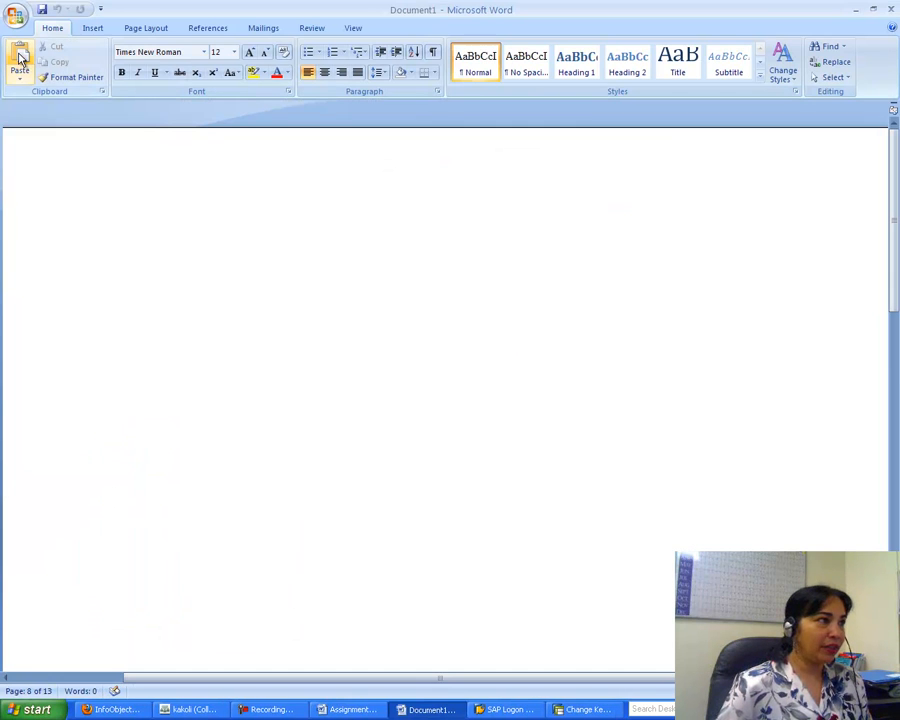
click(20, 58)
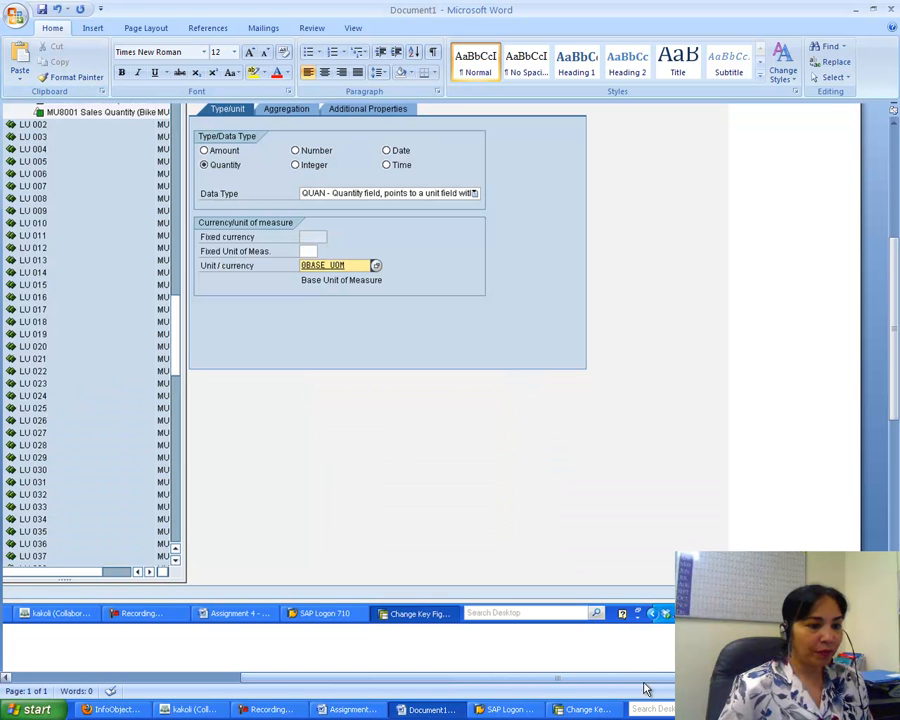
drag(630, 683, 478, 683)
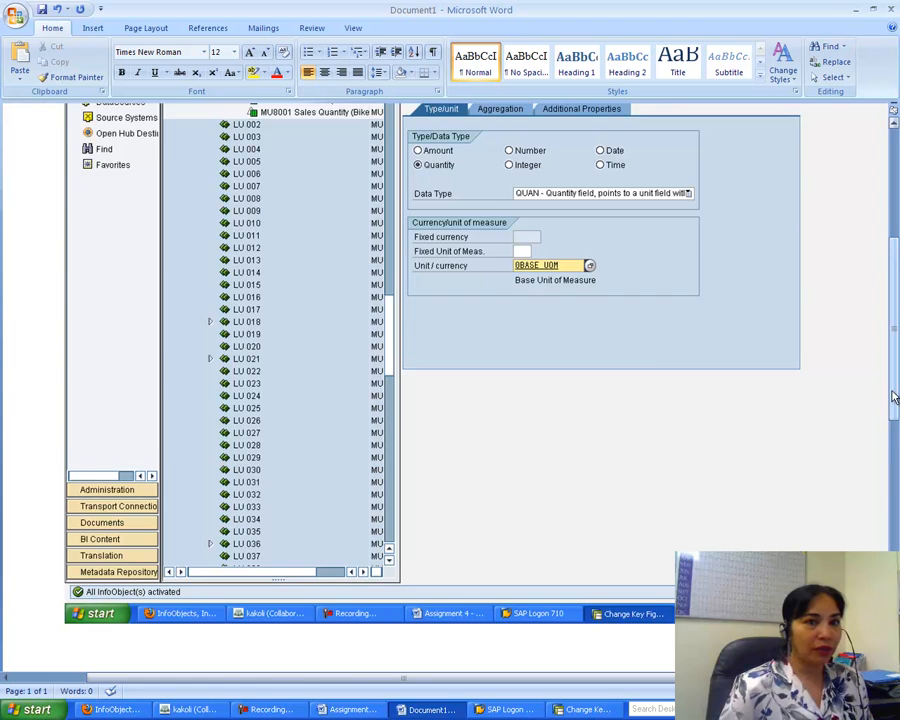
drag(892, 392, 893, 293)
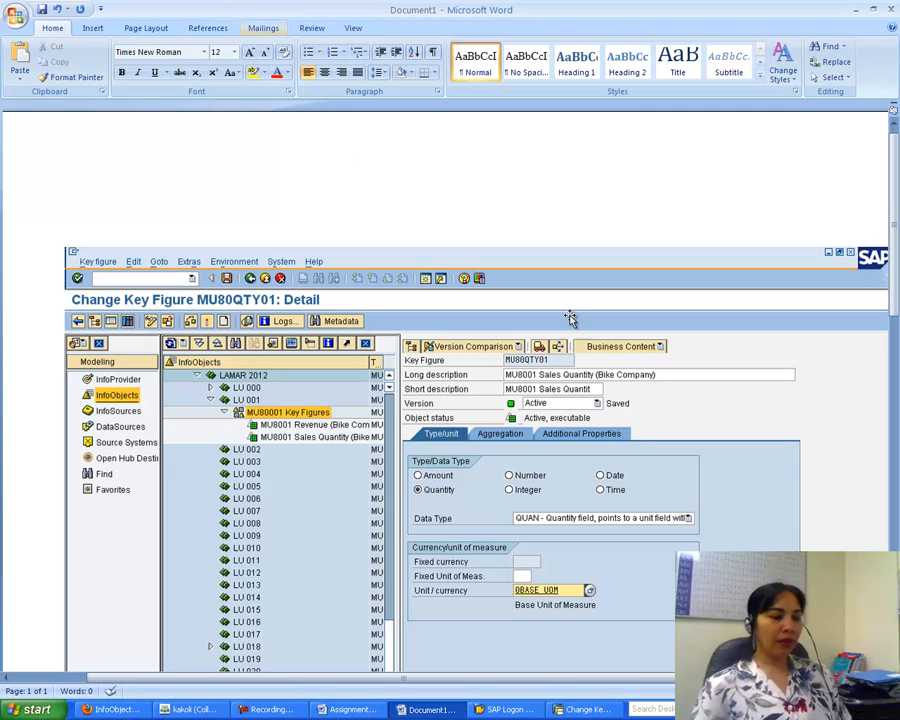
Read section 1.3 of the Word assignment, and start an InfoObject catalog under LU 001 in SAP with technical name MU80C001.
click(372, 709)
drag(894, 450, 896, 462)
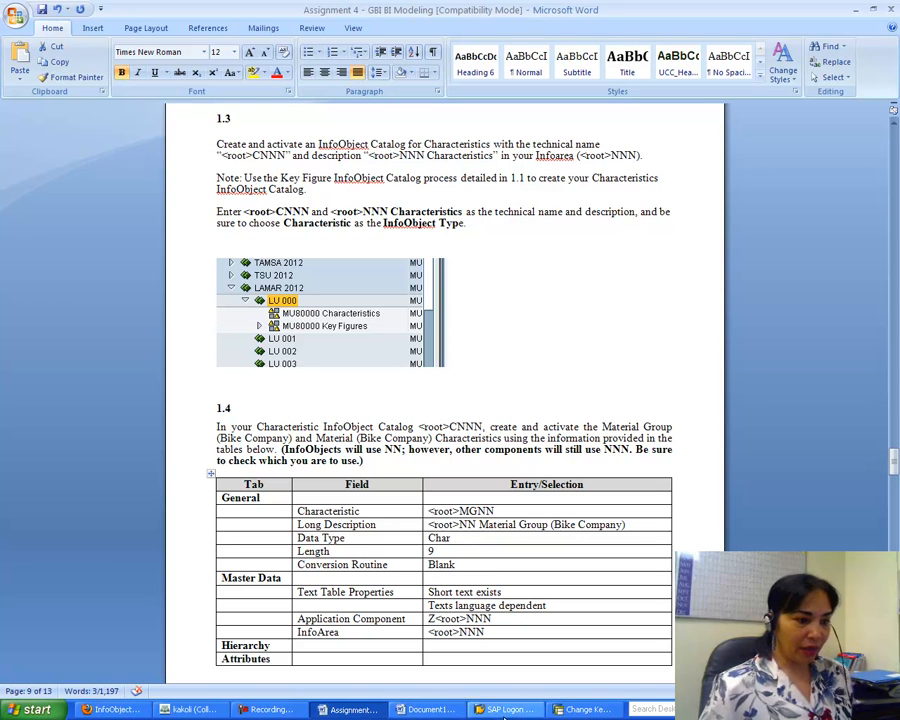
click(590, 709)
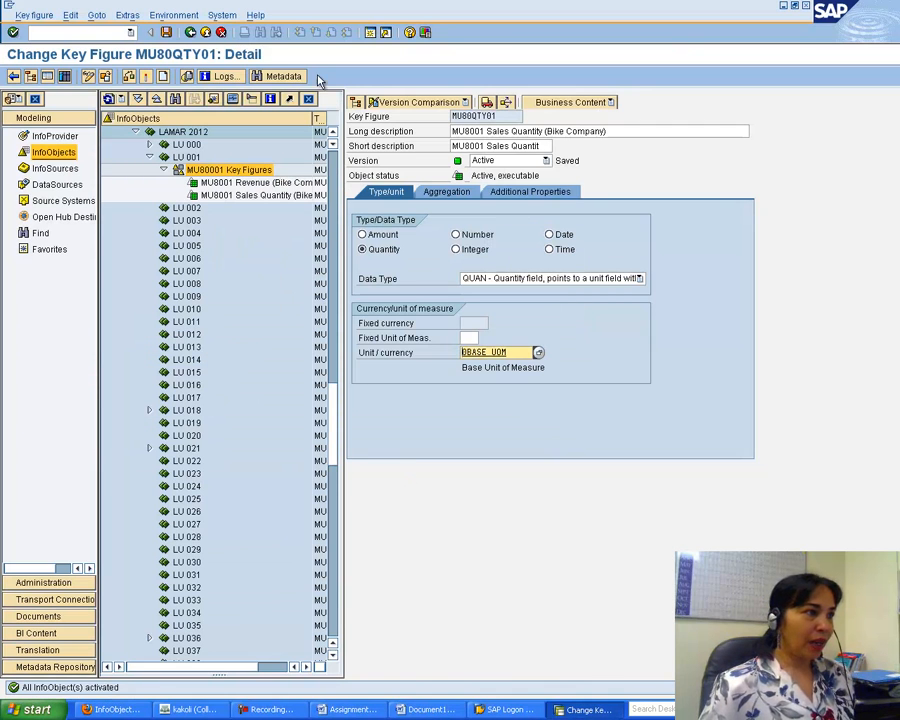
click(186, 157)
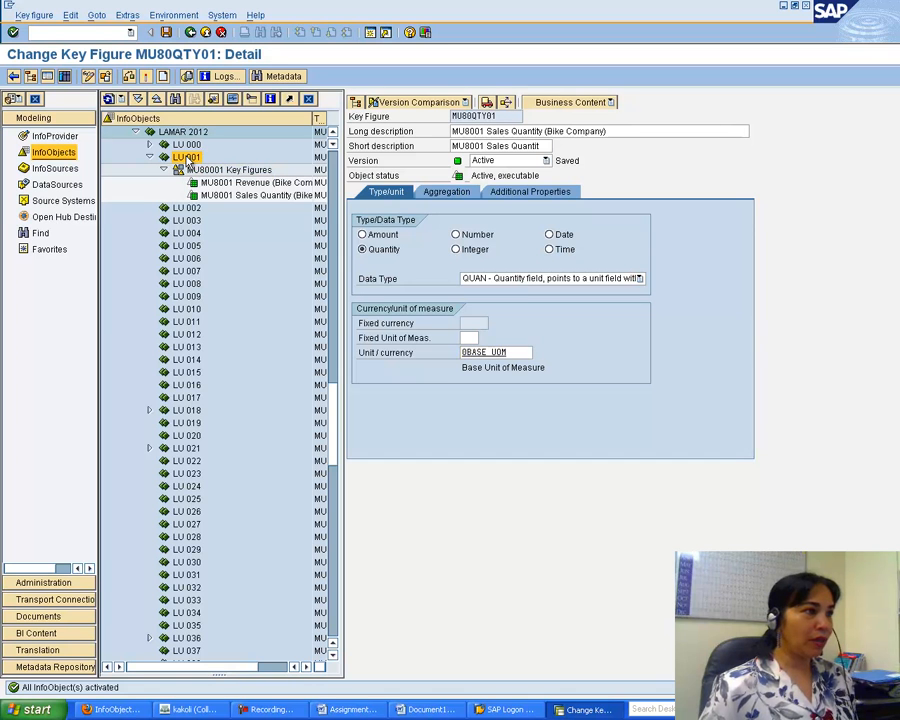
right_click(186, 159)
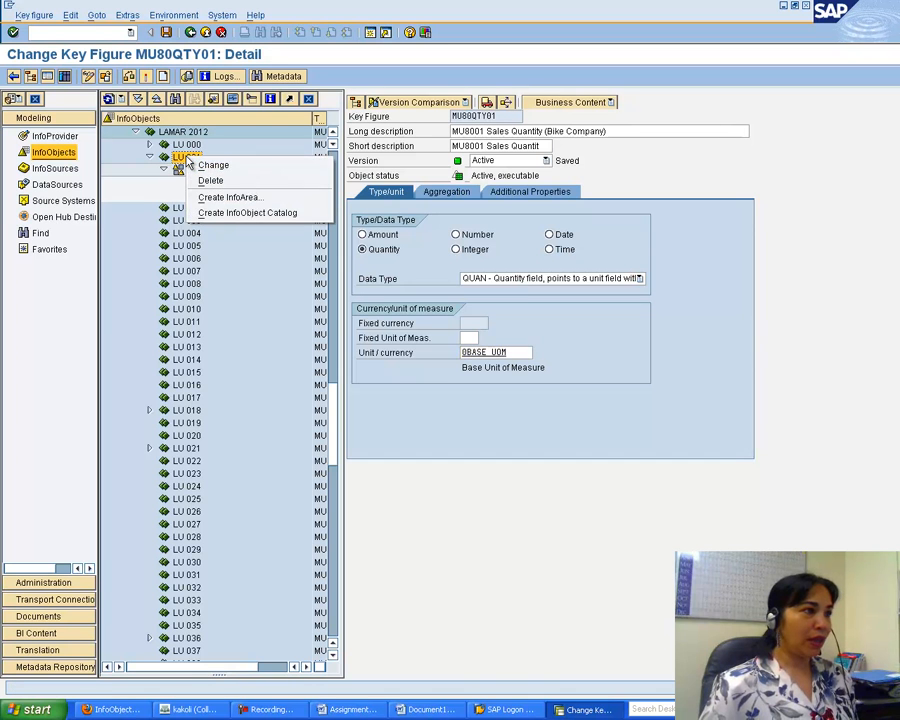
click(215, 214)
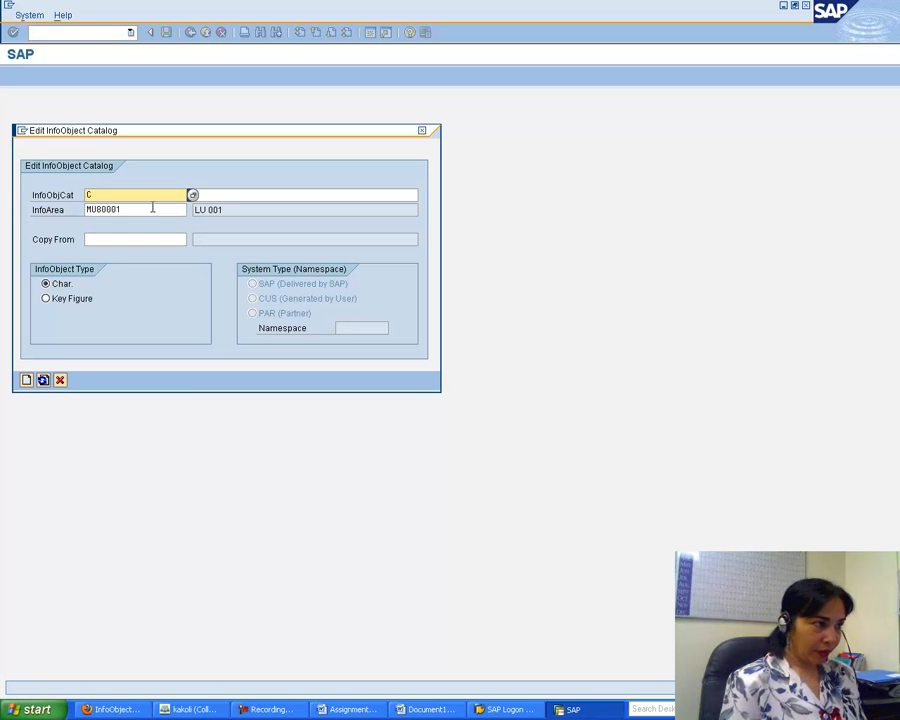
text(MU80)
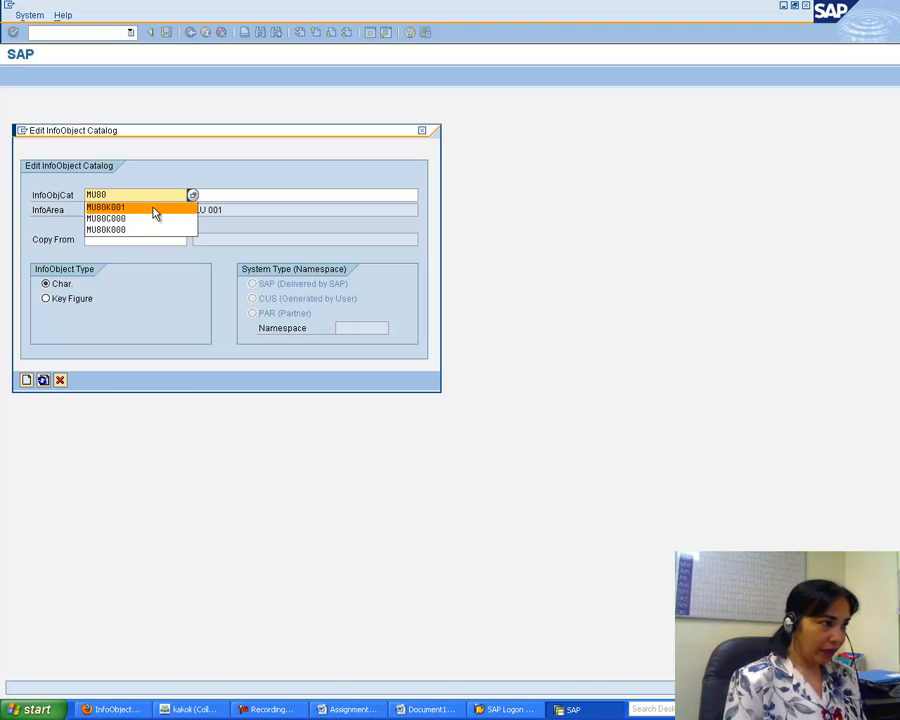
text(C)
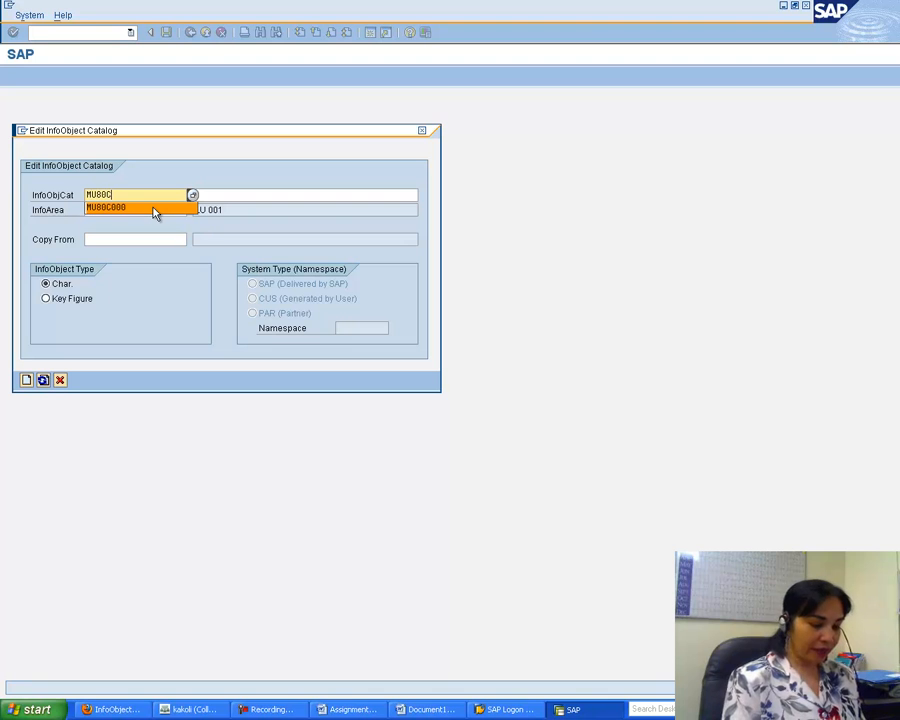
text(001)
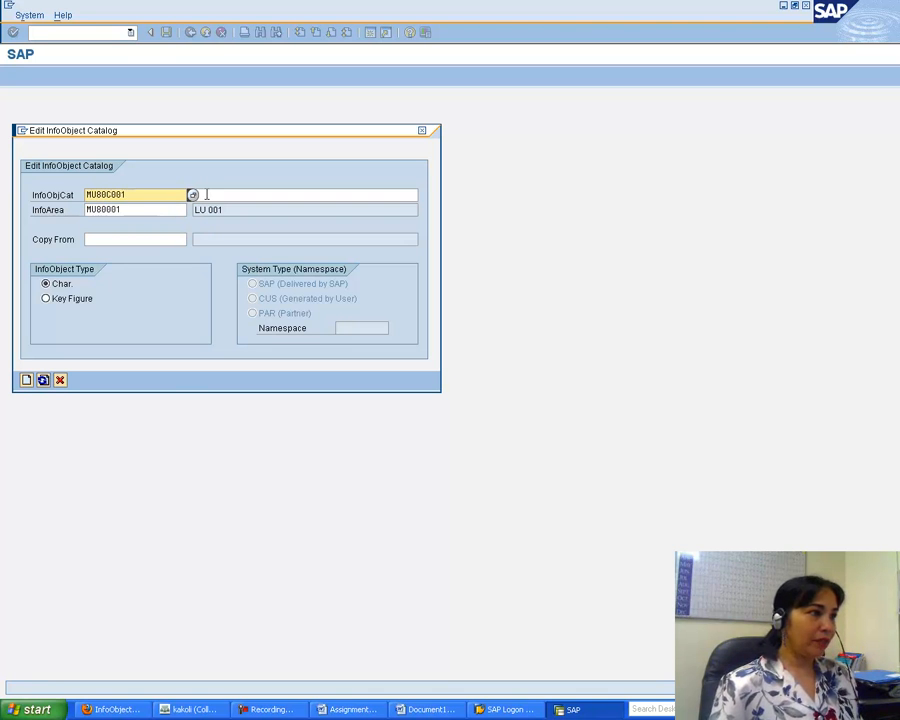
Check the description pattern in Word, describe the catalog as "MU80001 Charateristics" in SAP, and create it with InfoObject type Char.
click(274, 198)
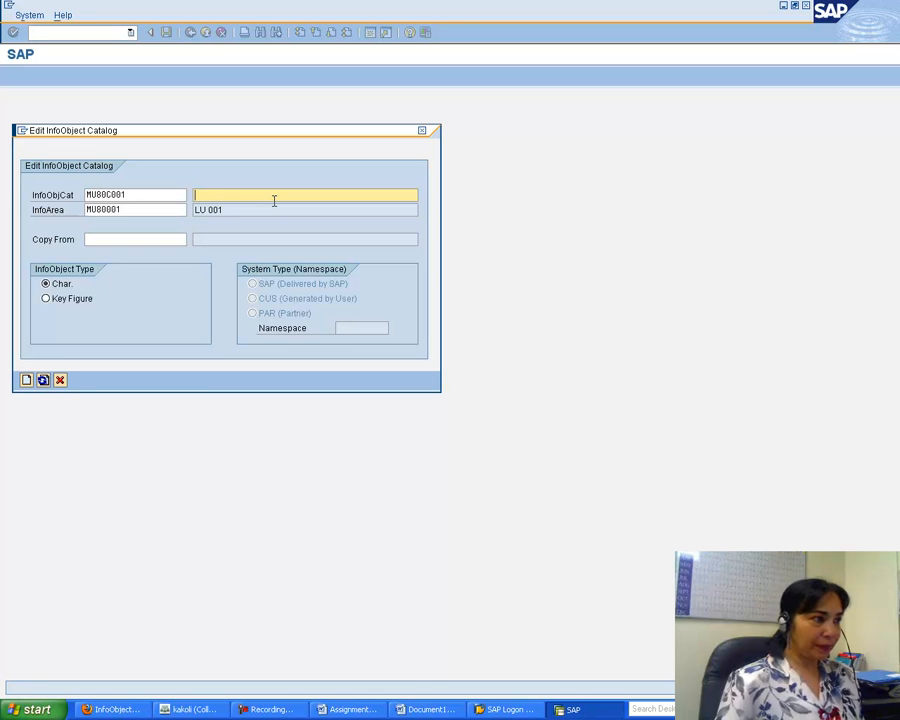
text(MU80)
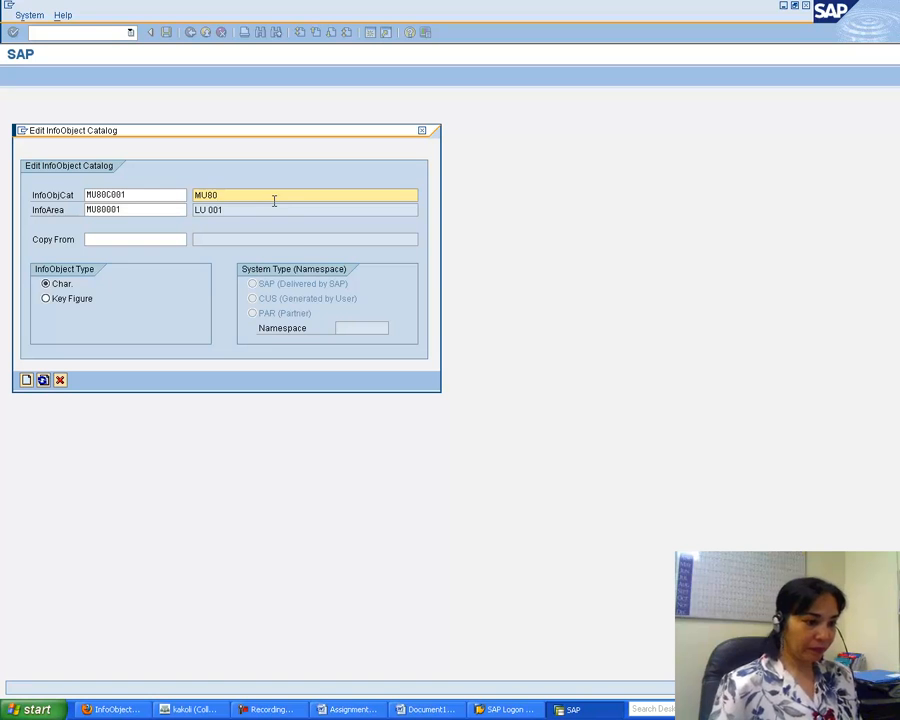
click(347, 710)
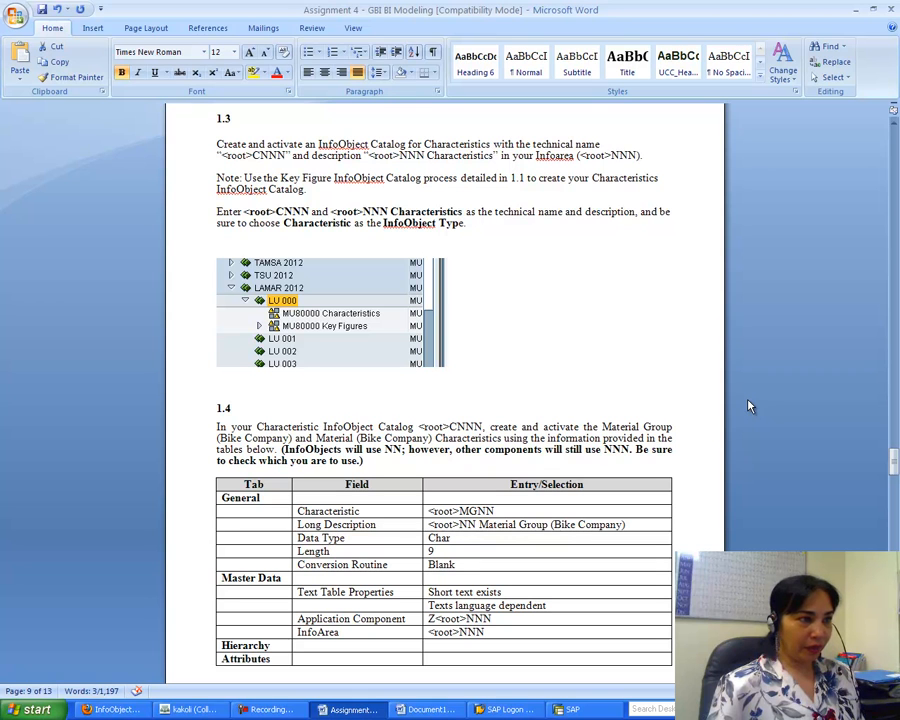
click(562, 709)
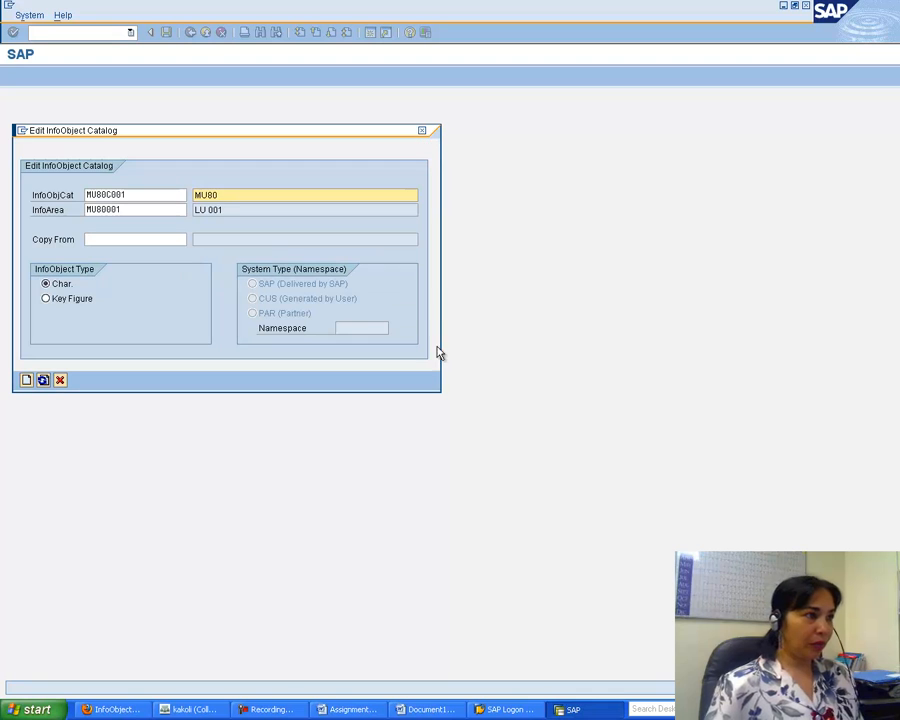
text(00)
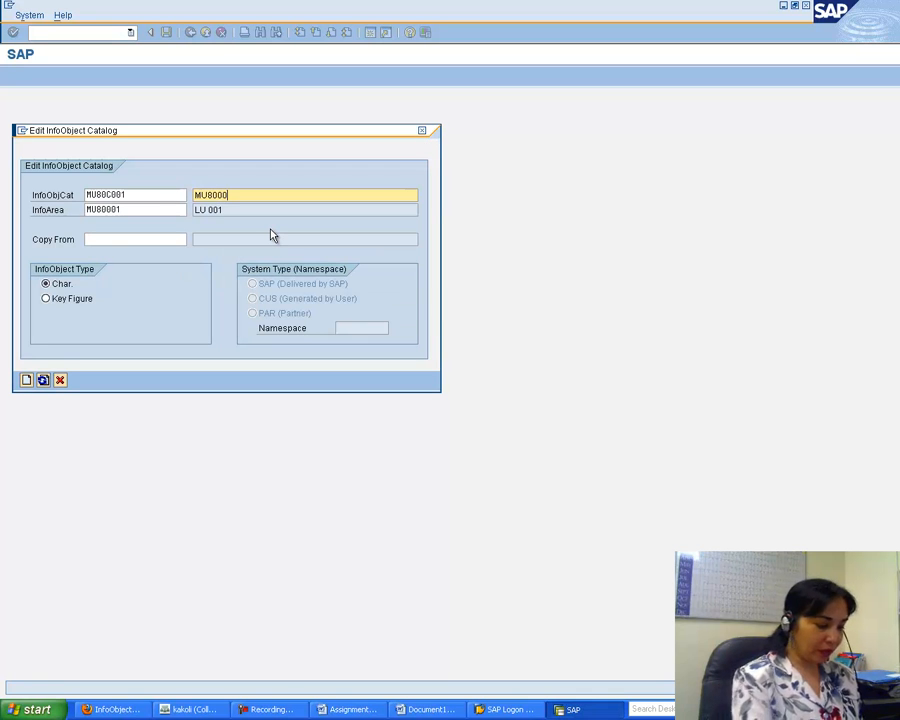
text(1 C)
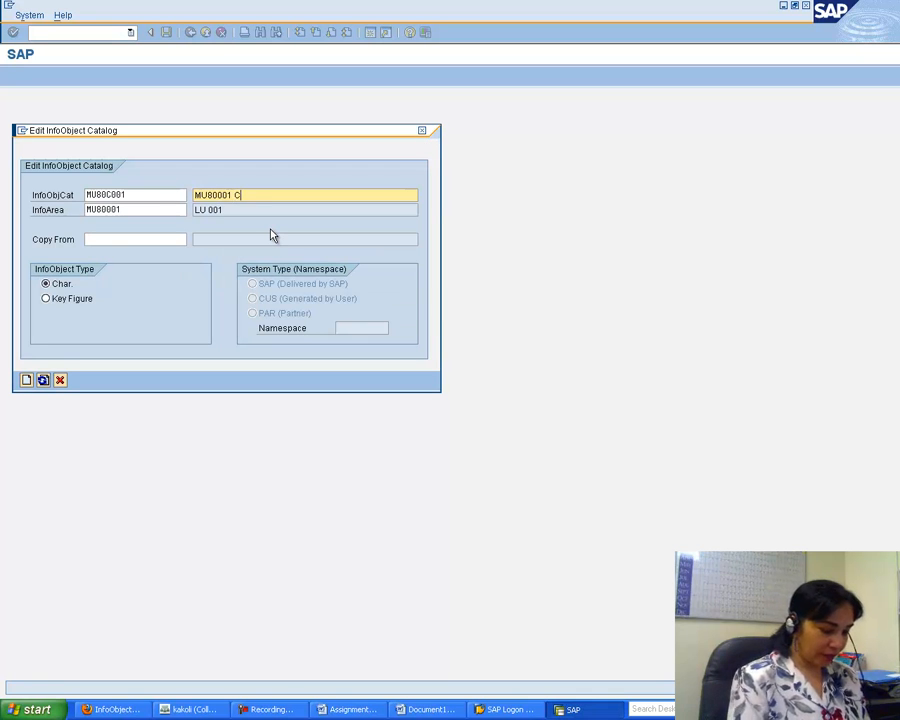
text(harateristics)
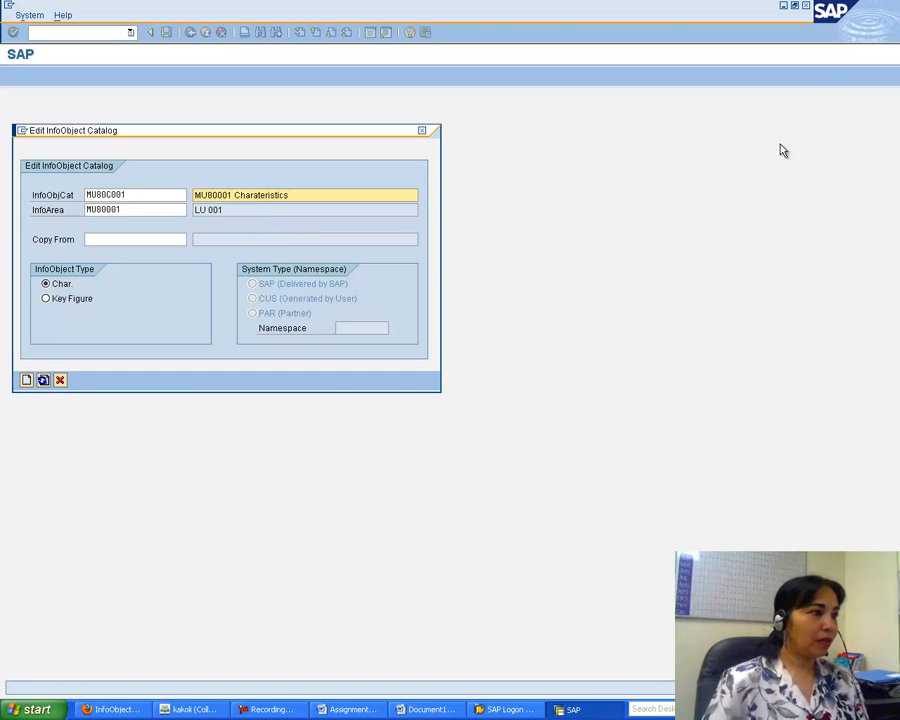
click(45, 285)
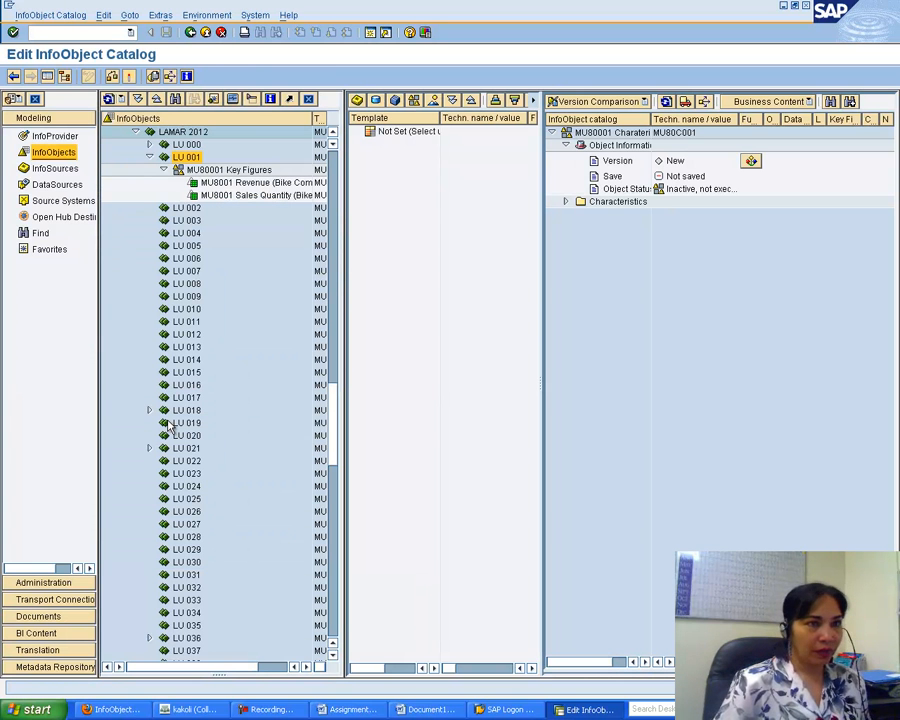
Look through the characteristic tables of section 1.4 in Word, and activate the MU80C001 catalog in SAP.
click(373, 711)
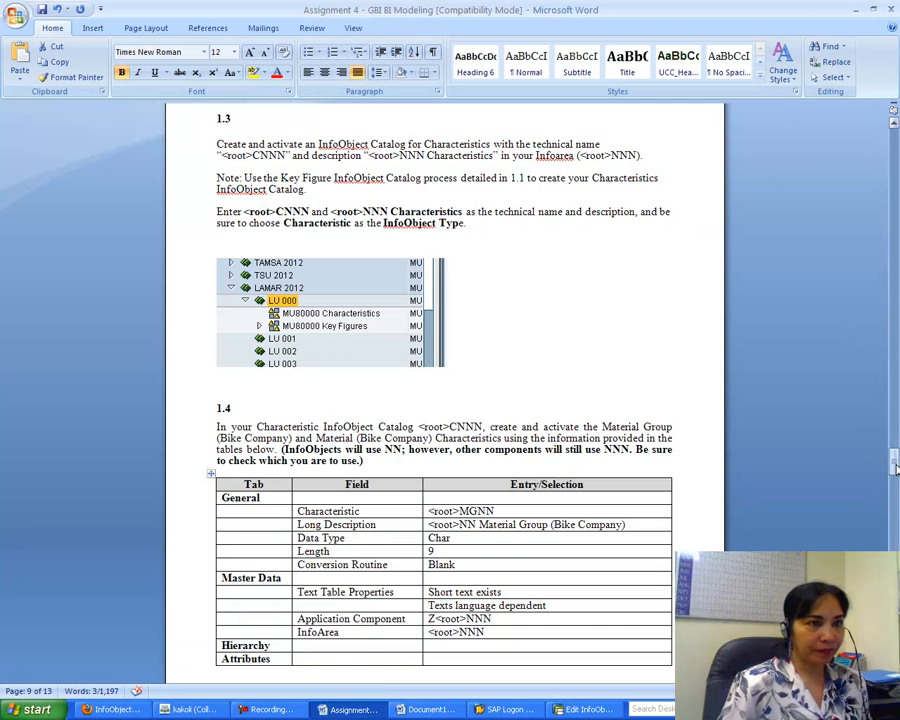
drag(896, 463, 896, 496)
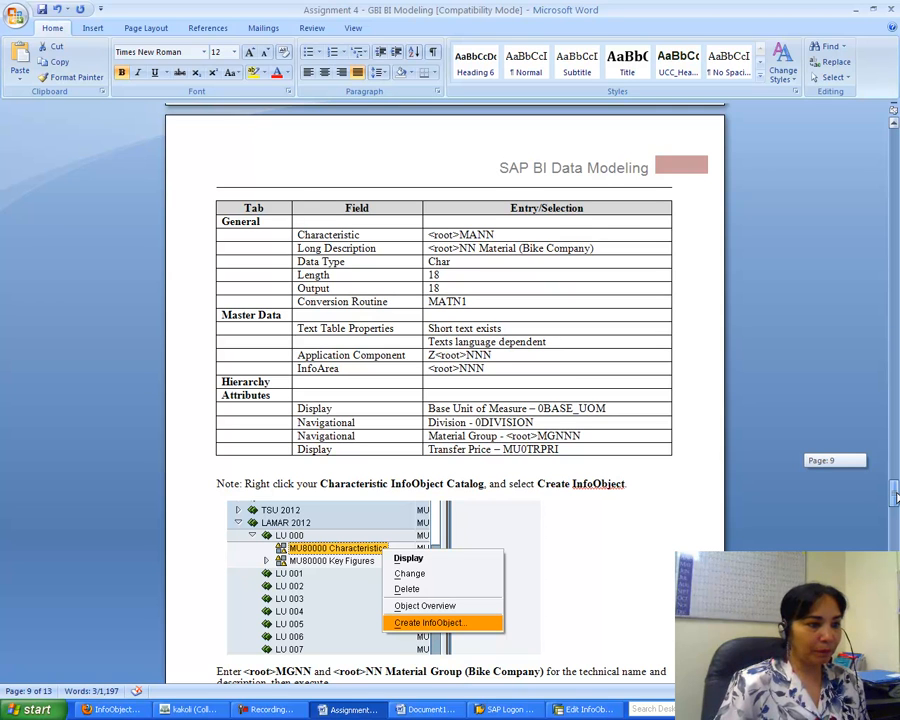
drag(895, 494, 895, 492)
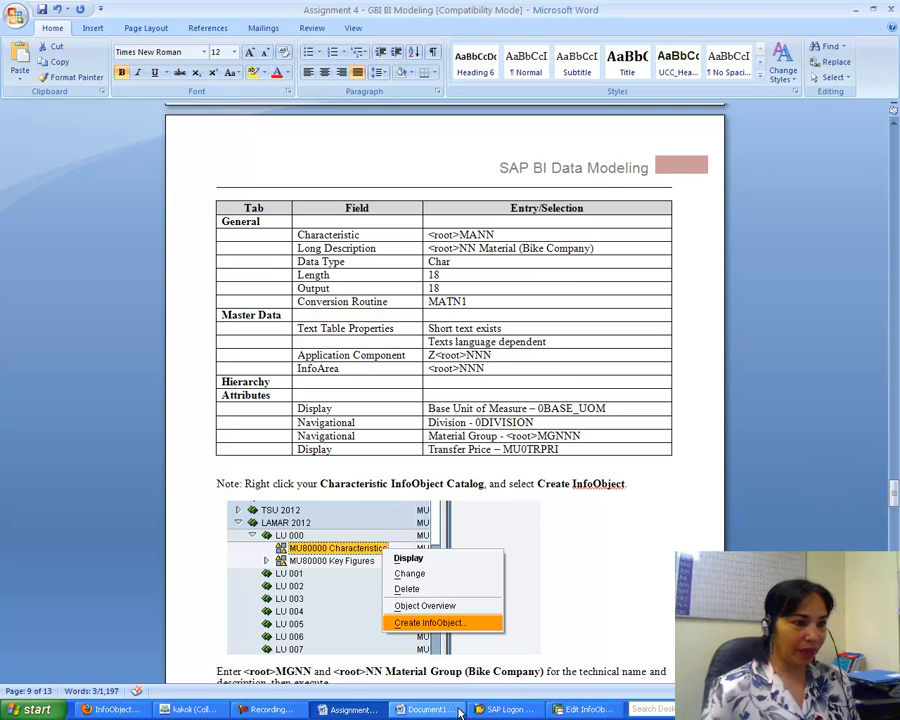
click(588, 709)
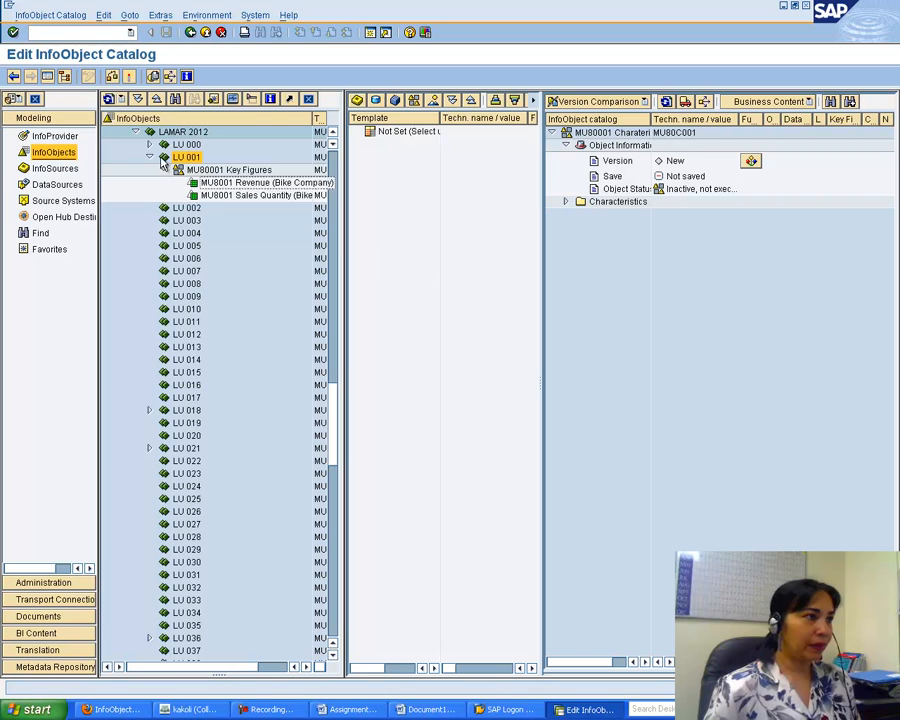
click(130, 80)
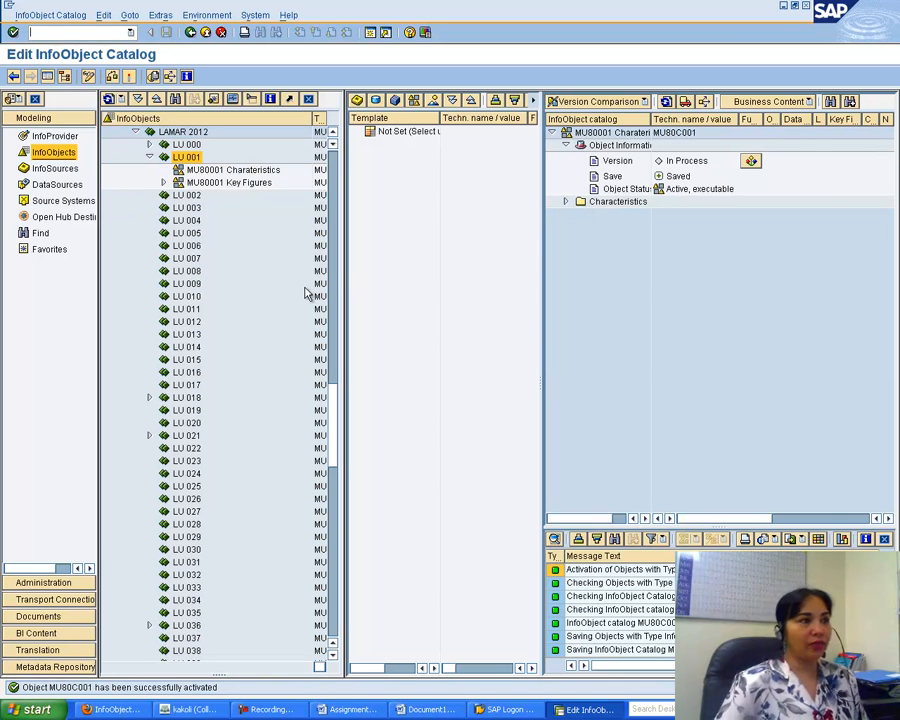
Select the new characteristics catalog under LU 001, and read the Word instructions for creating the Material Group InfoObject.
click(243, 172)
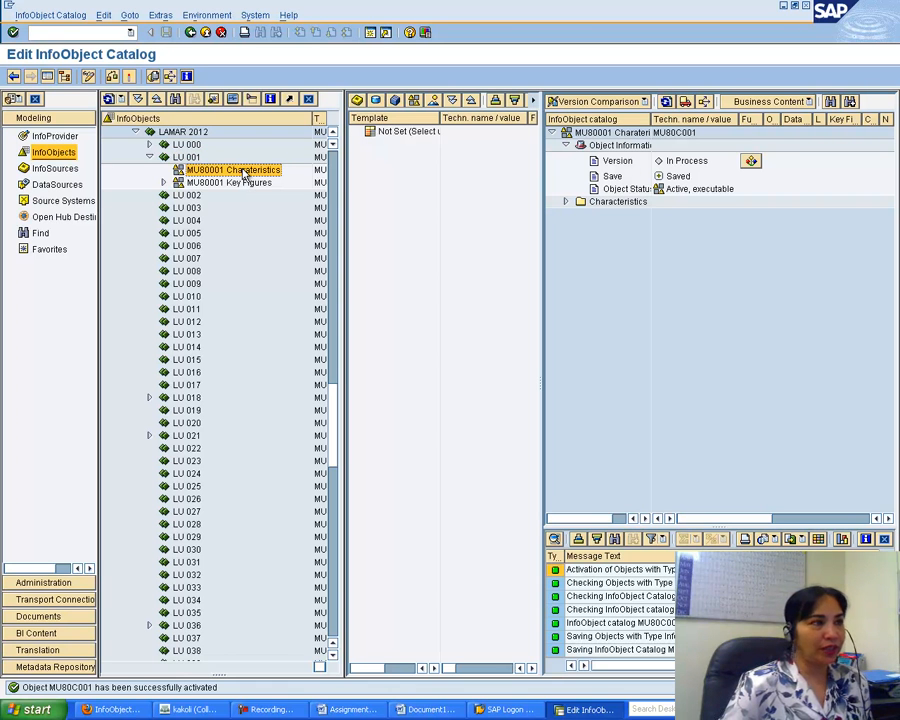
click(356, 710)
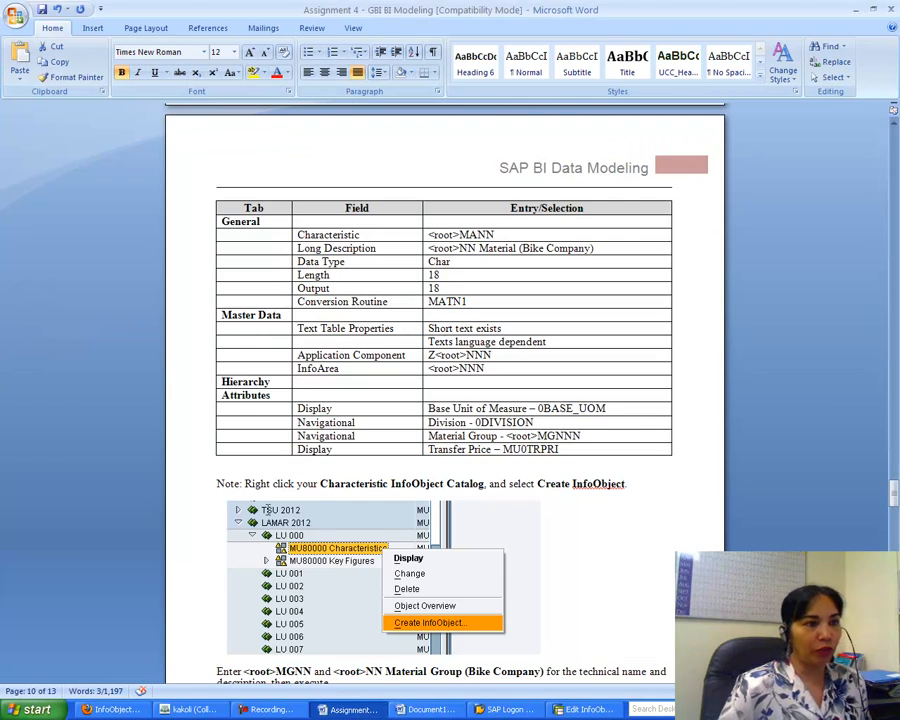
mouse_move(895, 487)
mouse_down()
mouse_move(894, 468)
mouse_move(895, 512)
mouse_up()
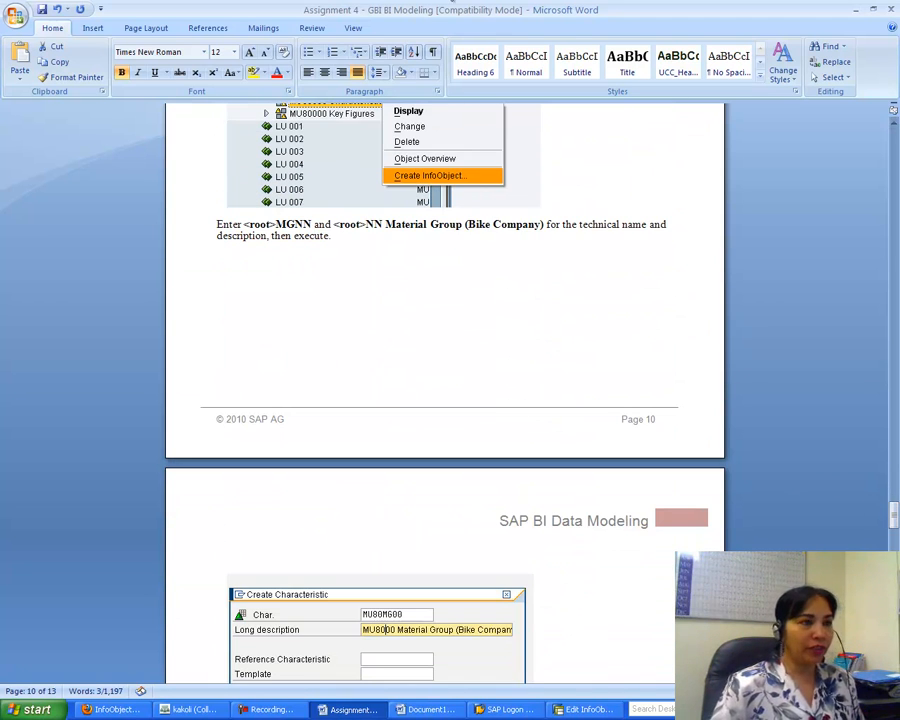
click(585, 709)
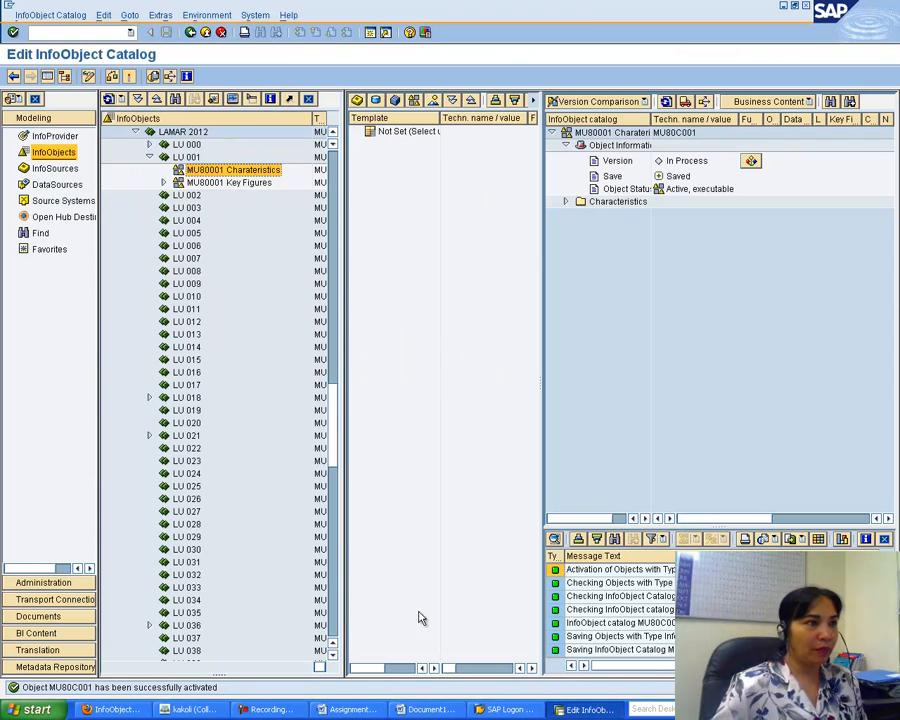
Start a new InfoObject in the MU80001 characteristics catalog, check the naming pattern in Word, and name the characteristic MU80MG01.
right_click(238, 175)
click(268, 246)
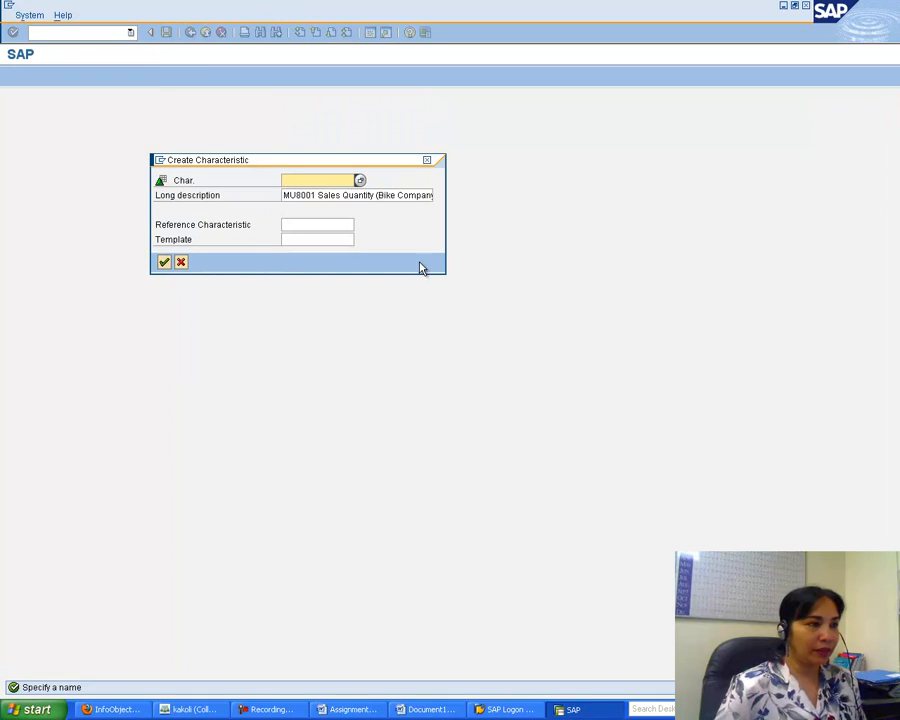
click(350, 709)
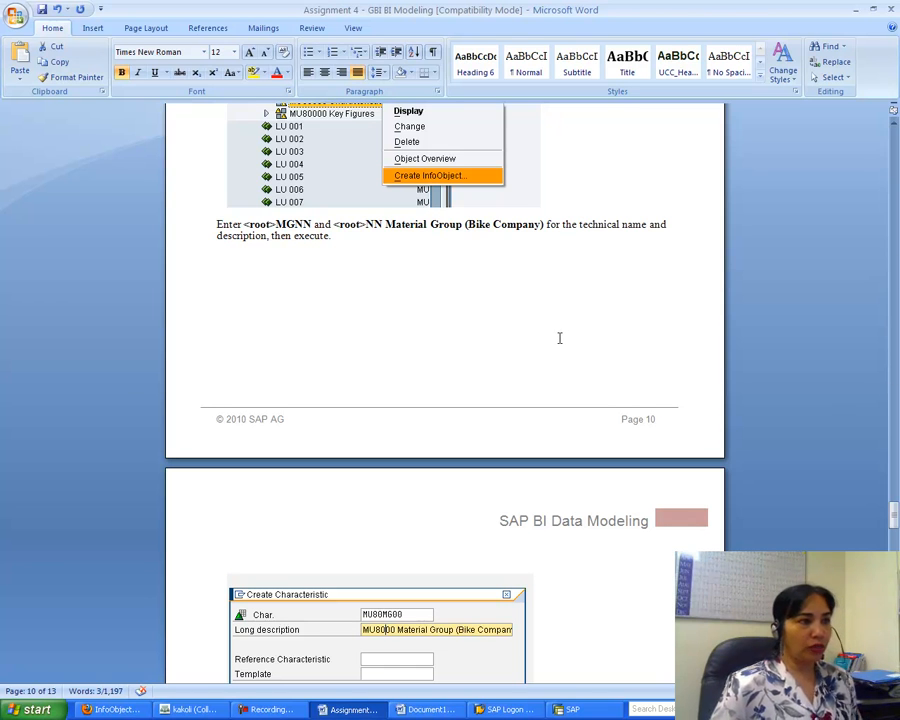
click(567, 709)
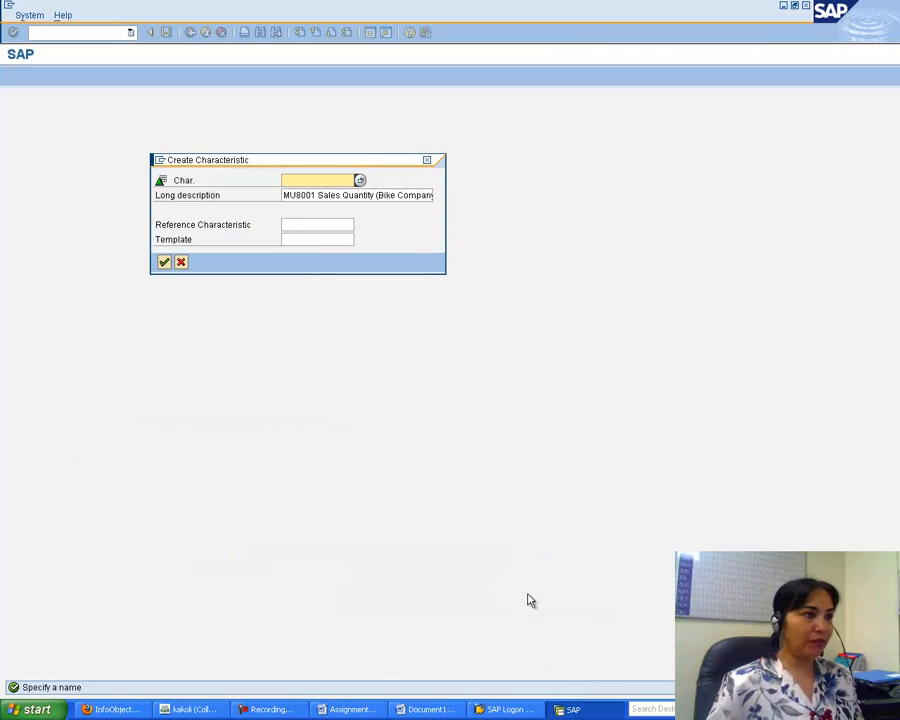
click(301, 182)
text(MU)
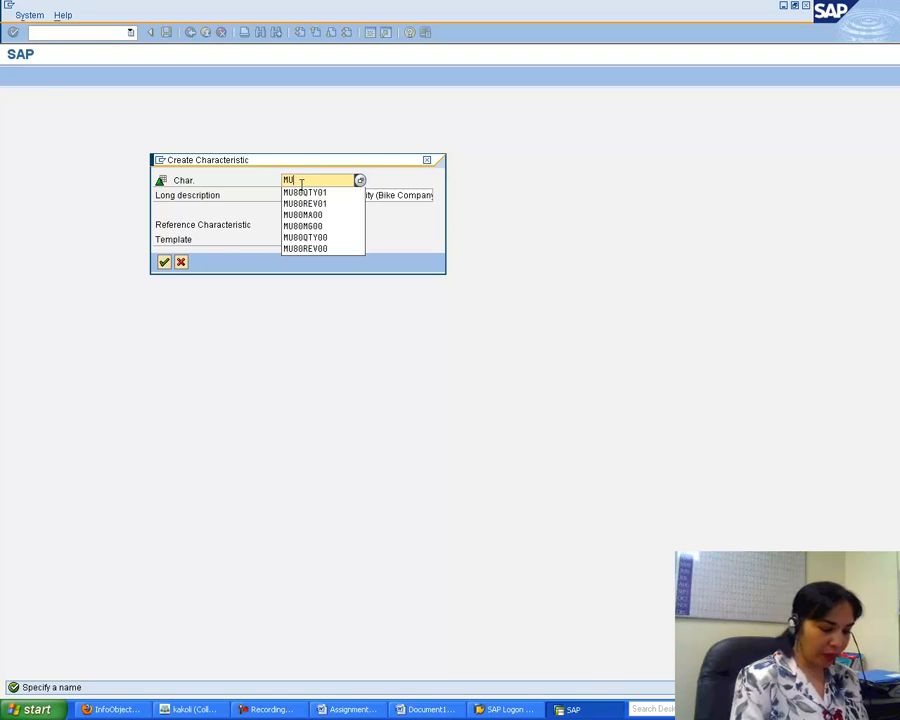
text(80M)
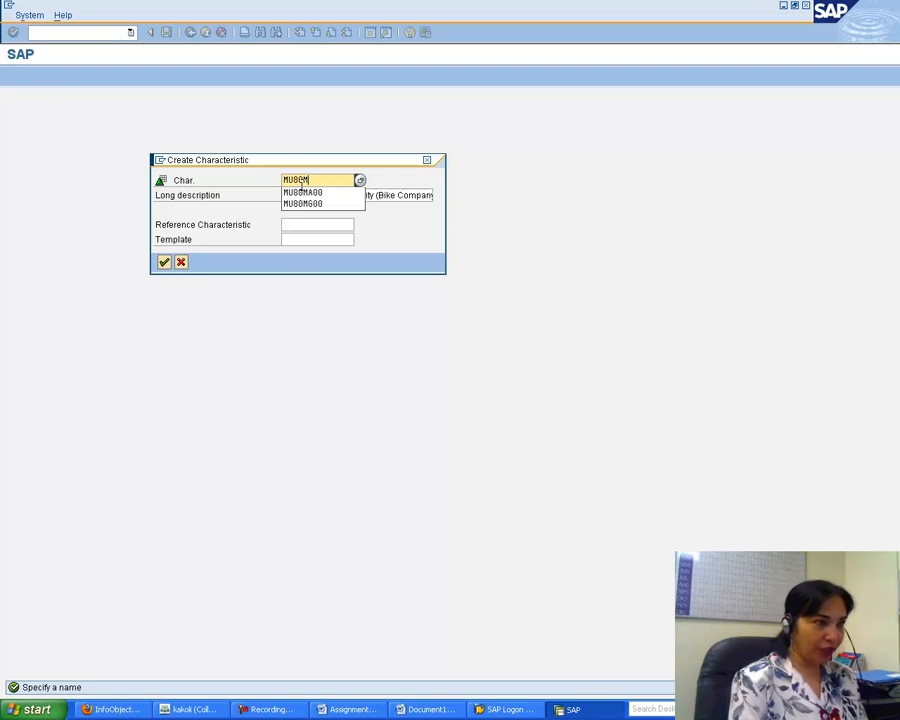
text(G01)
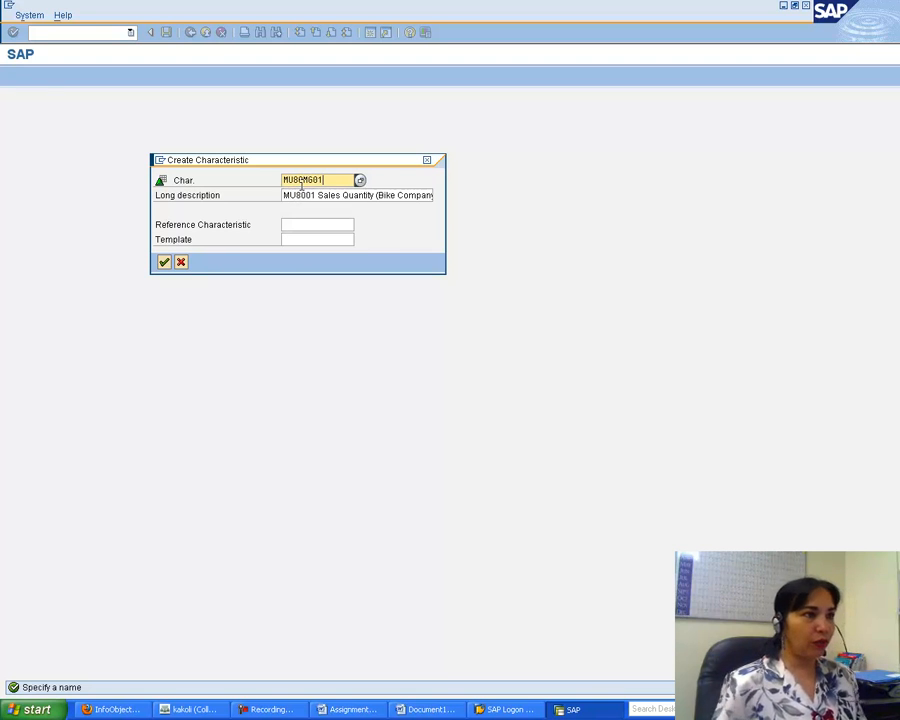
Replace the prefilled long description of MU80MG01 with the prefix MU80, and check the Material Group description pattern in Word.
drag(284, 195, 487, 203)
key(Delete)
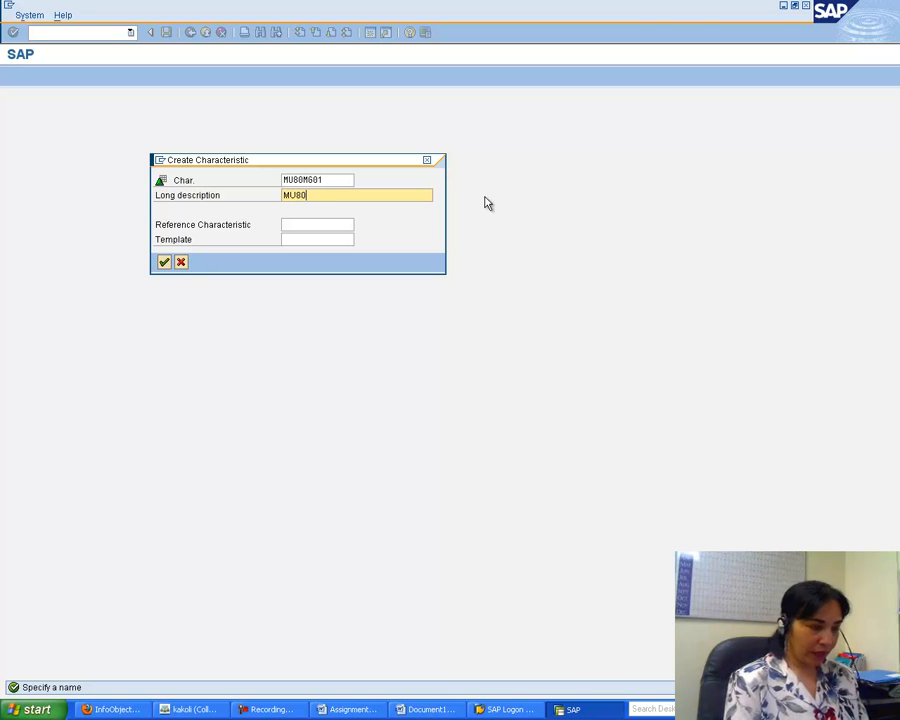
click(350, 709)
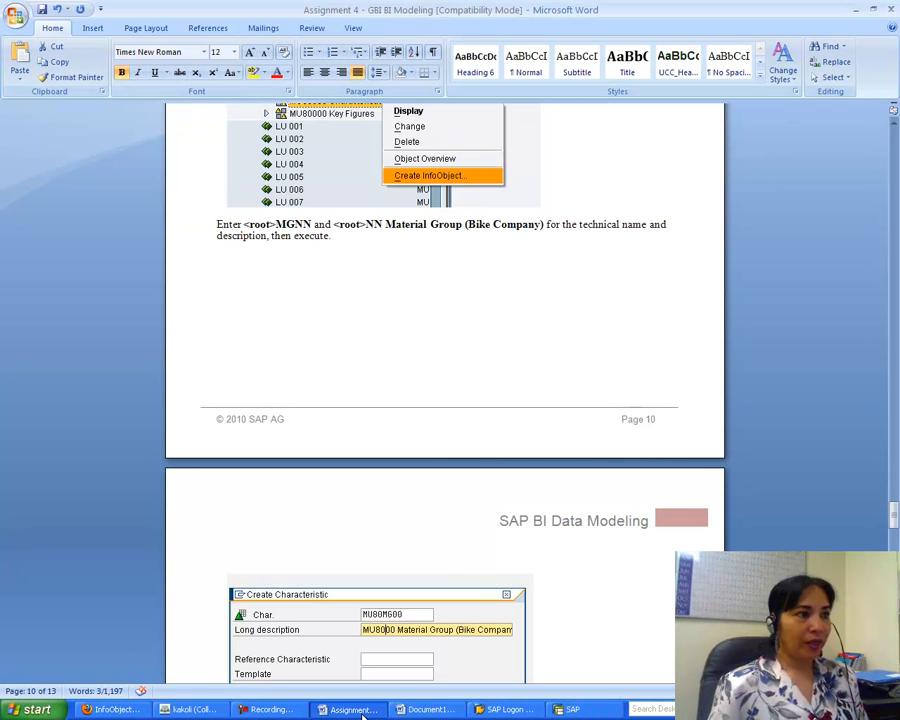
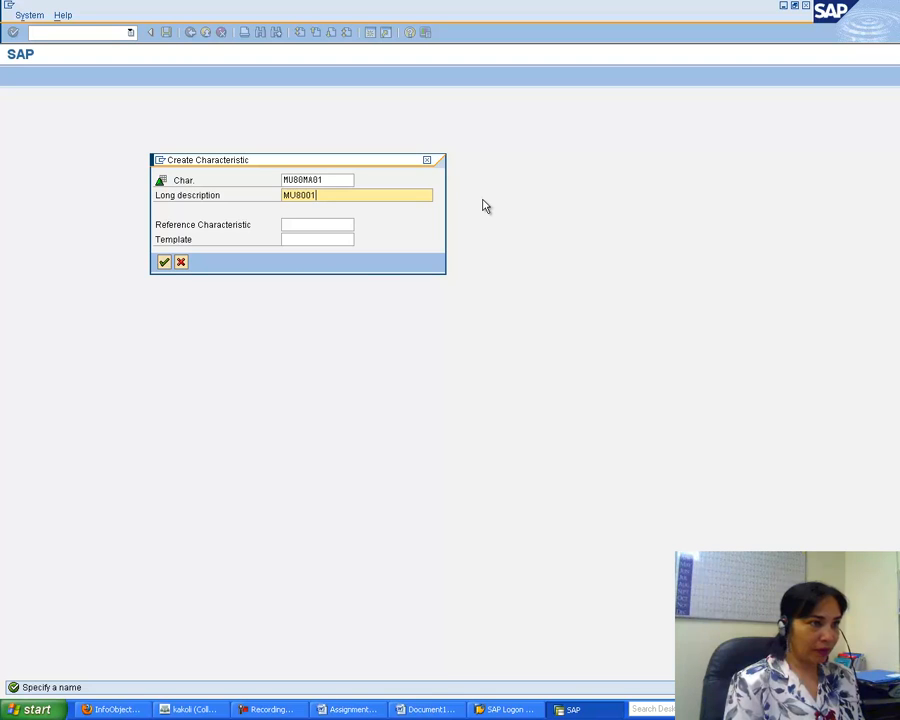
Complete the long description as MU8001 Material (Bike Company), check it against the Word instructions, and create the characteristic MU80MA01.
text(Materi)
key(BackSpace)
key(BackSpace)
key(BackSpace)
text(er)
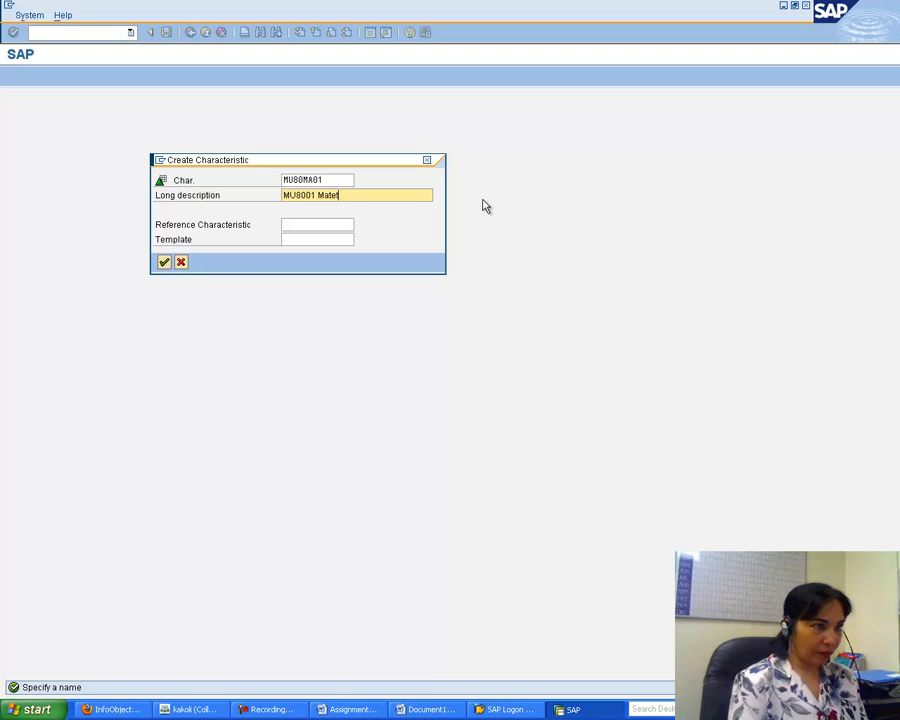
text(ial)
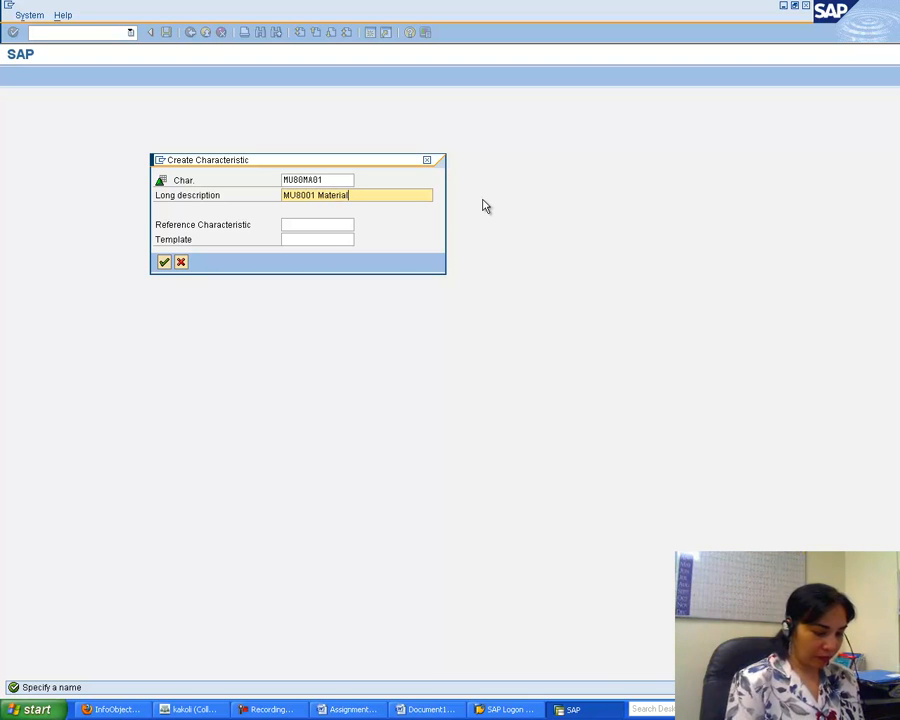
text( (Bike Company))
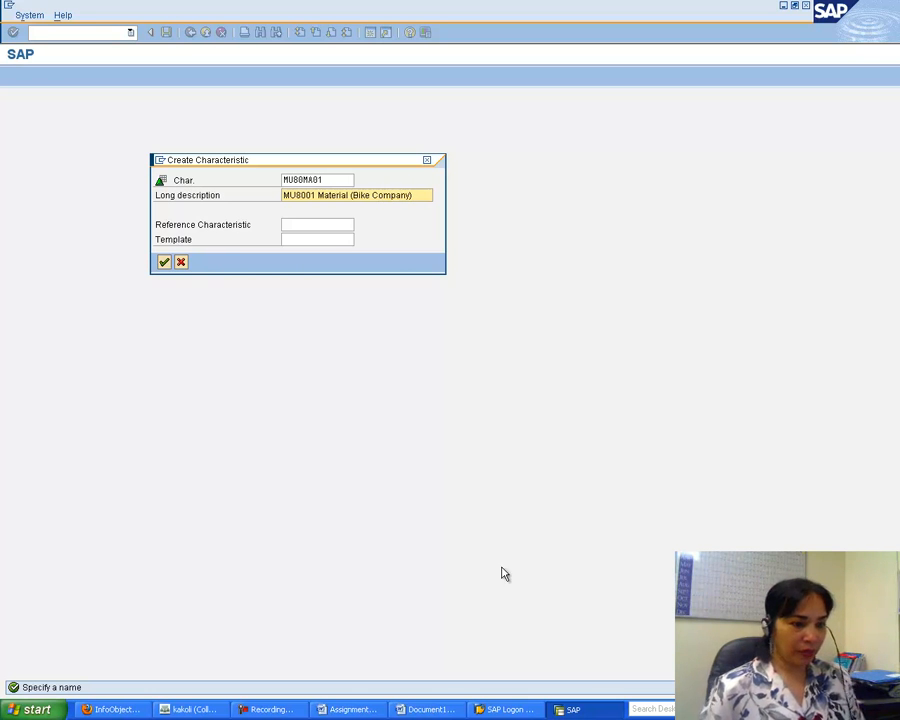
click(352, 711)
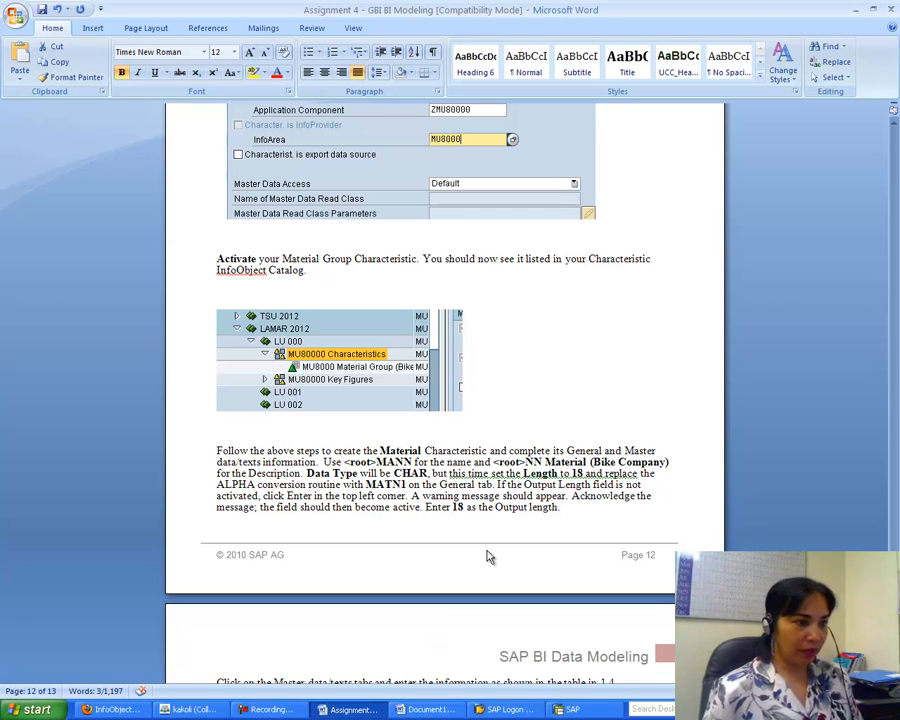
click(578, 709)
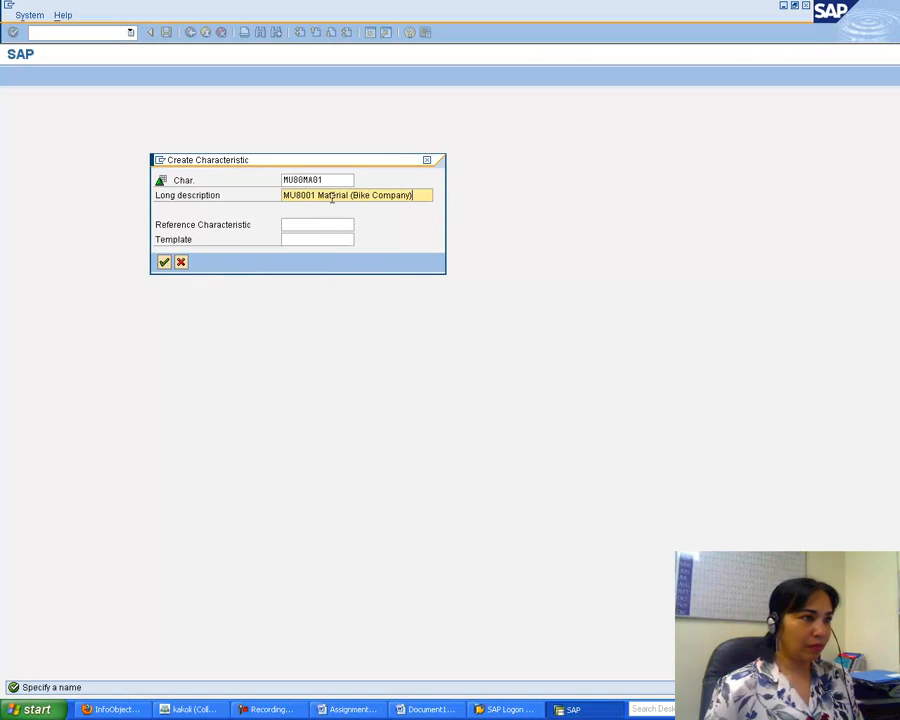
click(164, 262)
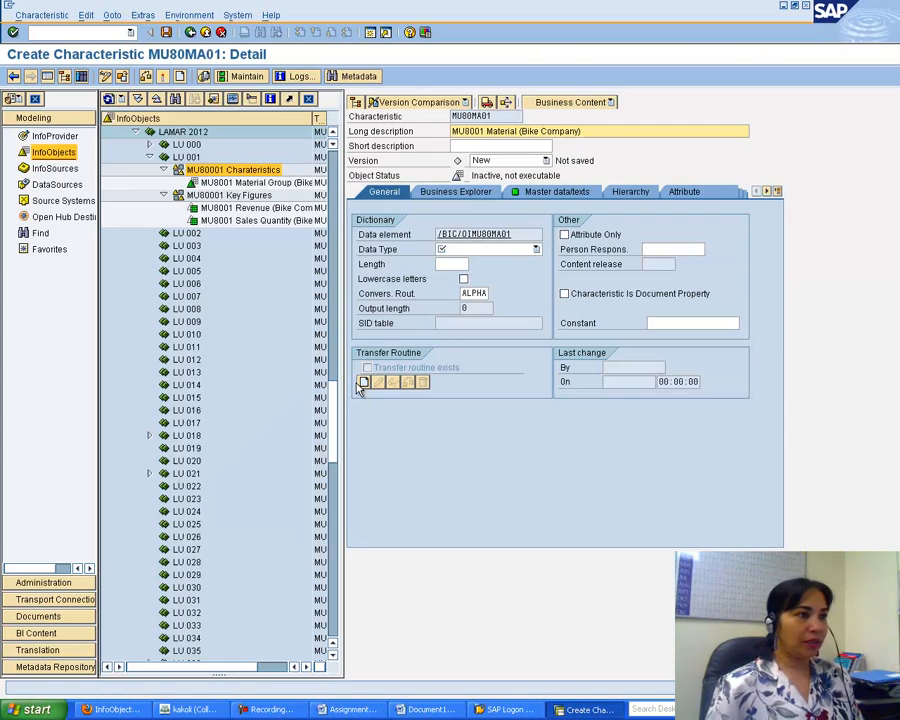
Set the data type of MU80MA01 to CHAR - Character String and its length to 18, and clear the conversion routine.
click(536, 249)
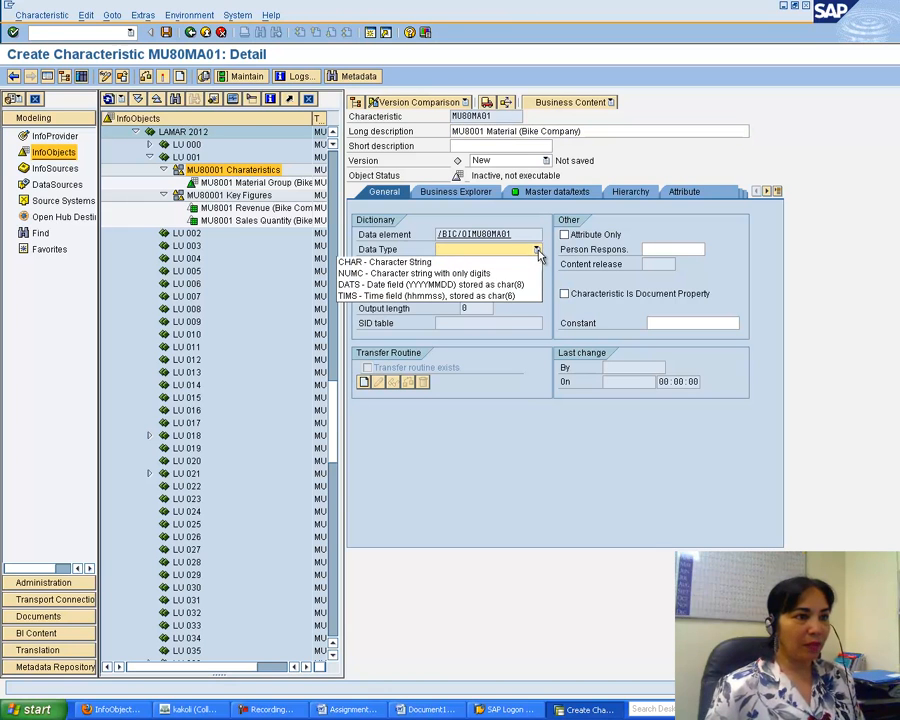
click(458, 262)
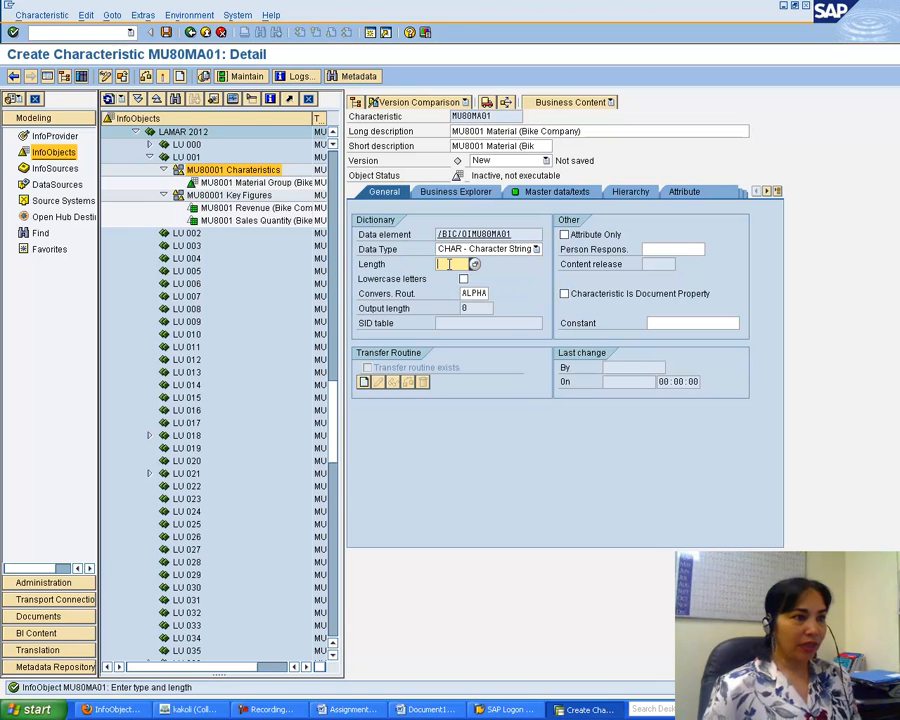
text(18)
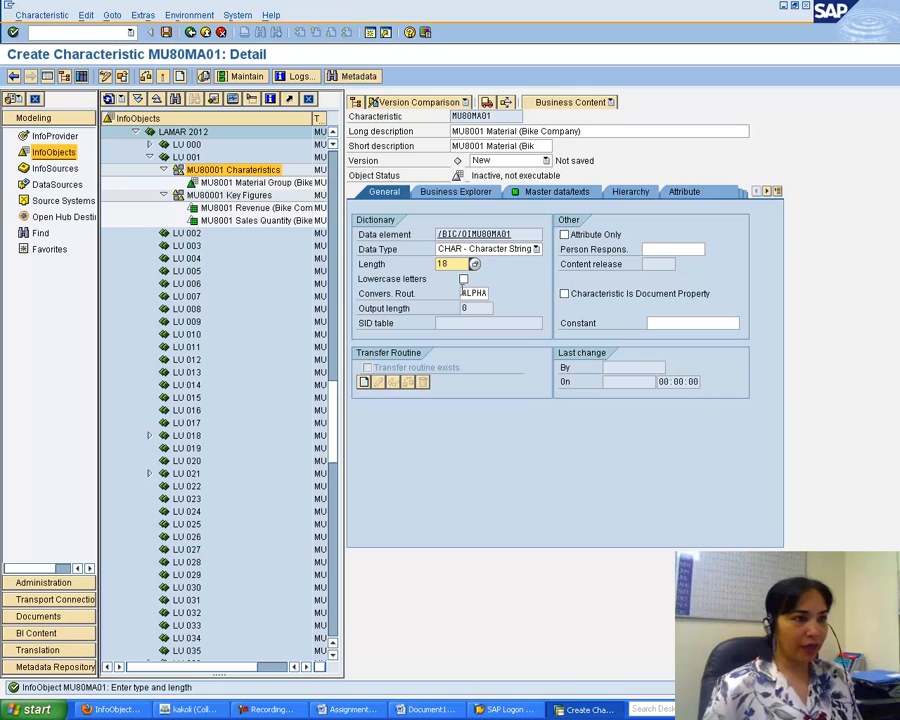
double_click(476, 293)
key(Delete)
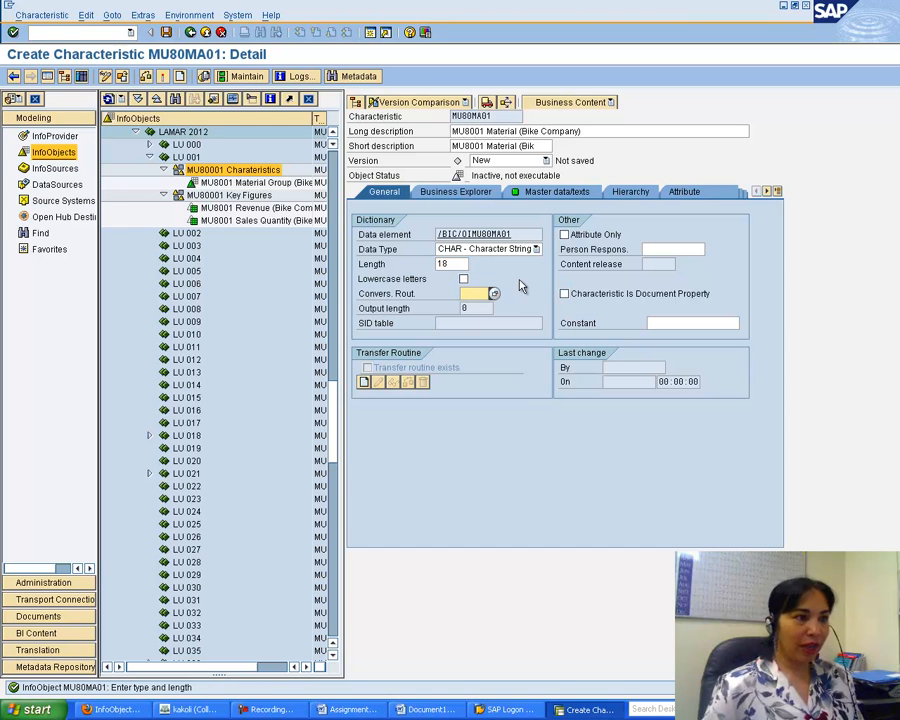
Try to edit the output length, check the Output Length instructions in Word, and apply the General entries in SAP.
click(478, 308)
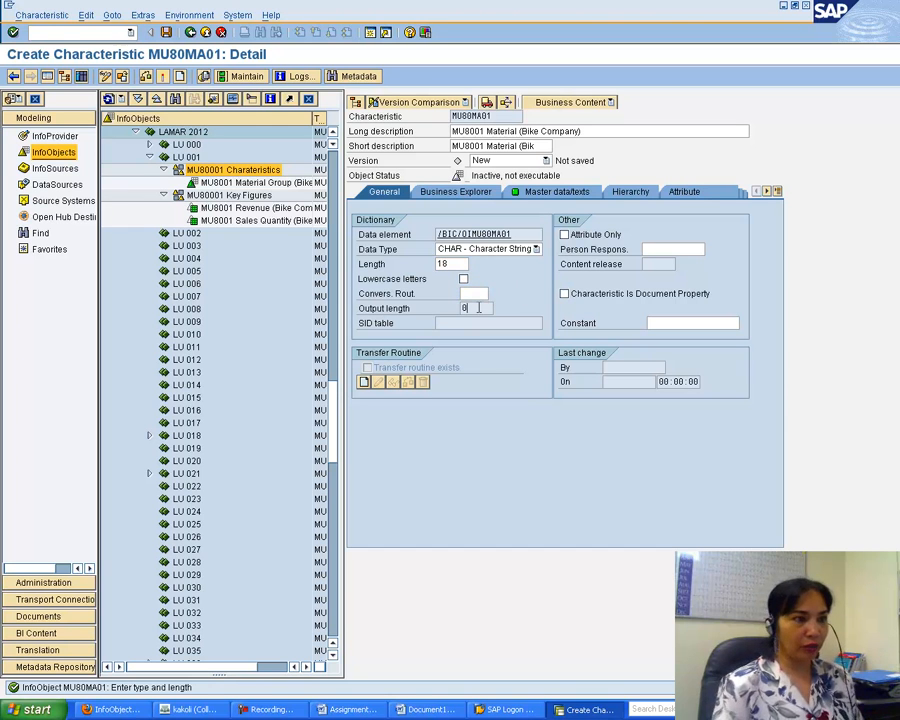
click(356, 709)
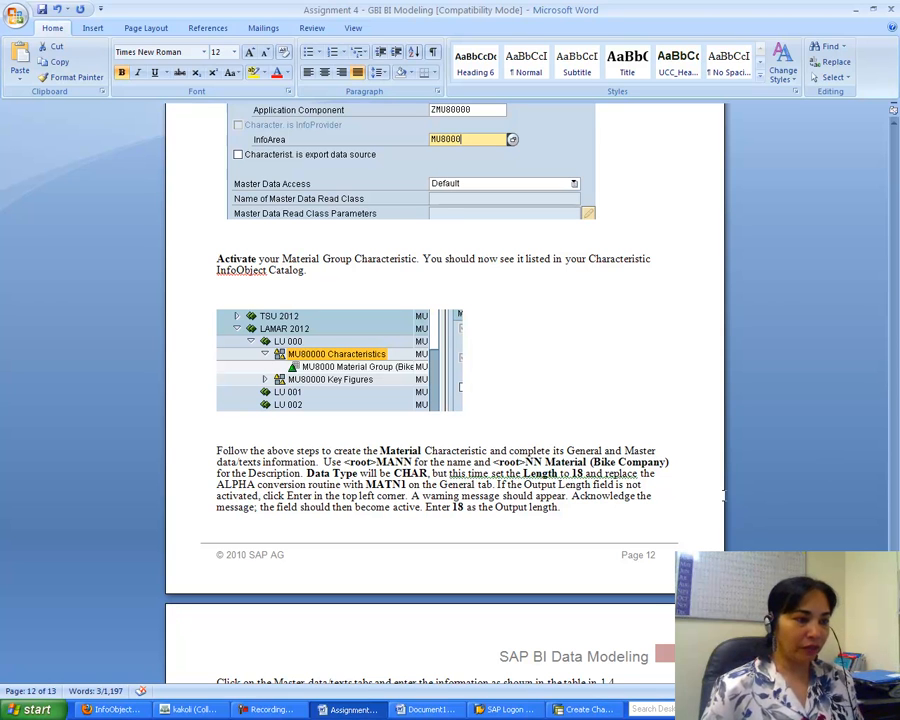
click(588, 709)
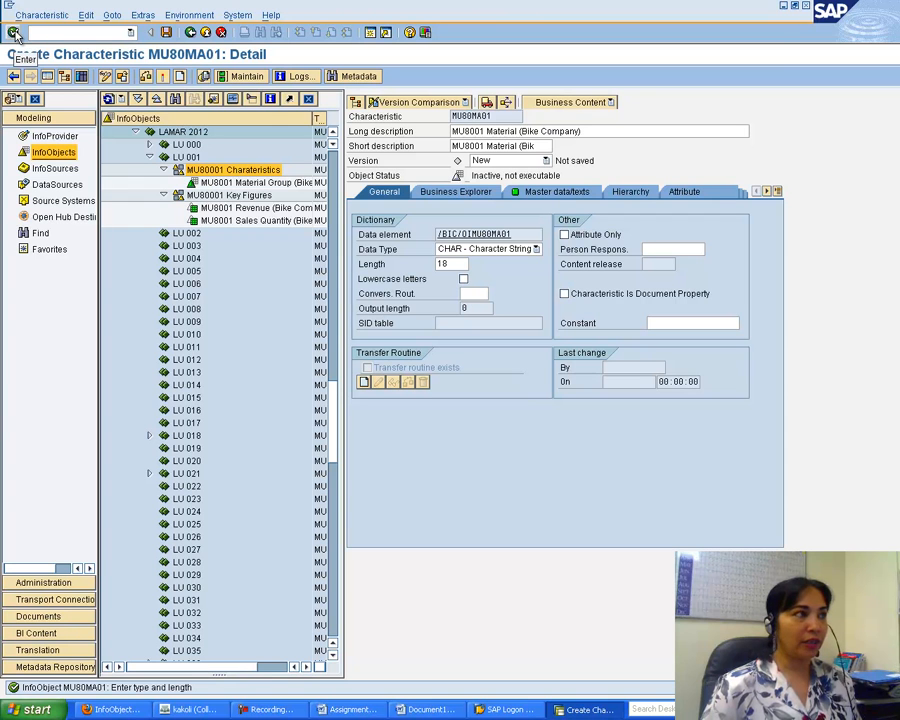
click(14, 33)
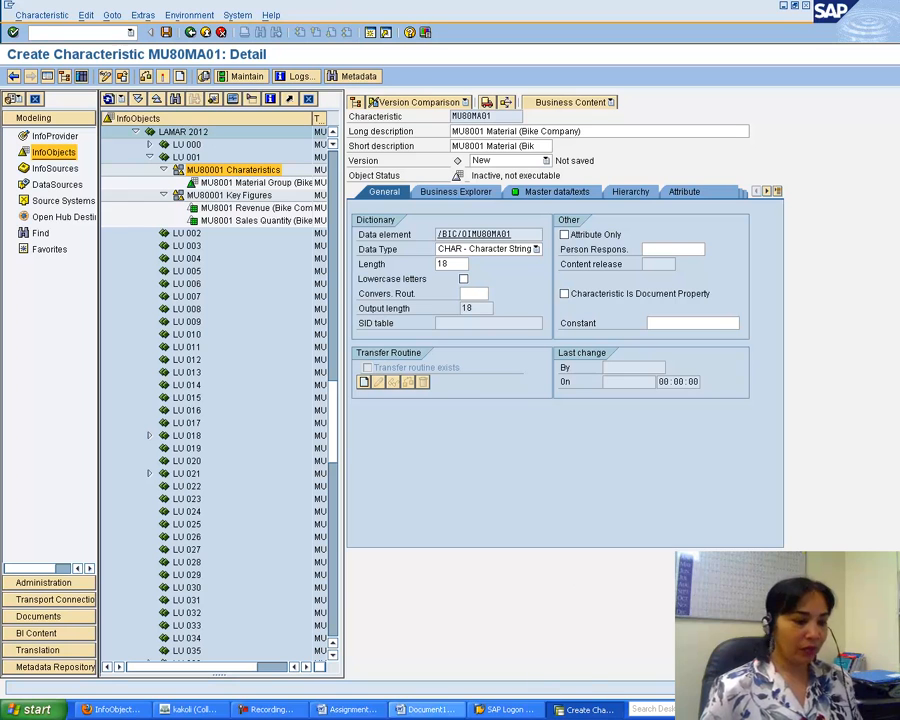
Reread the Material characteristic instructions in Word, set the conversion routine of MU80MA01 to MATN1 in SAP, and glance at the available routines.
click(352, 710)
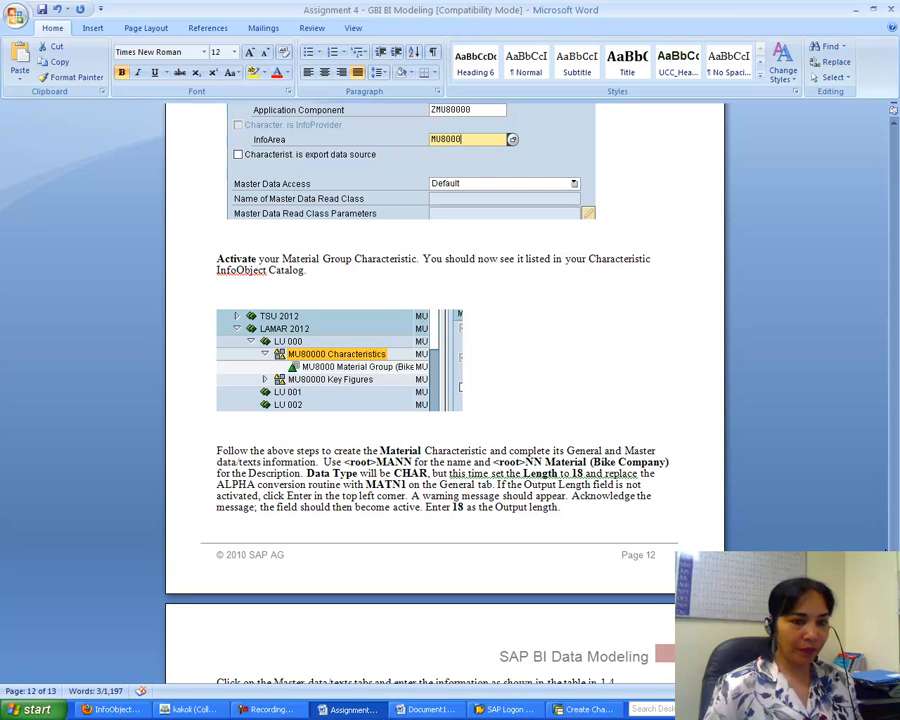
scroll(445, 400, down, 2)
scroll(445, 400, down, 1)
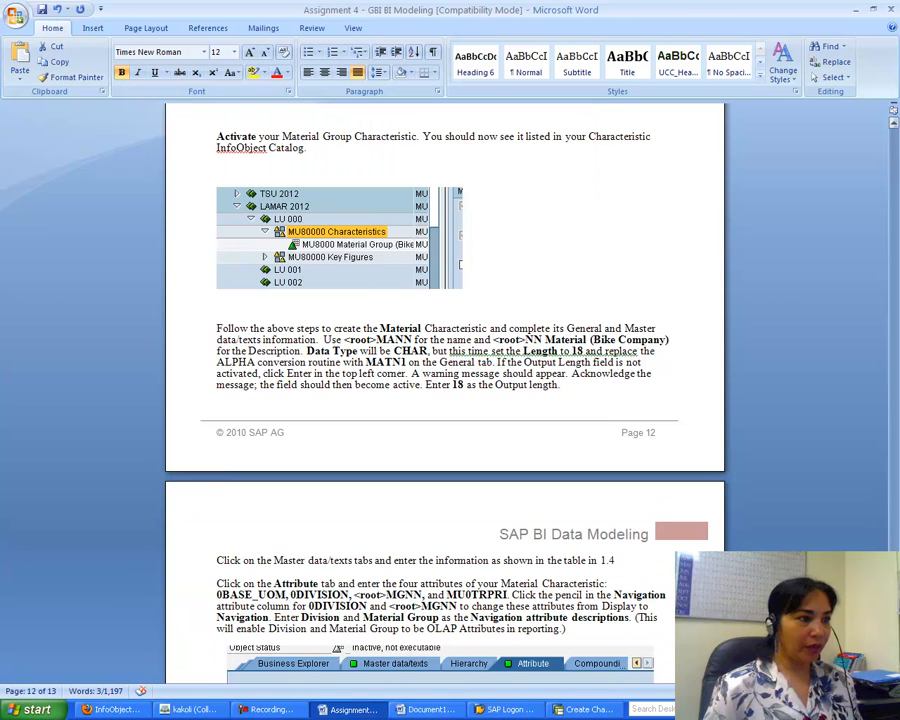
scroll(445, 400, down, 1)
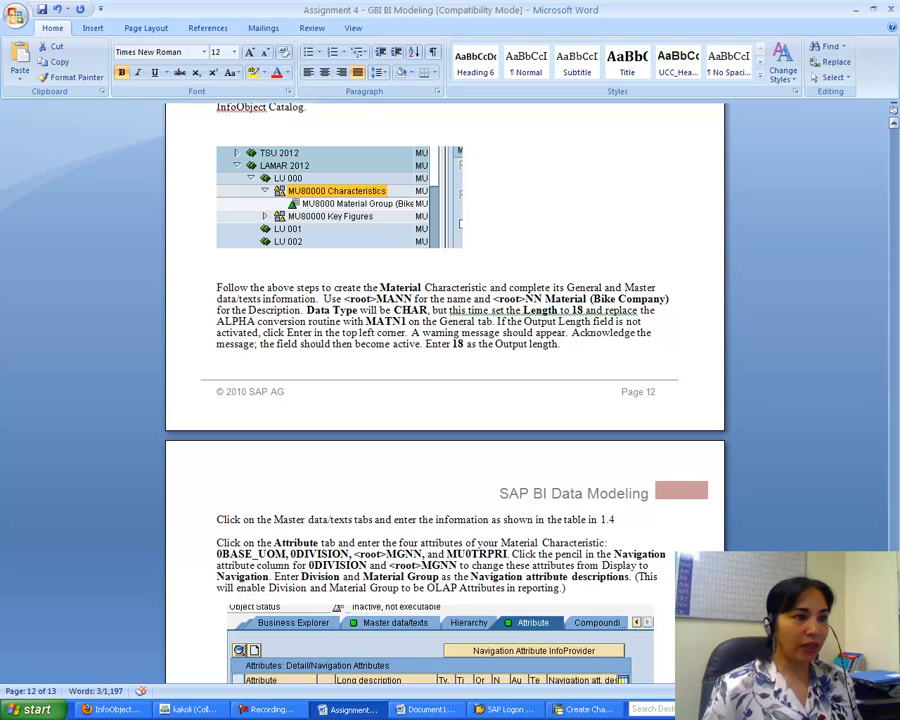
scroll(445, 400, down, 1)
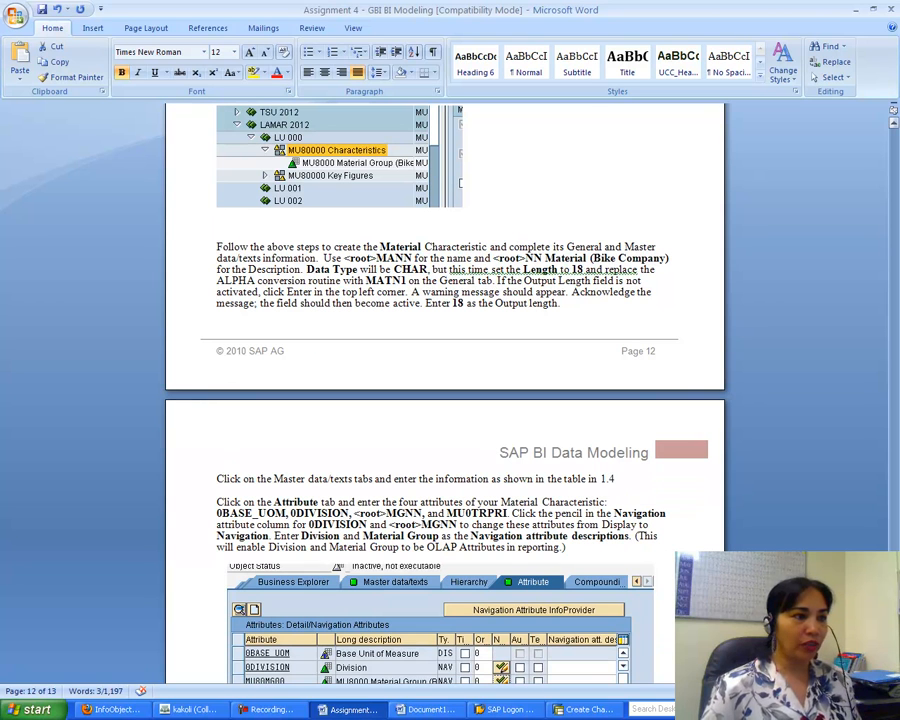
click(590, 712)
click(472, 293)
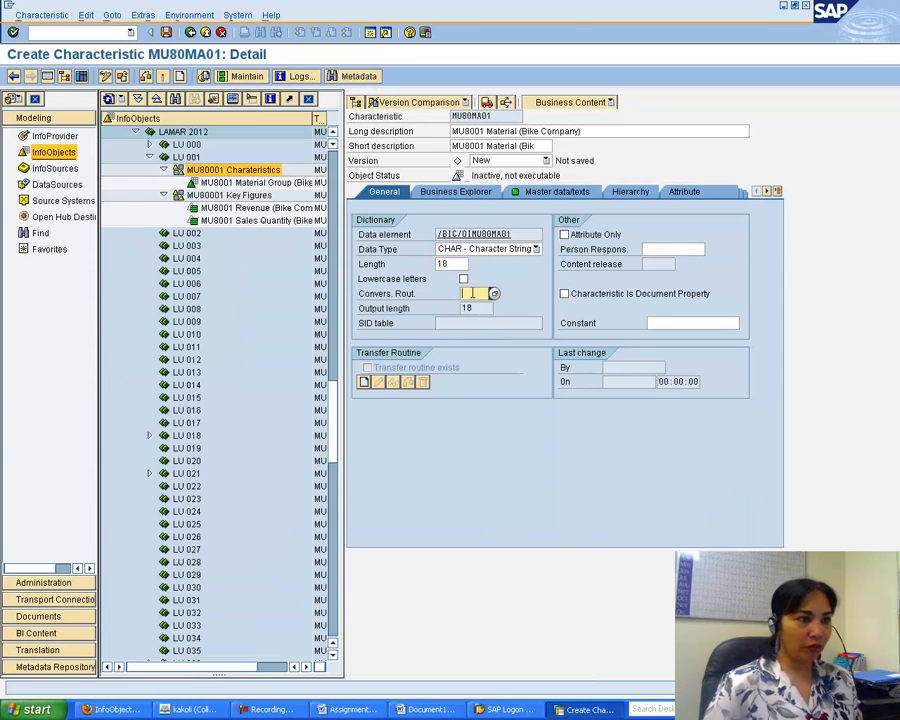
text(MATN)
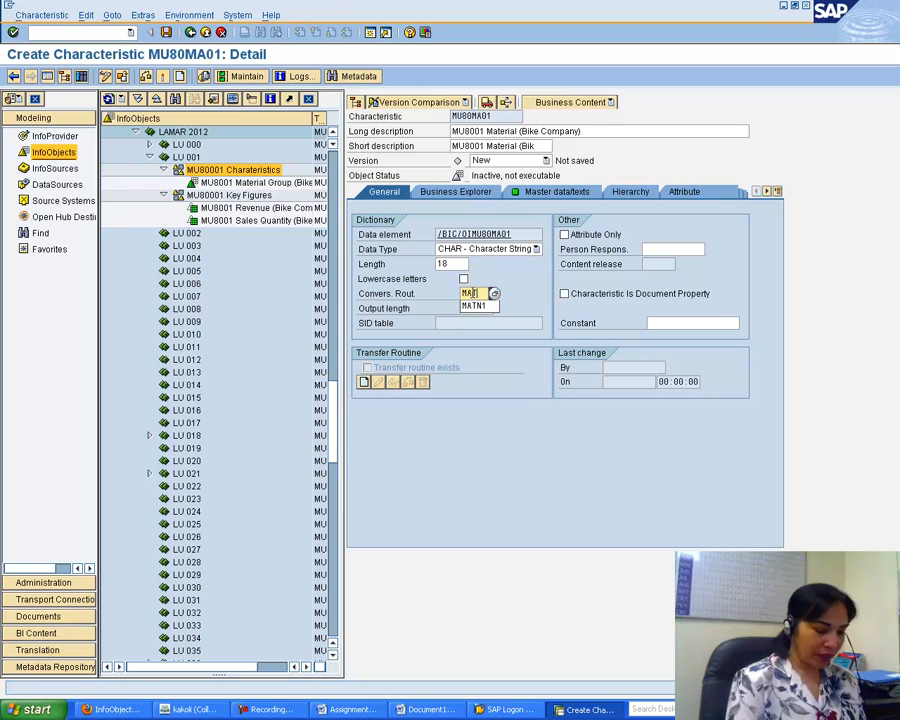
text(1)
key(Return)
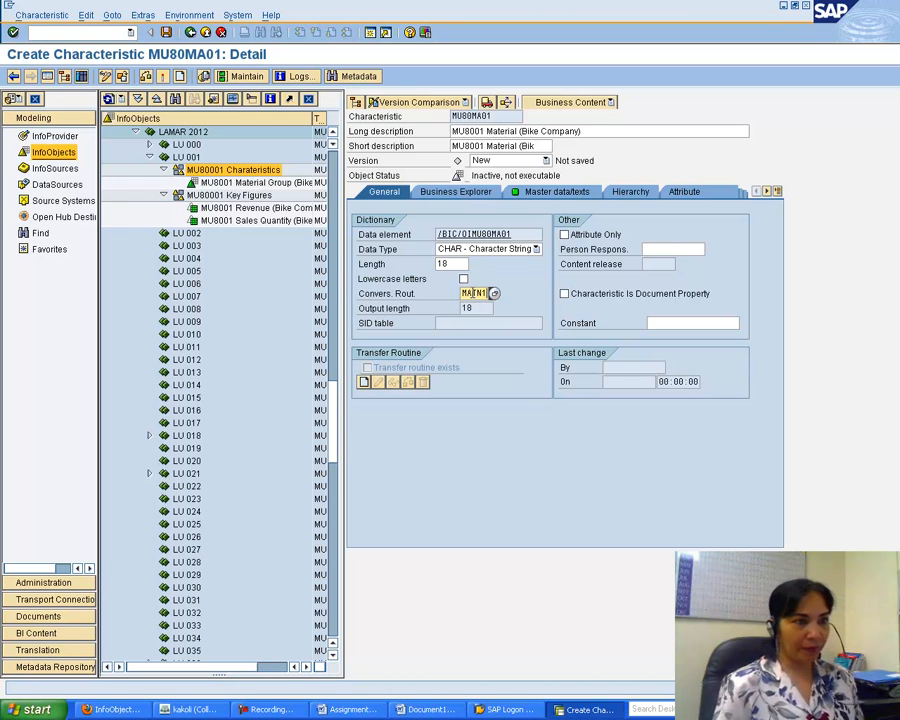
click(494, 294)
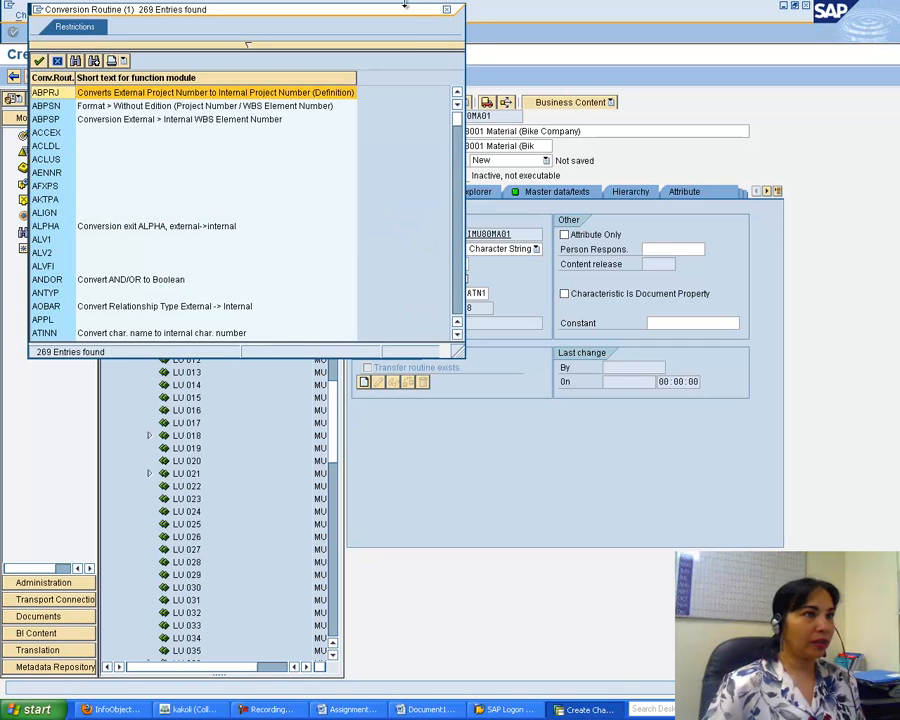
click(445, 14)
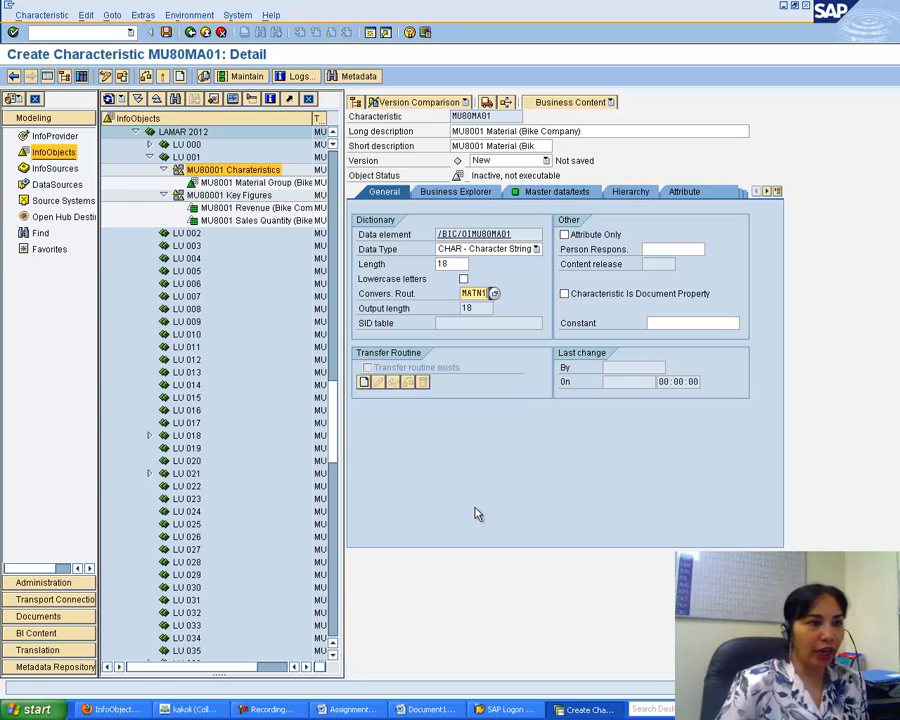
Read the instructions following the General settings in Word, and open the Master data/texts settings of MU80MA01 in SAP.
click(350, 709)
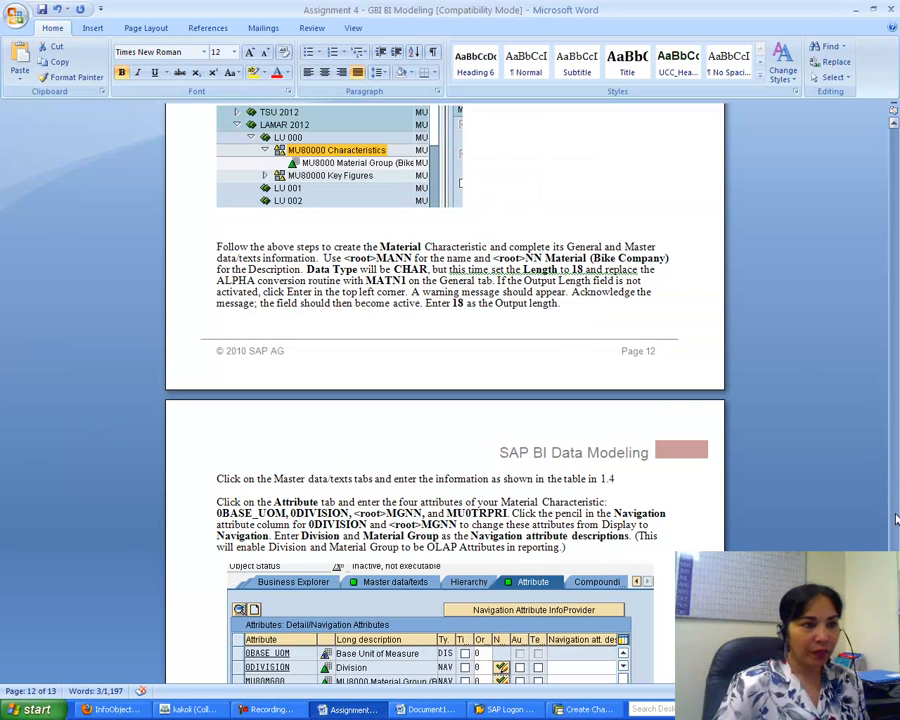
scroll(445, 400, down, 4)
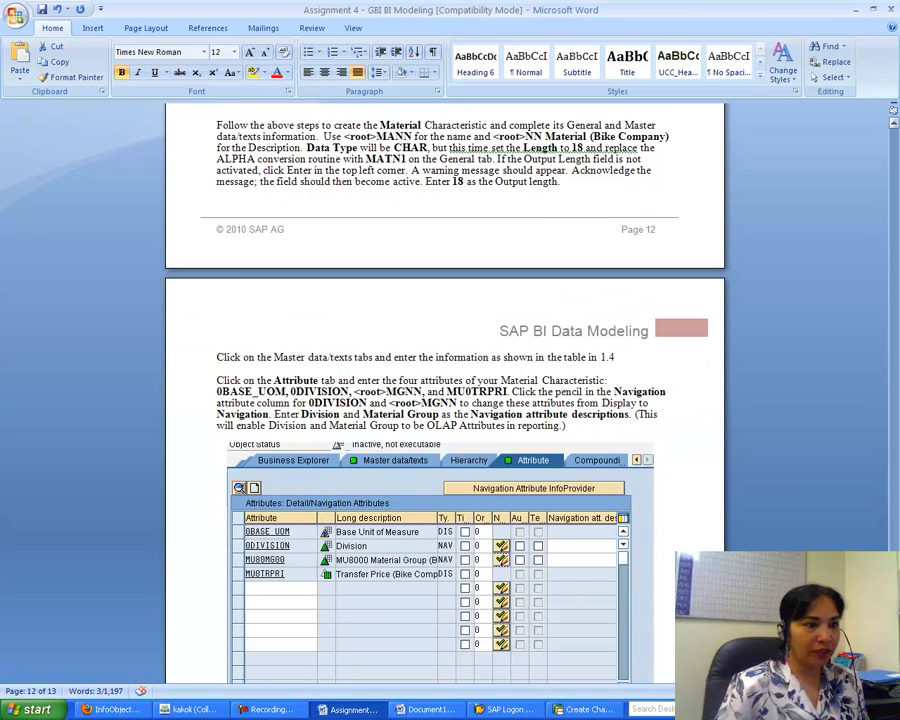
click(590, 709)
click(551, 194)
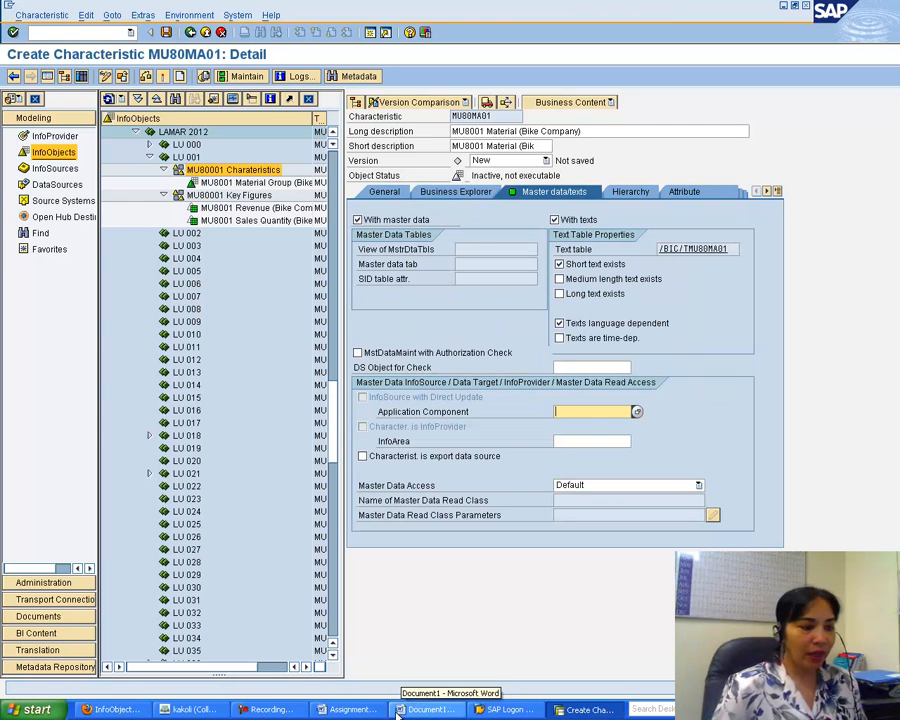
Look up the Master Data entries for the Material characteristic in the section 1.4 tables in Word.
click(352, 709)
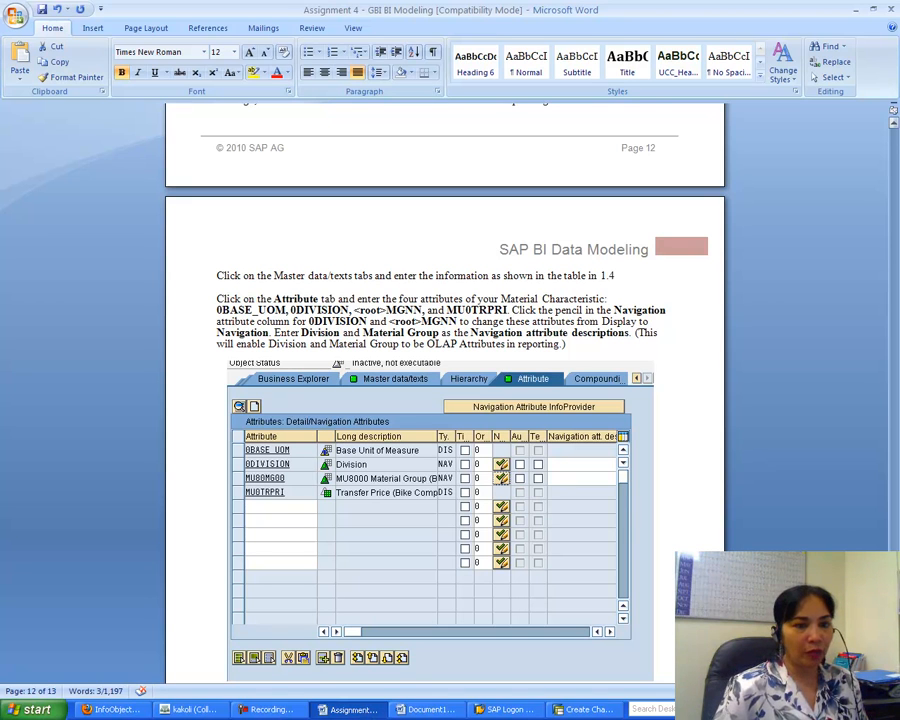
drag(893, 603, 893, 481)
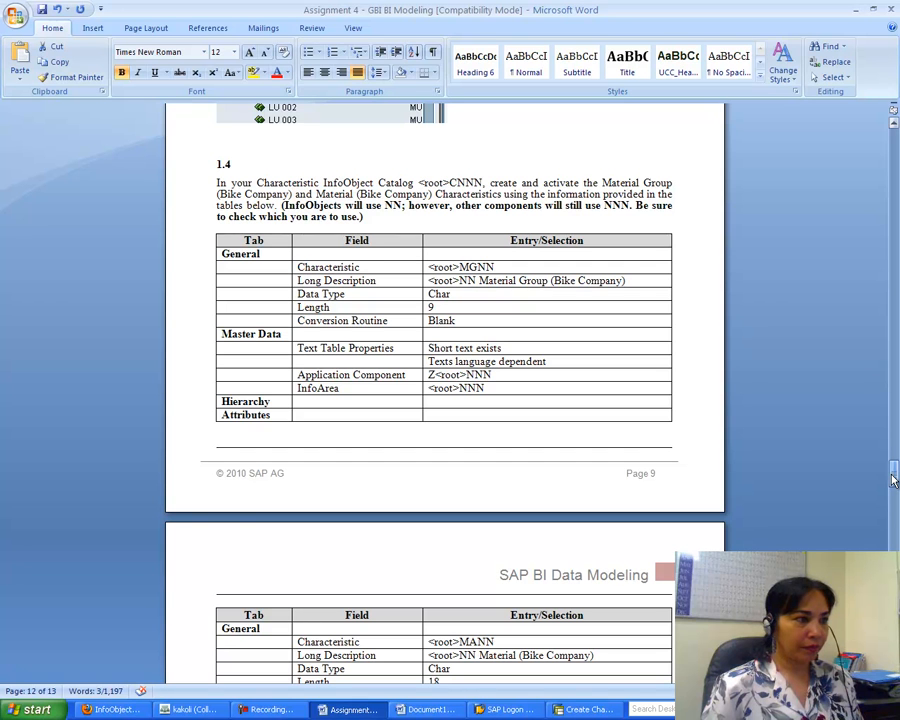
drag(893, 480, 893, 494)
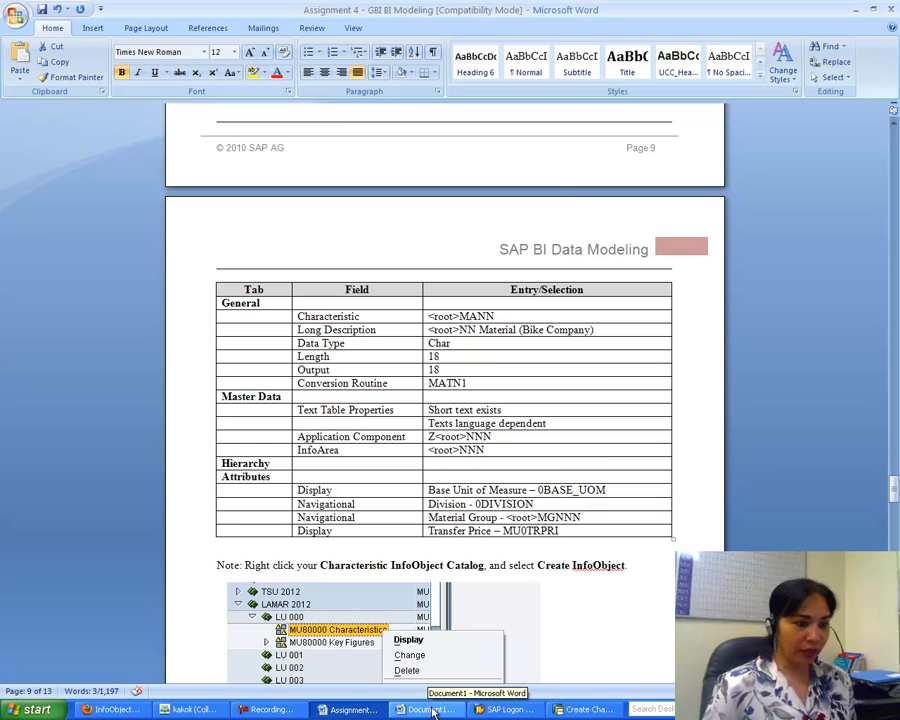
In SAP, set the application component to ZMU80001 and the InfoArea to MU80001, and open the attribute list of MU80MA01.
click(588, 709)
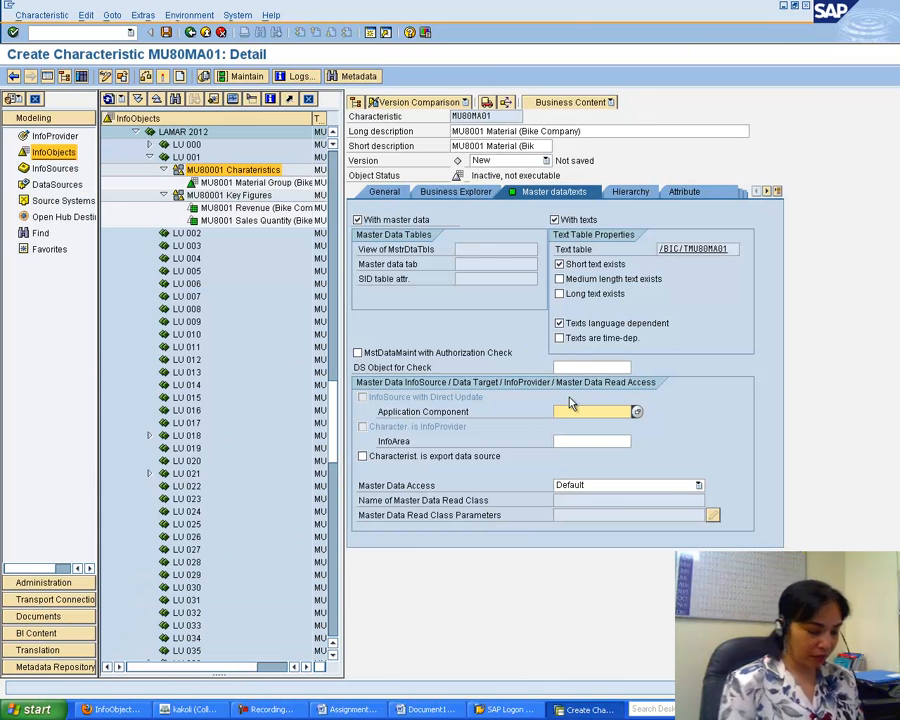
text(ZMU80)
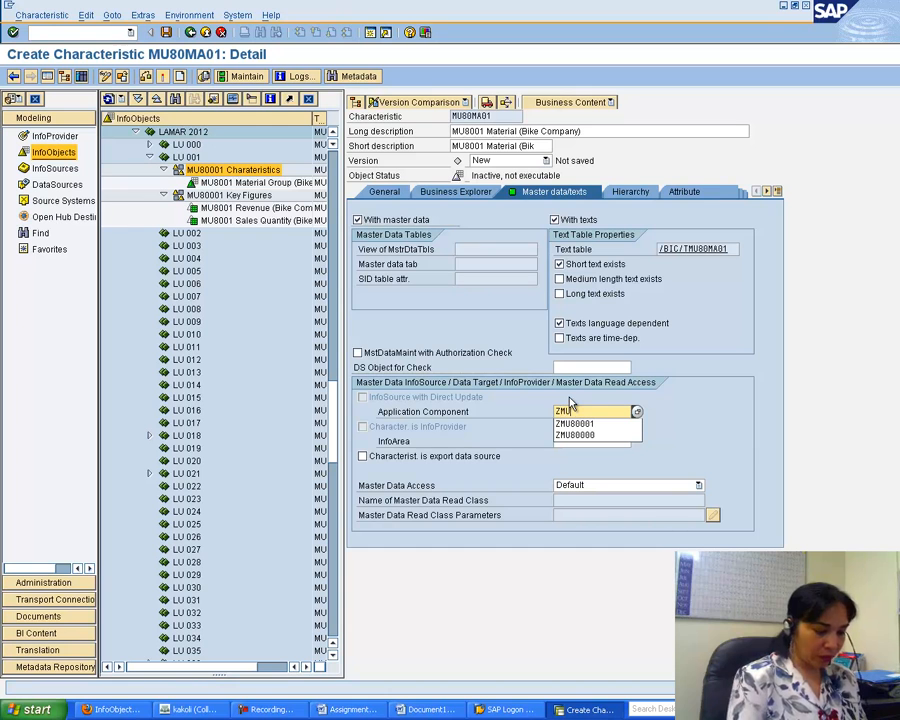
text(001)
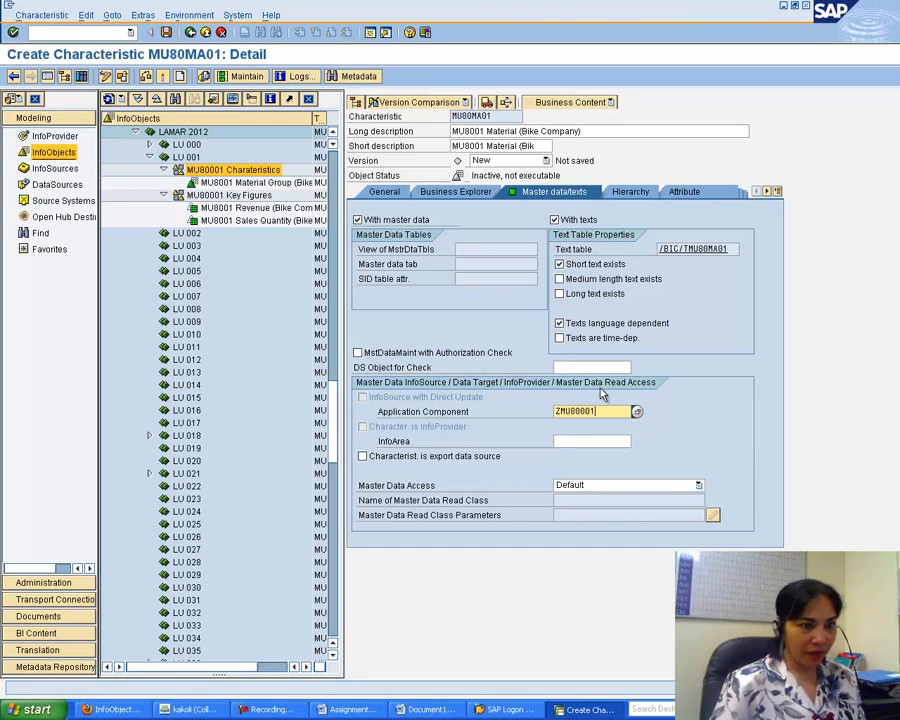
click(564, 441)
text(MU)
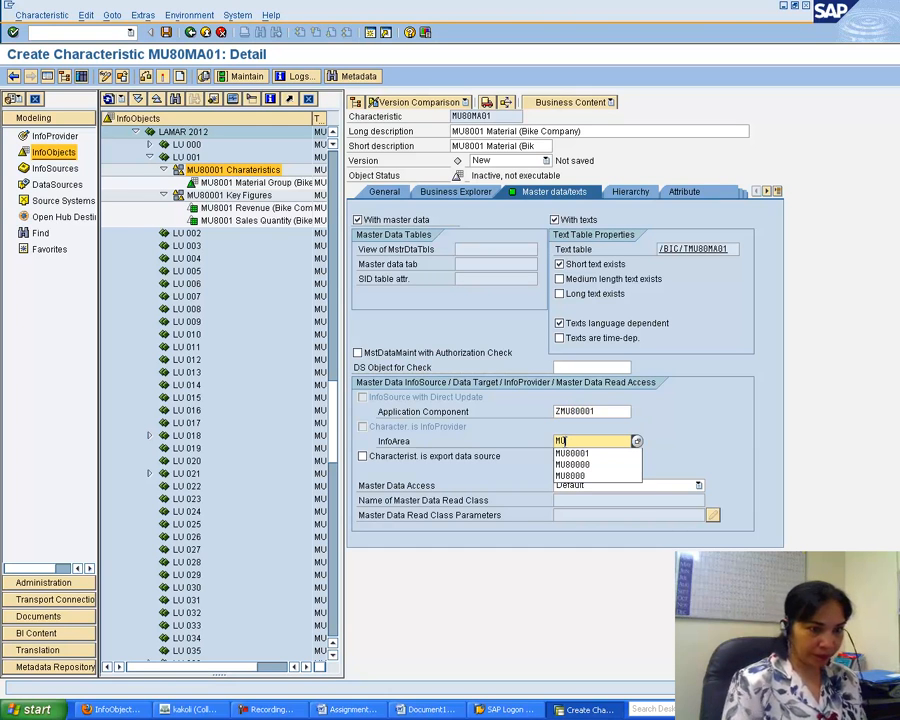
click(570, 455)
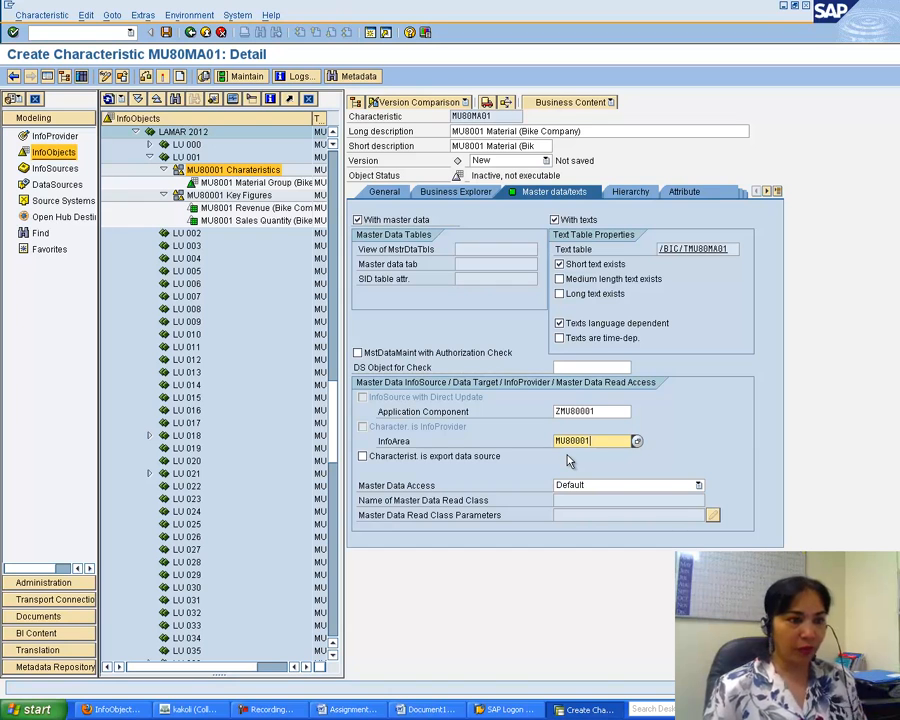
click(695, 194)
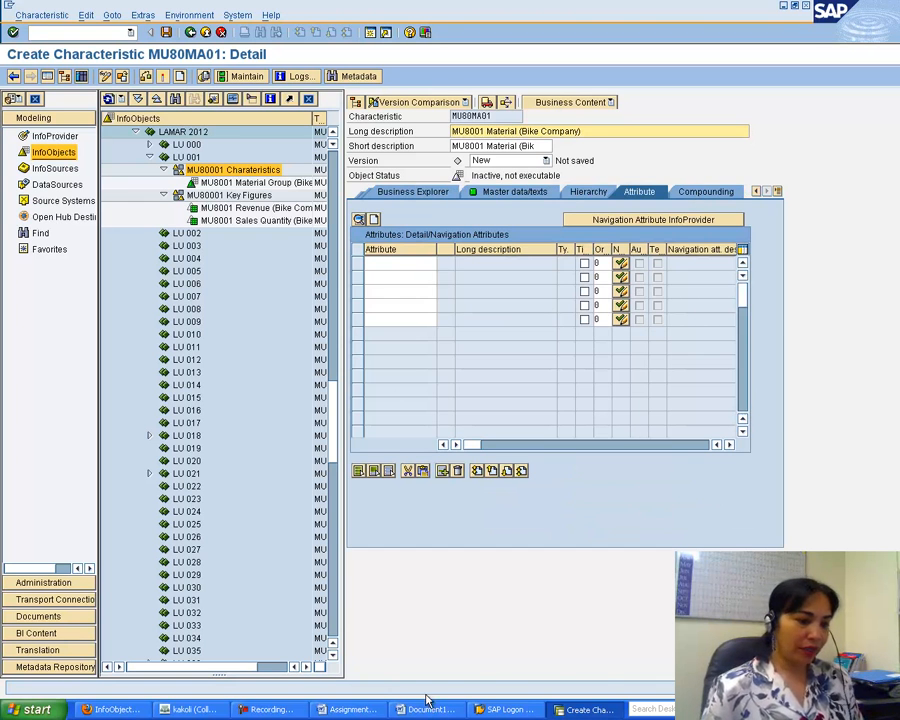
Read the Attribute instructions for the Material characteristic in the Assignment 4 Word document, closing the QuickCam window.
click(344, 710)
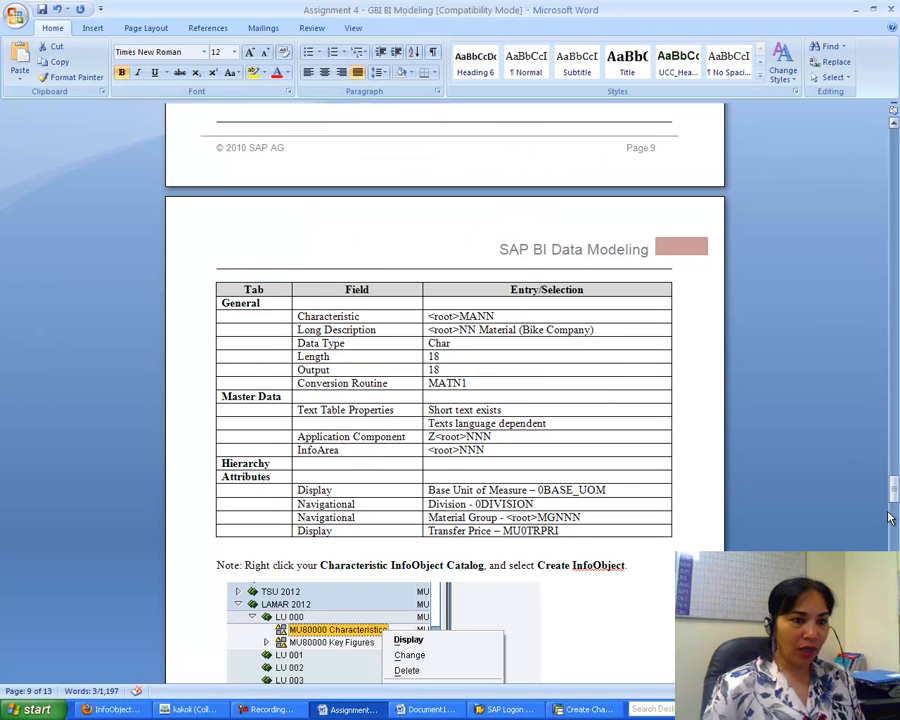
drag(895, 490, 895, 497)
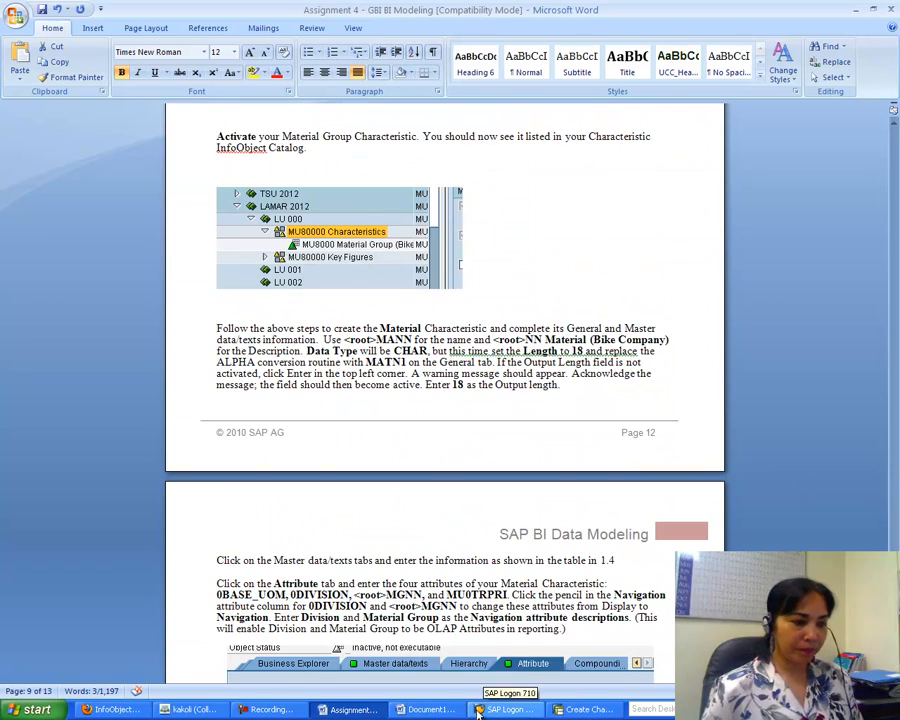
click(266, 709)
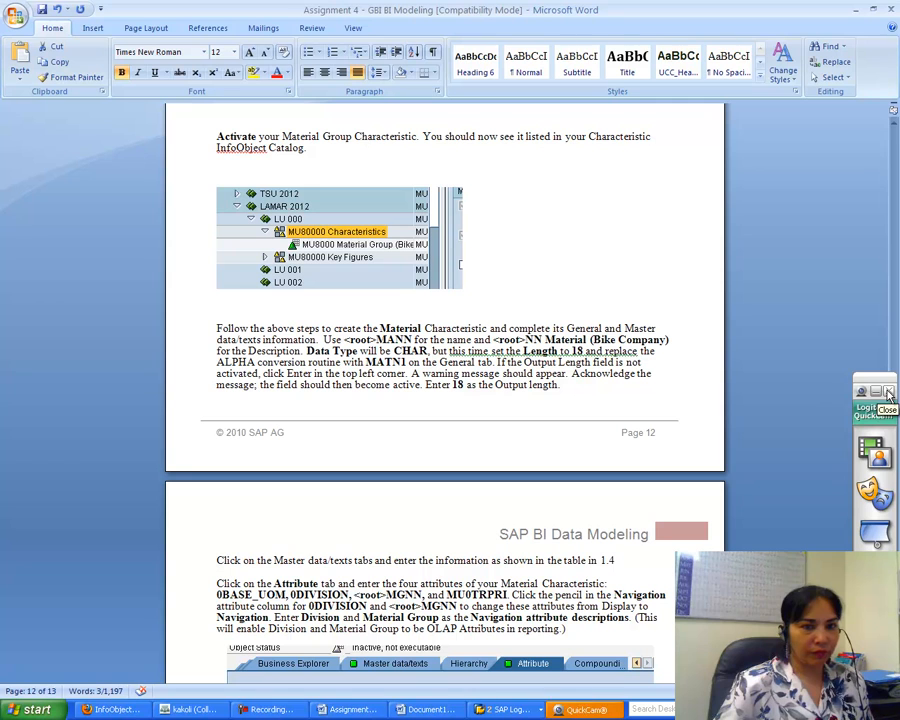
click(888, 393)
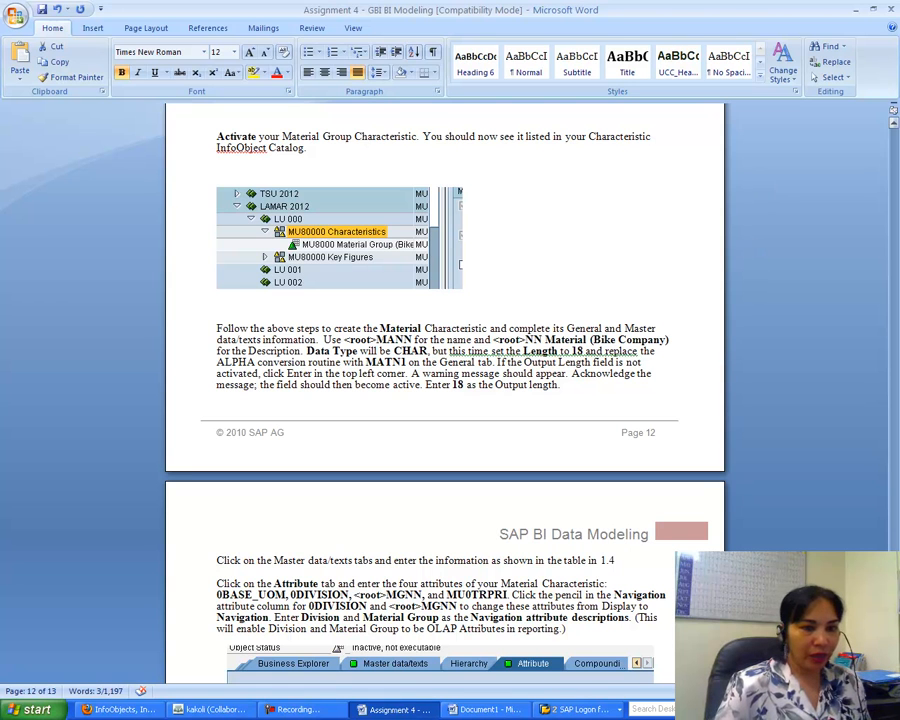
scroll(445, 390, down, 4)
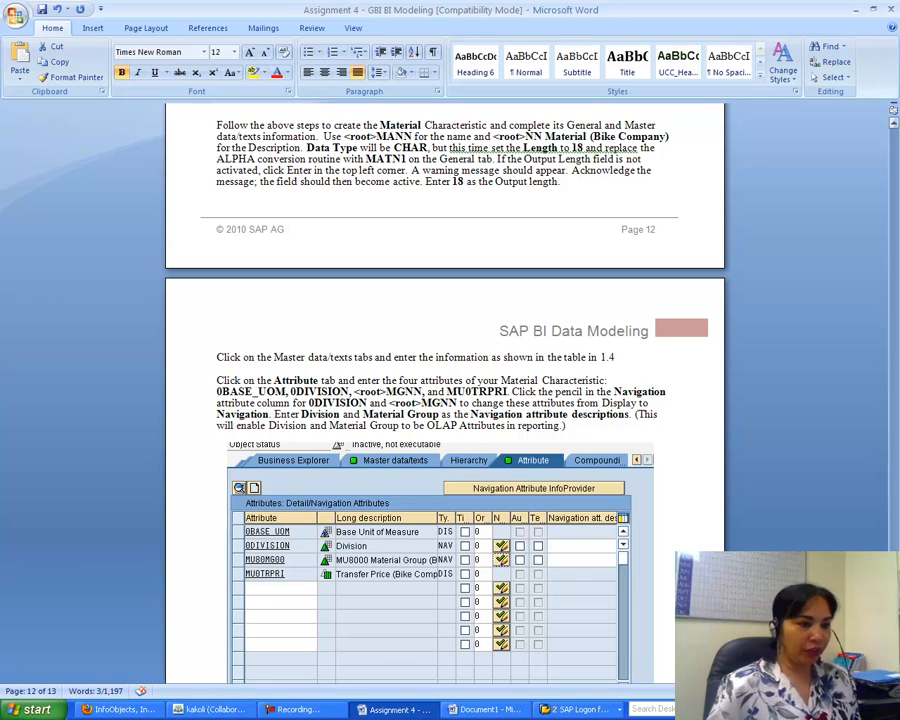
Return to SAP and enter 0BASE_UOM as the first attribute of MU80MA01.
click(570, 709)
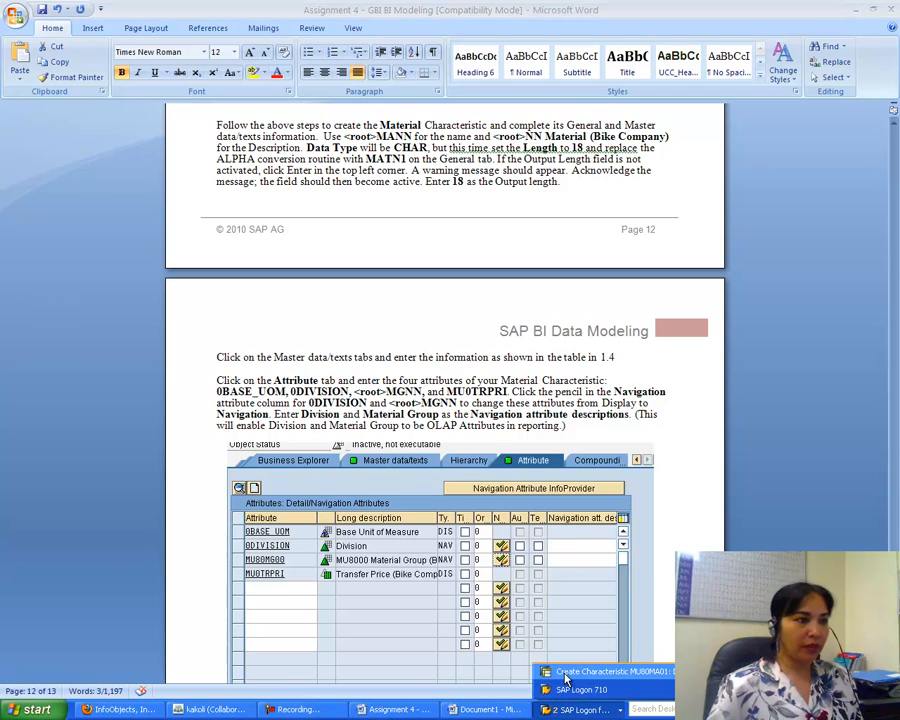
click(572, 666)
click(381, 261)
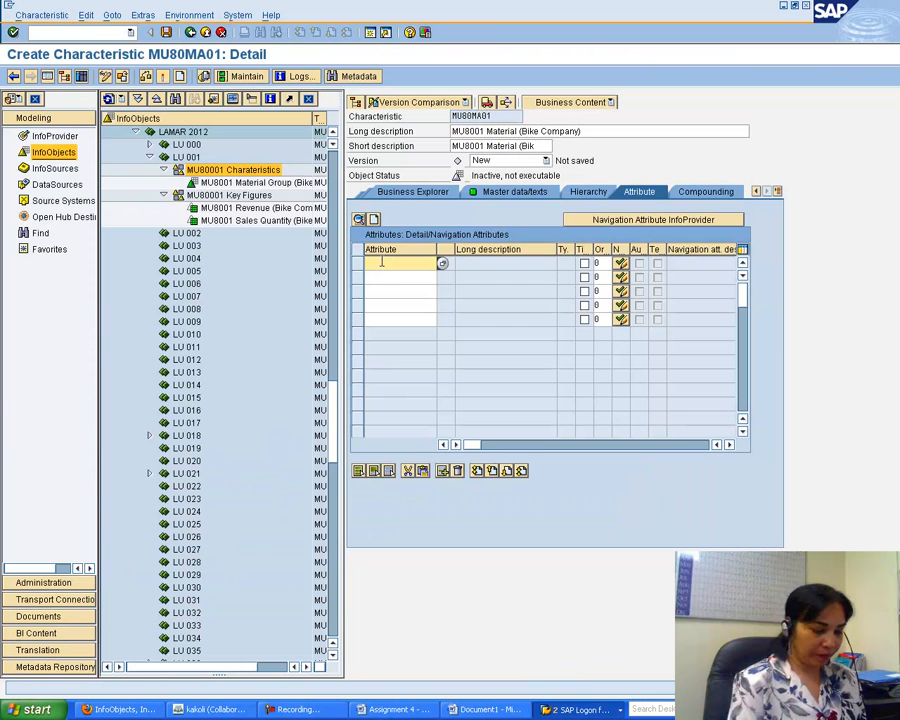
text(0)
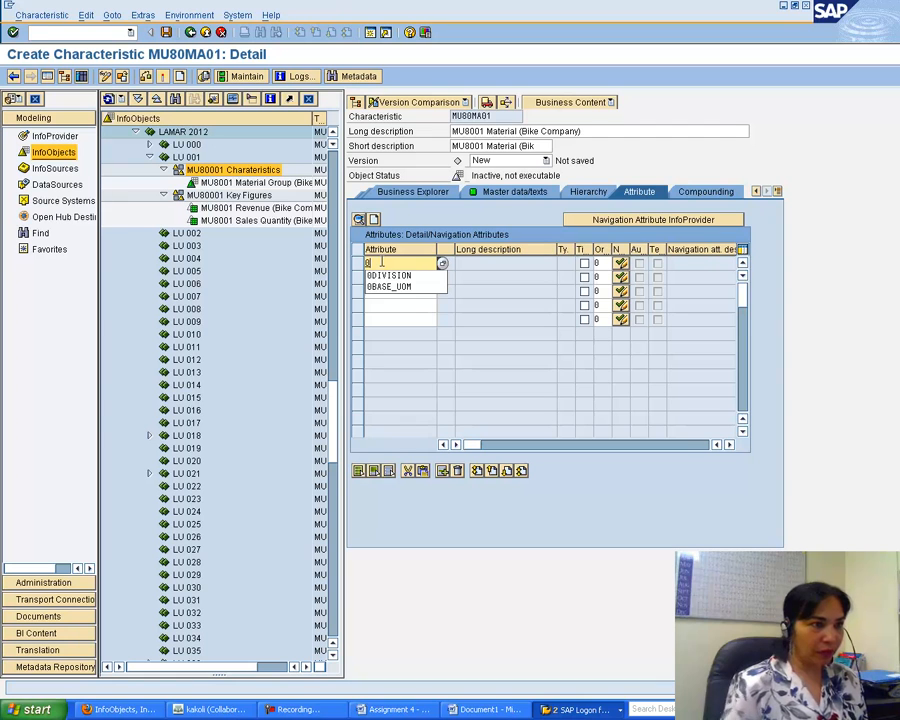
click(385, 286)
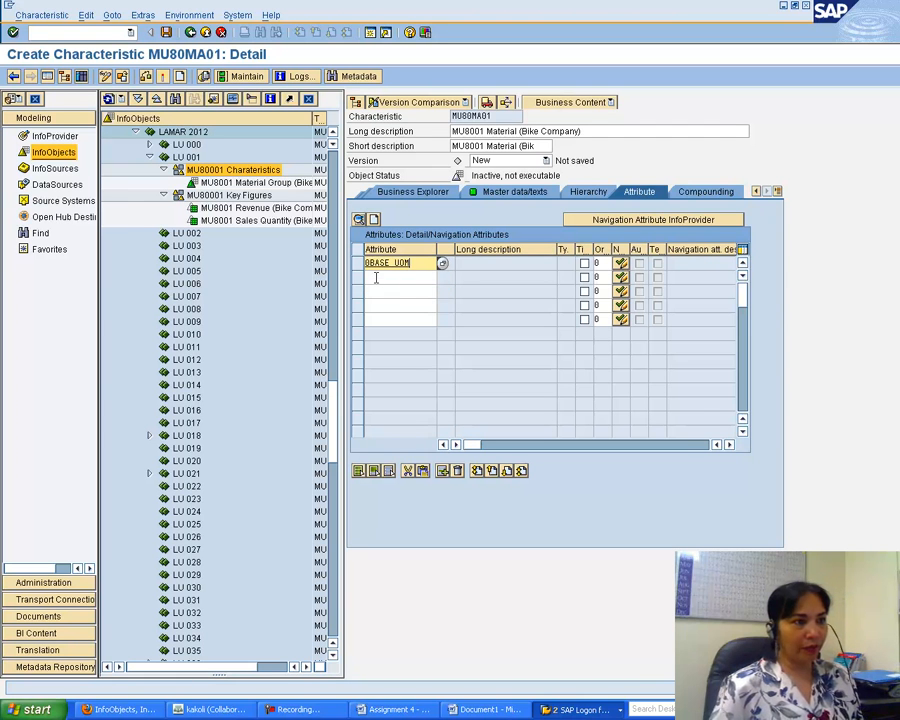
Check the attribute names in the Word instructions, and enter 0DIVISION as the second attribute in SAP.
click(376, 277)
click(396, 710)
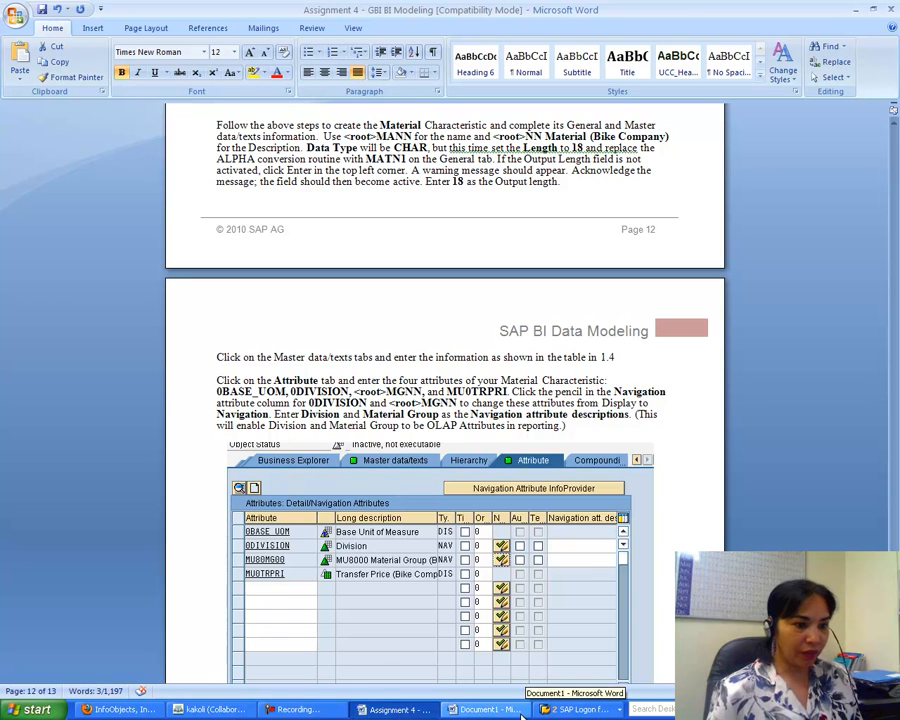
click(568, 710)
click(560, 668)
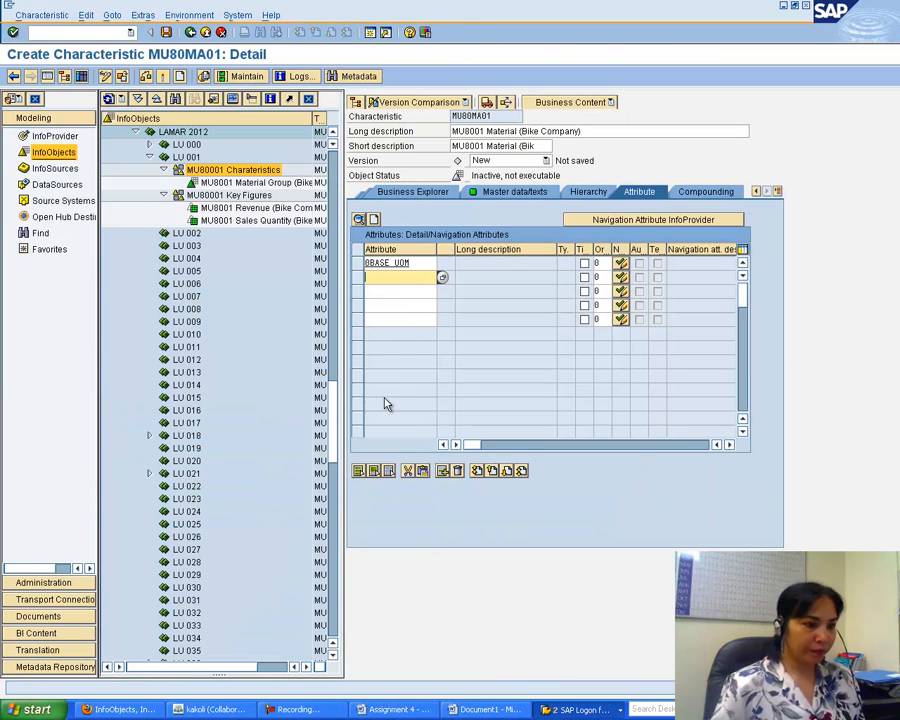
text(0)
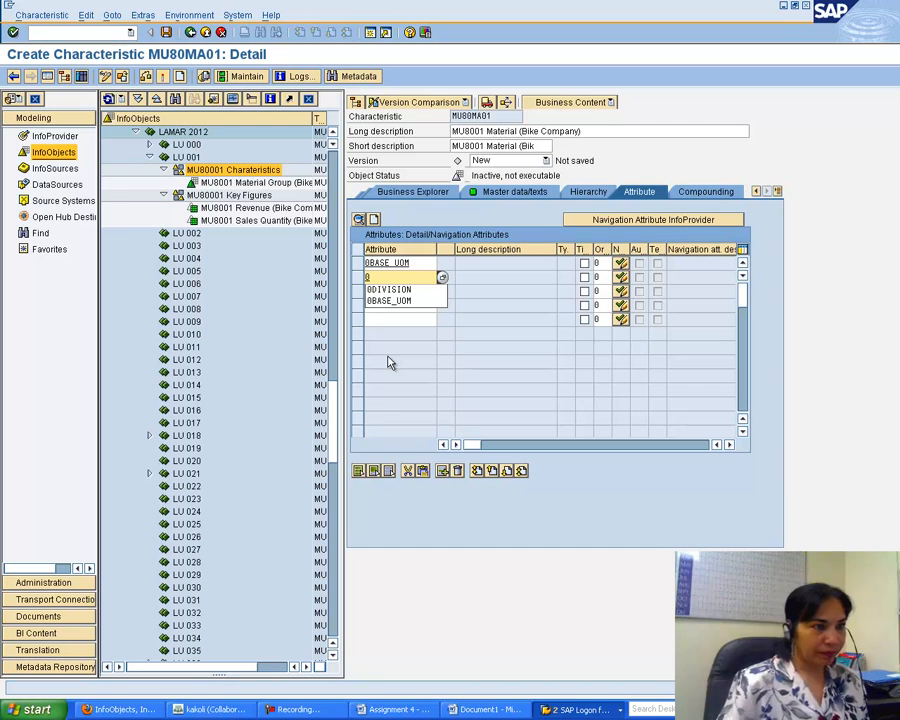
click(410, 290)
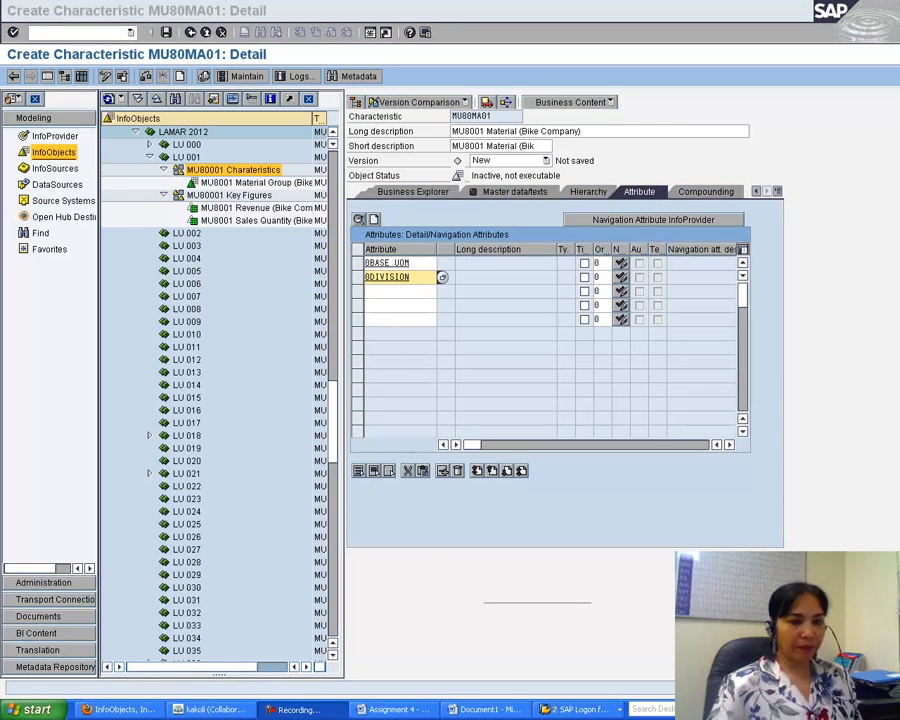
Close the QuickCam window, recheck the attribute list in Word, and enter MU80MG01 as the third attribute in SAP.
click(330, 709)
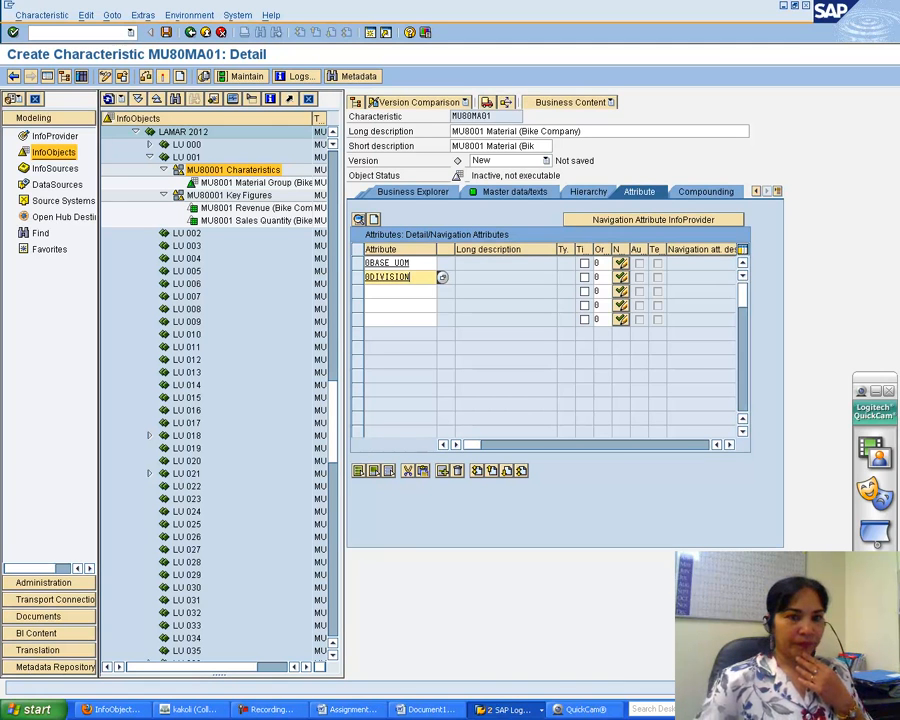
click(889, 391)
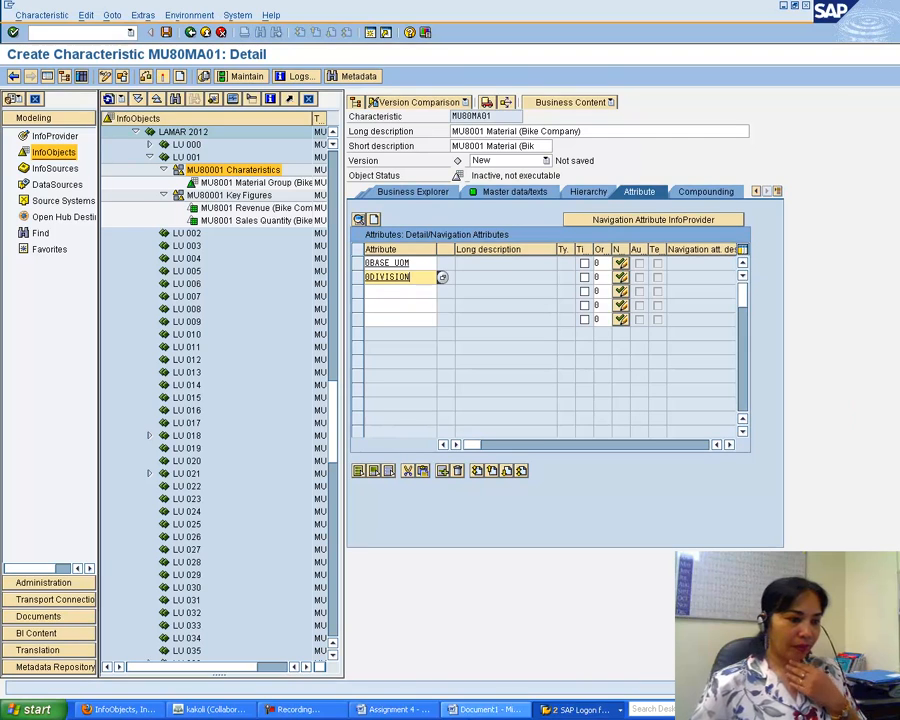
click(397, 709)
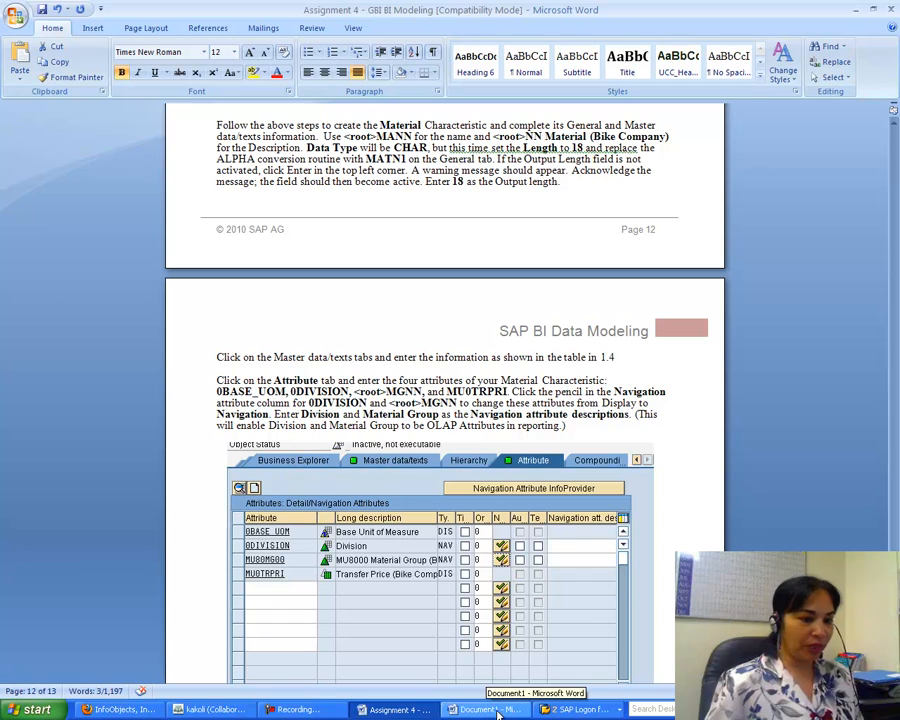
click(578, 709)
click(560, 668)
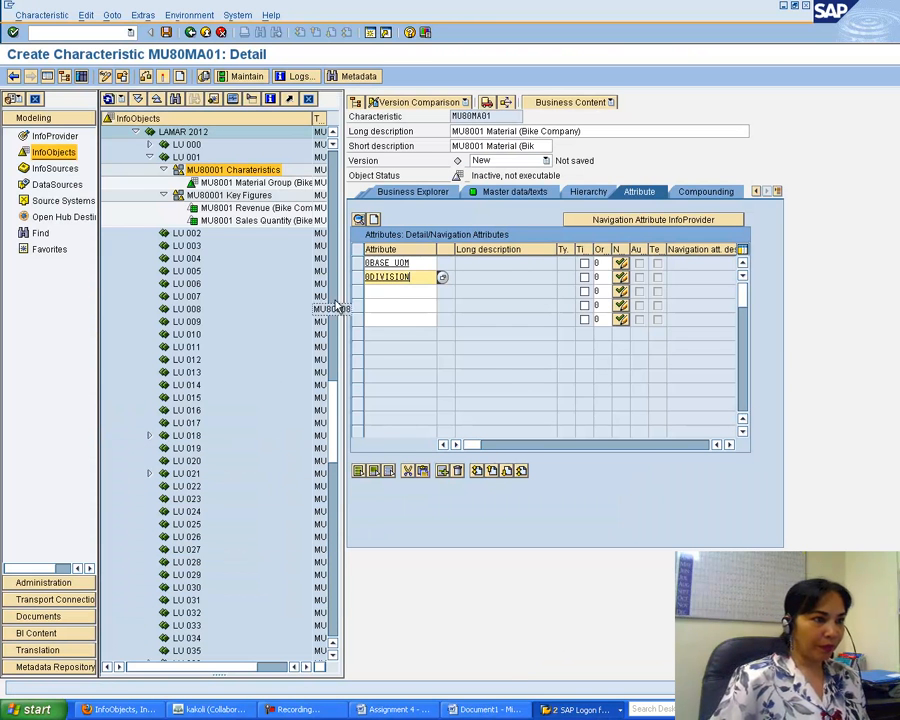
click(382, 292)
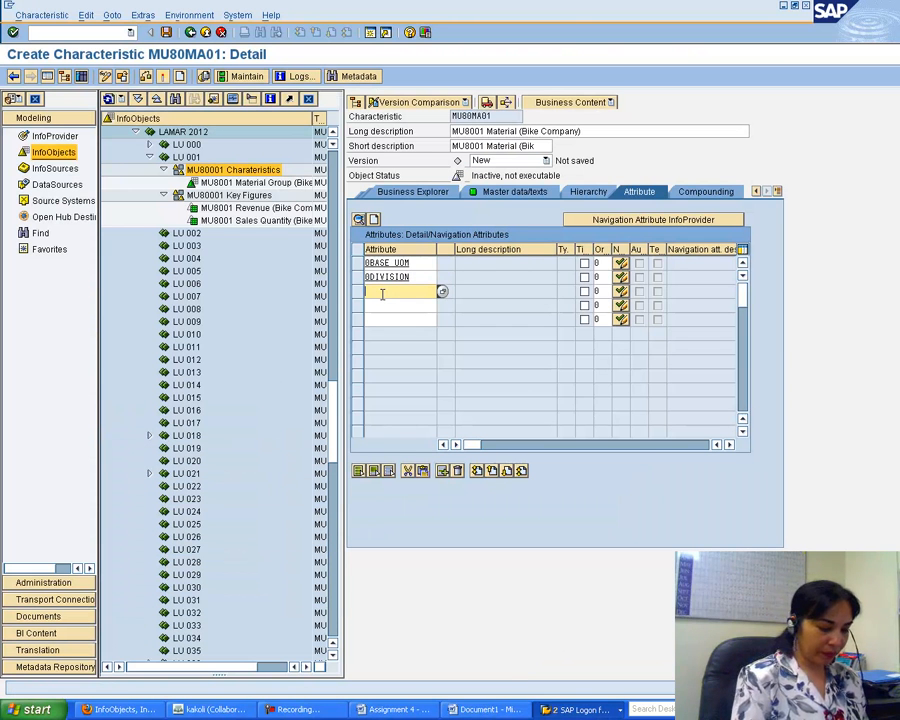
text(MU80)
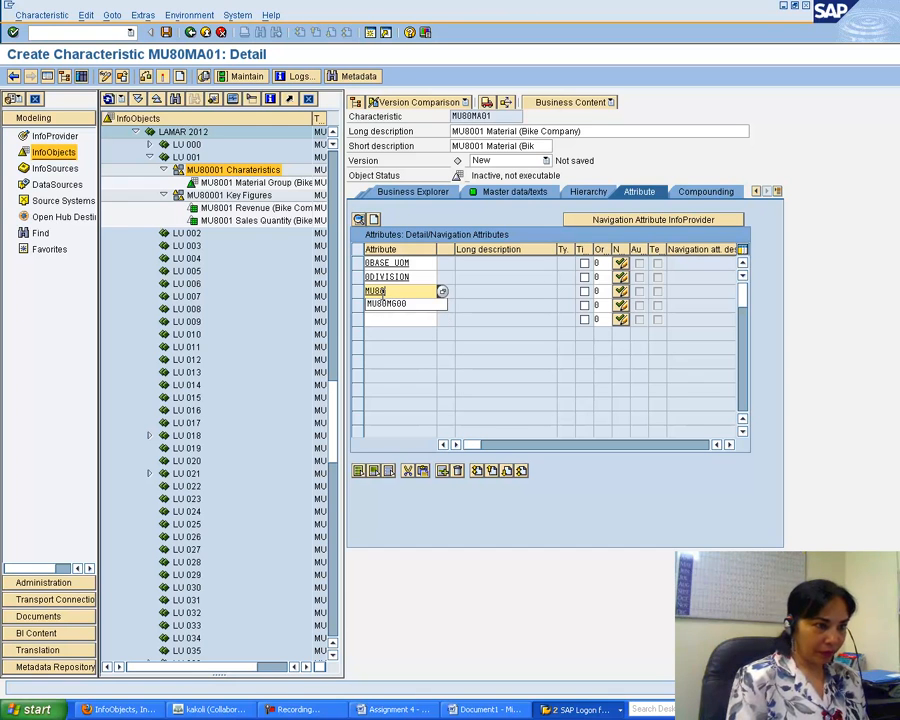
text(MG01)
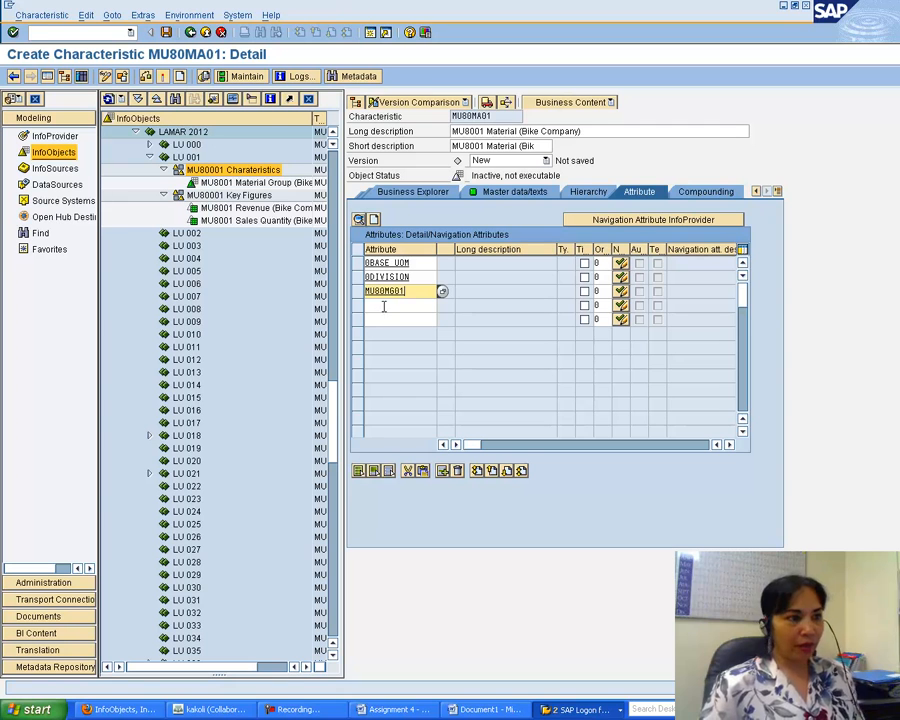
Look up the last attribute in the Word instructions and enter MU0TRPRI in the fourth attribute row in SAP.
click(382, 305)
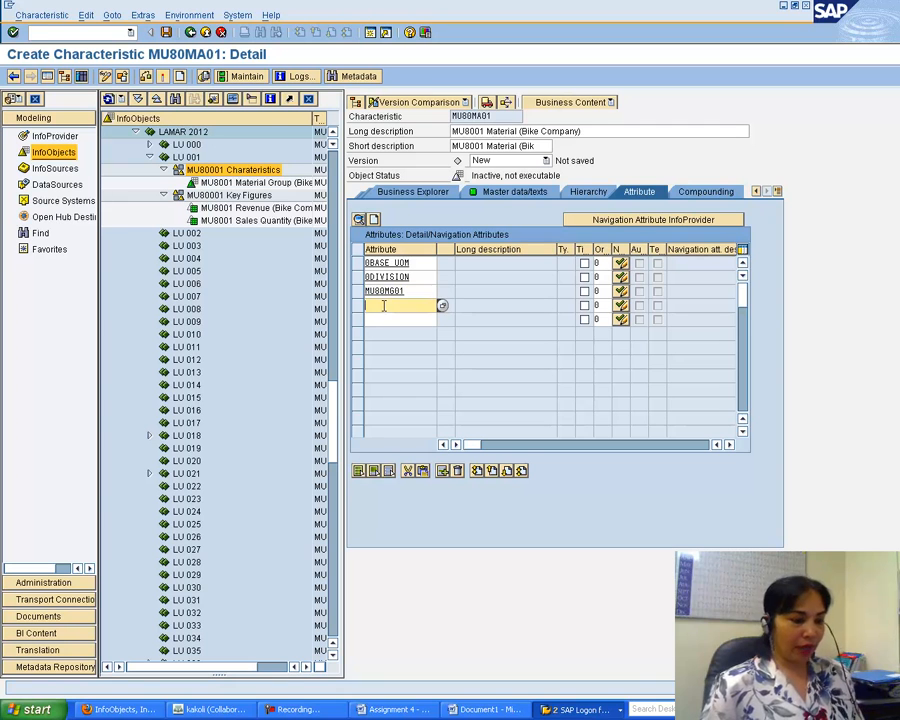
click(398, 709)
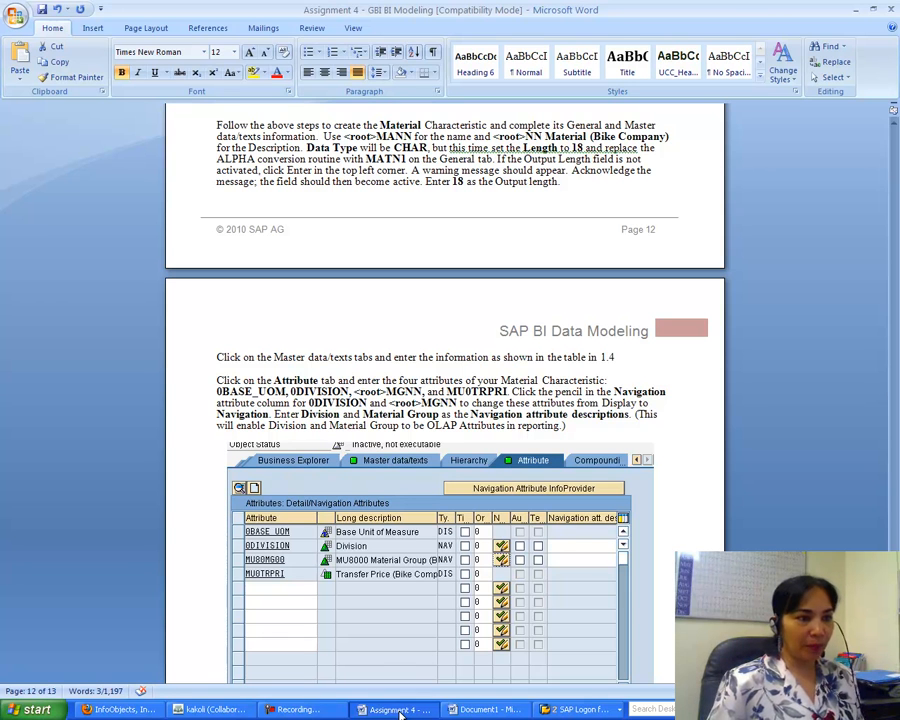
click(575, 709)
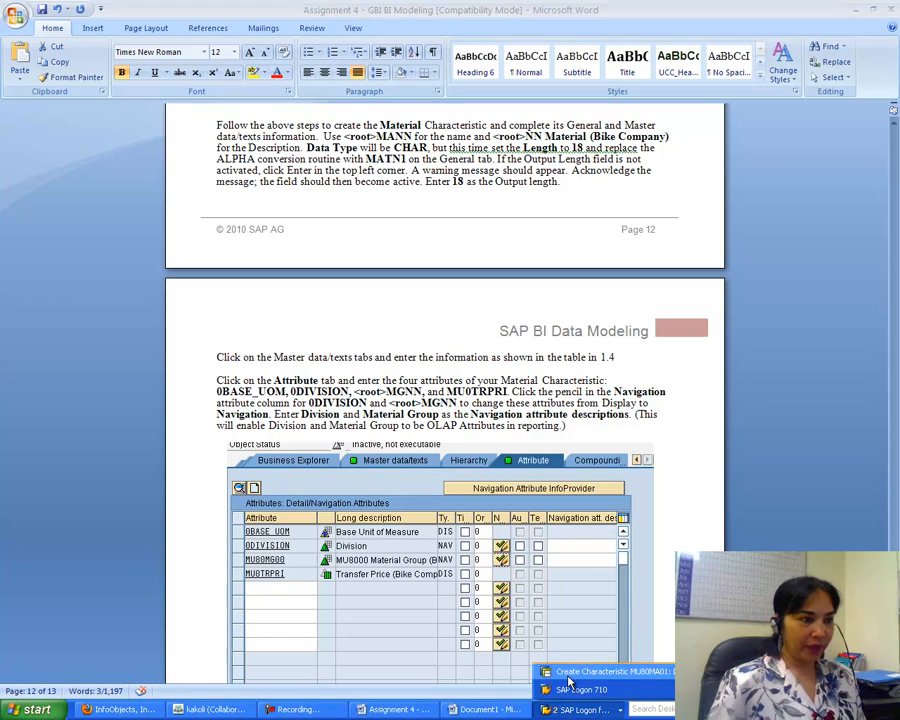
click(602, 668)
text(MU)
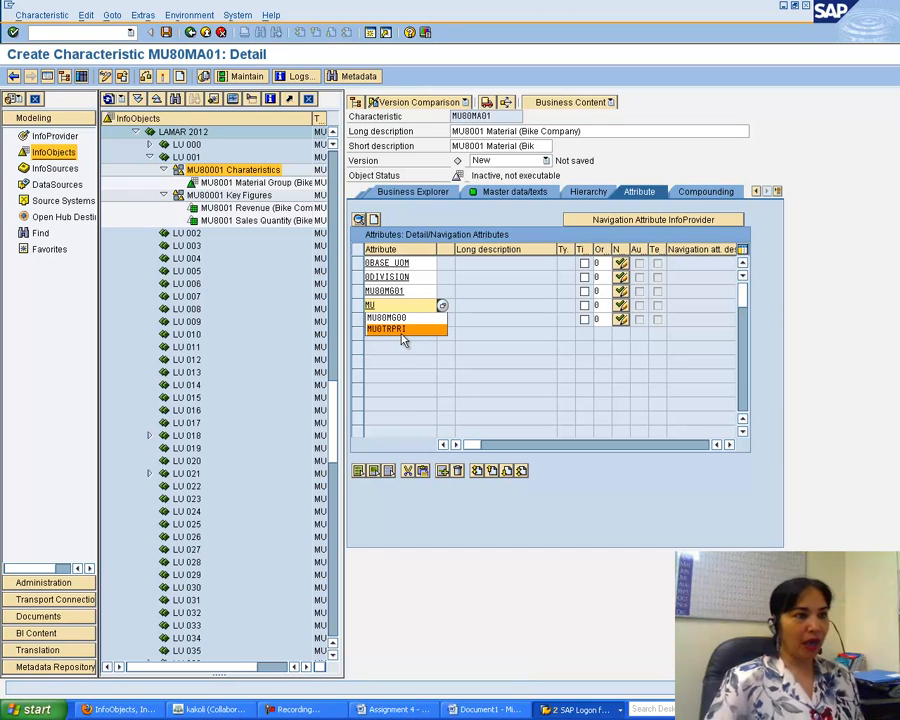
click(401, 337)
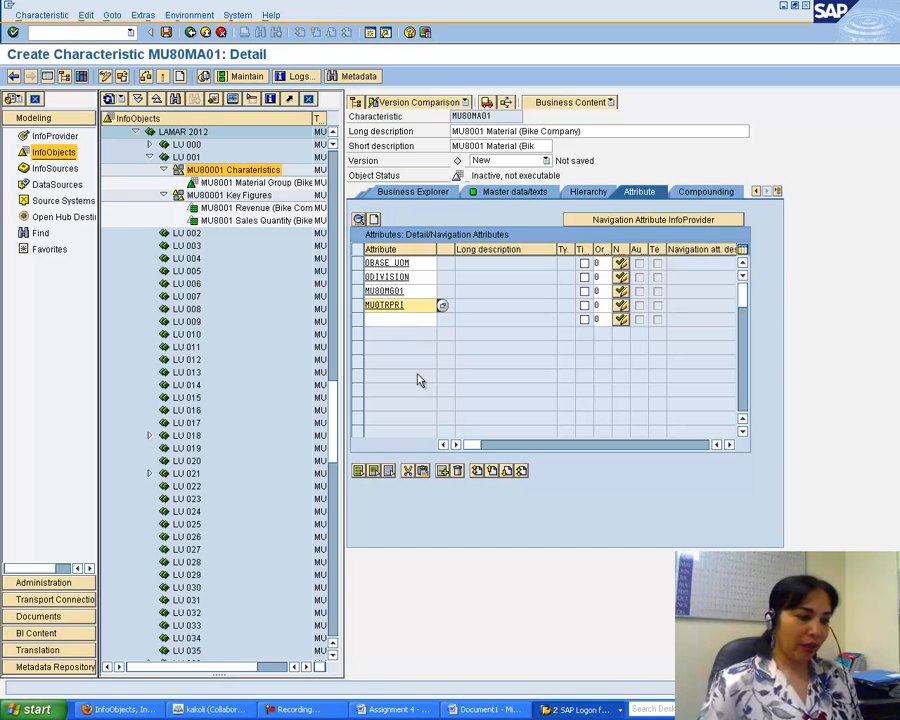
Review the navigation attribute instructions in Word, and switch 0DIVISION and MU80MG01 to navigation attributes in SAP.
click(388, 710)
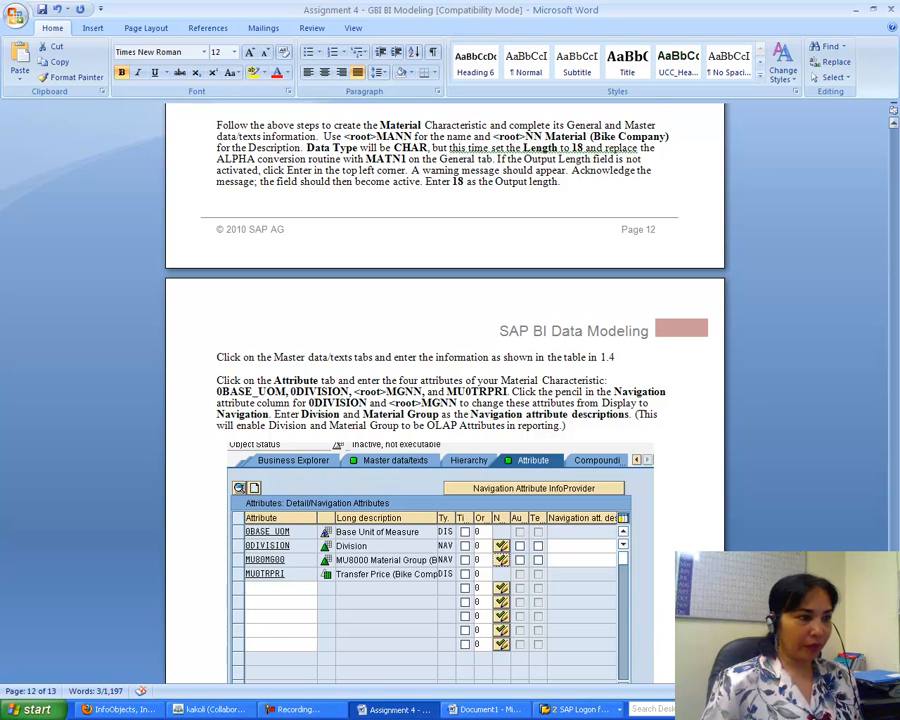
scroll(445, 400, down, 2)
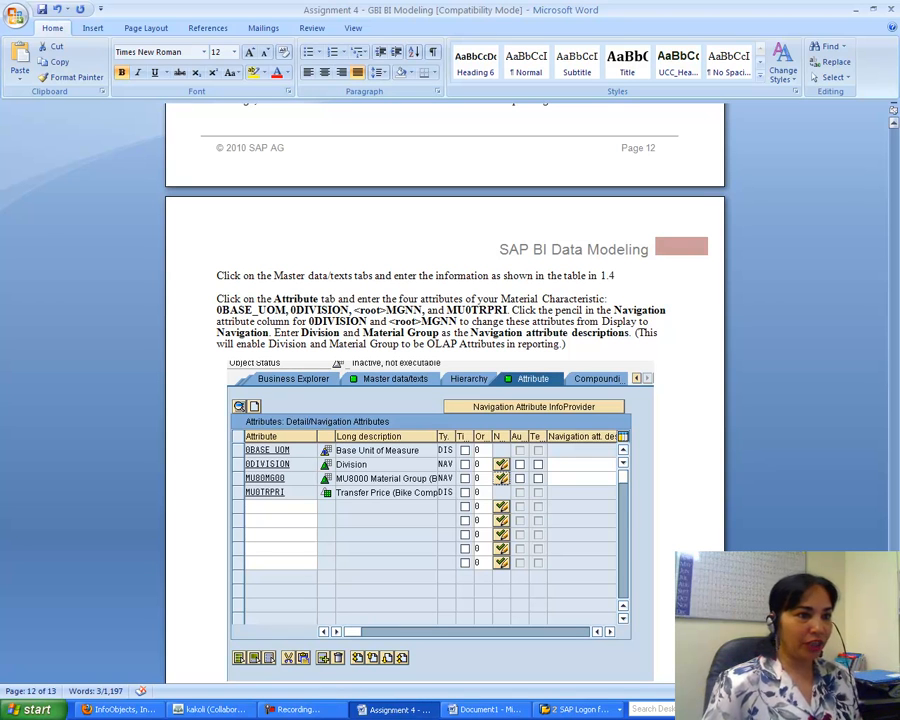
scroll(445, 400, down, 1)
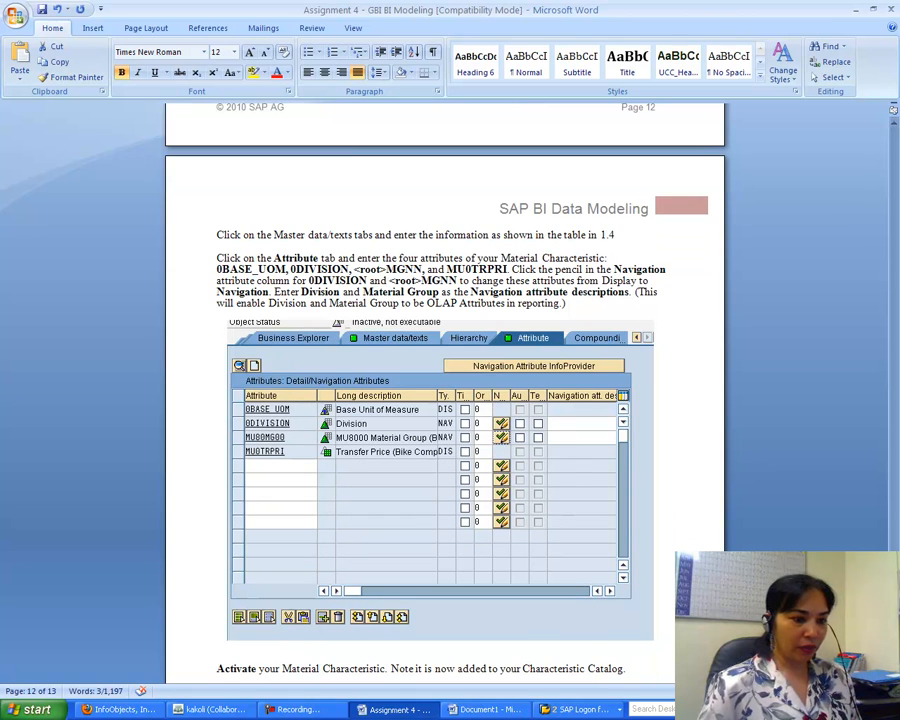
click(578, 709)
click(605, 678)
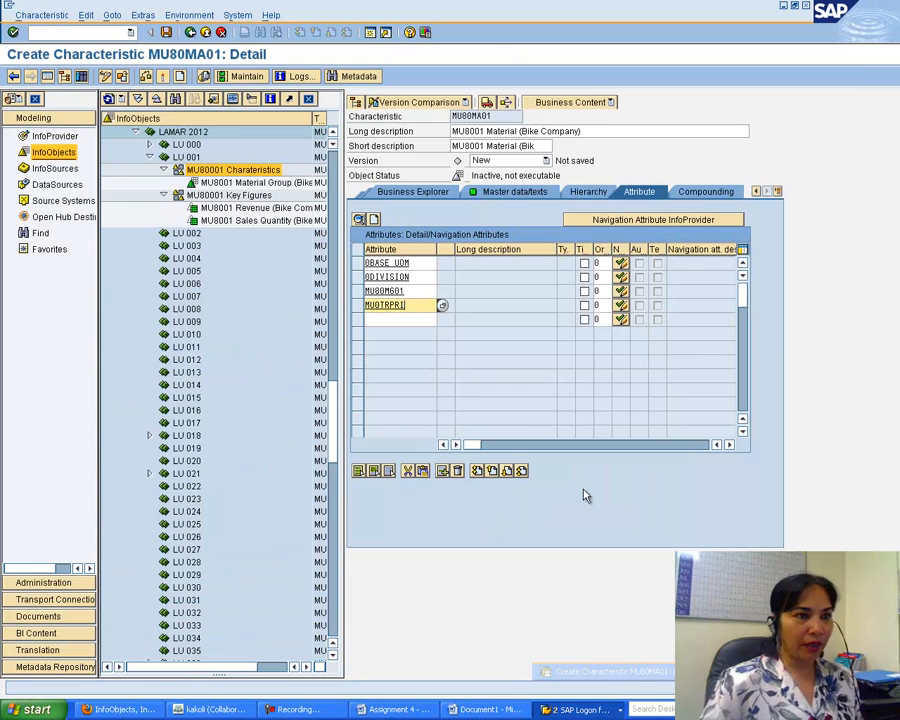
click(621, 278)
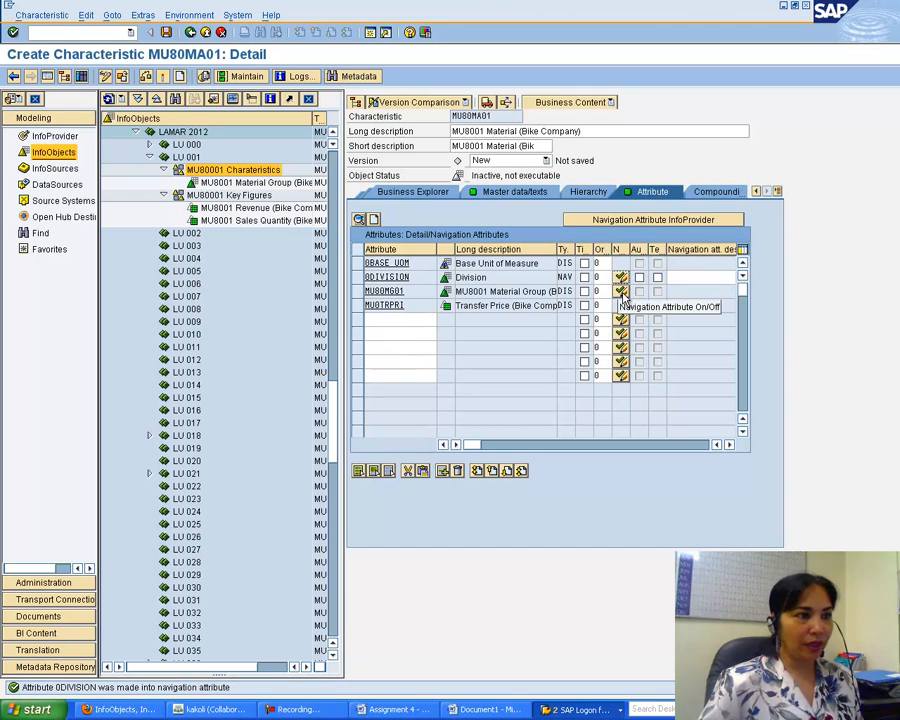
click(621, 291)
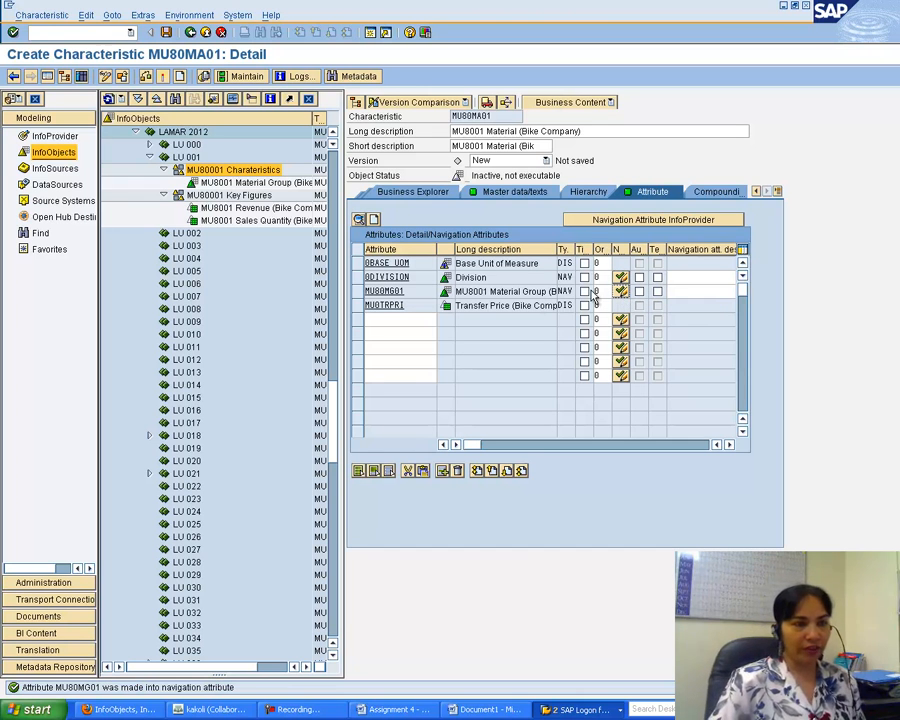
Read the closing Word instructions on activating the Material characteristic and submitting the screenshot, and return to the MU80MA01 attributes in SAP.
click(392, 709)
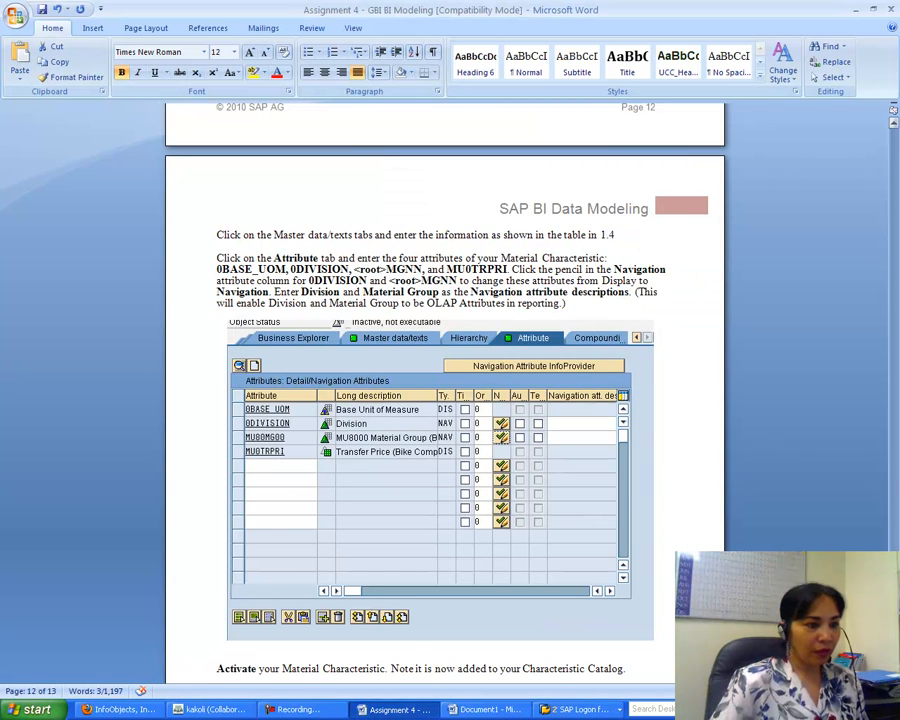
scroll(445, 400, down, 5)
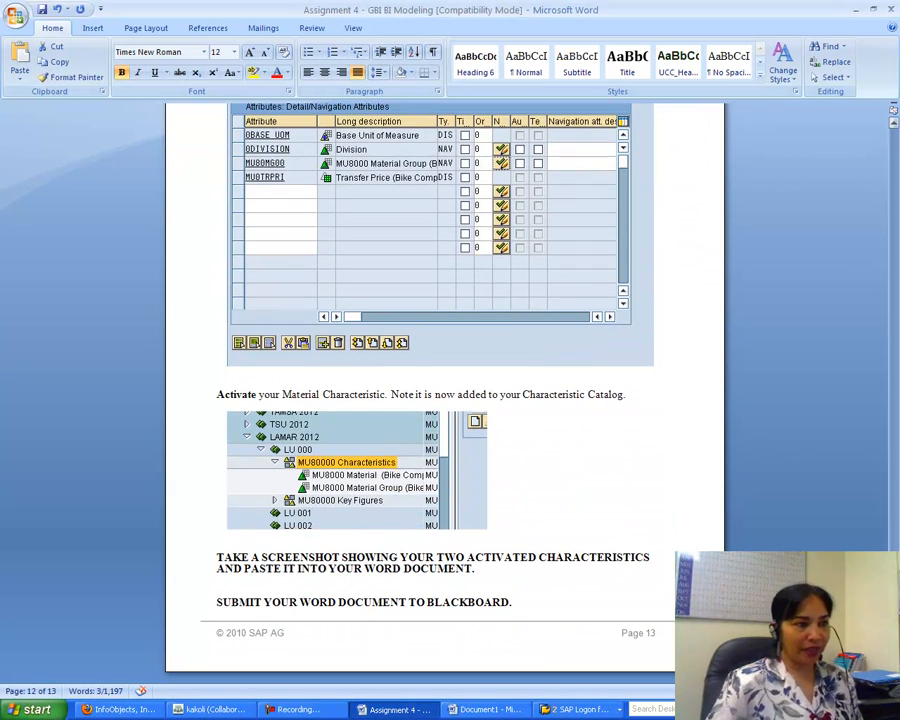
click(578, 709)
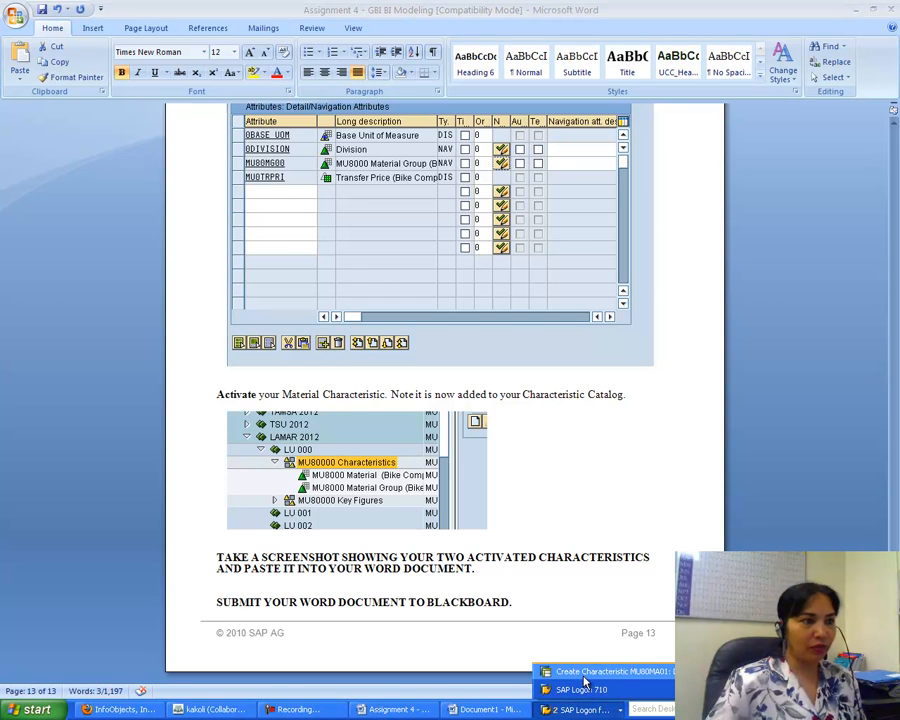
click(585, 676)
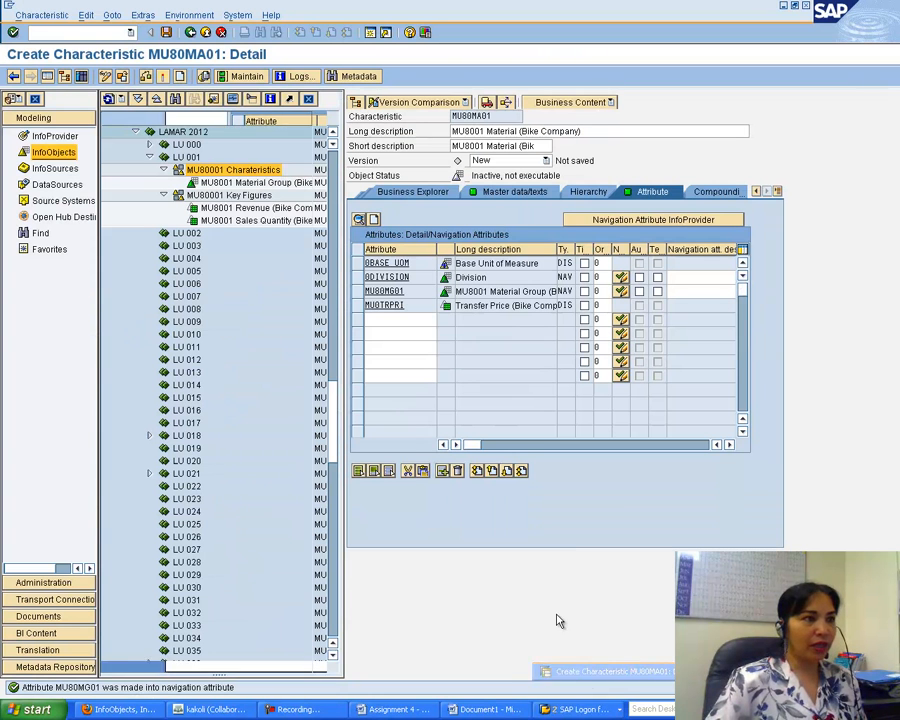
Activate the MU80MA01 Material characteristic, acknowledging the check log and confirming activation in spite of the warnings.
click(163, 77)
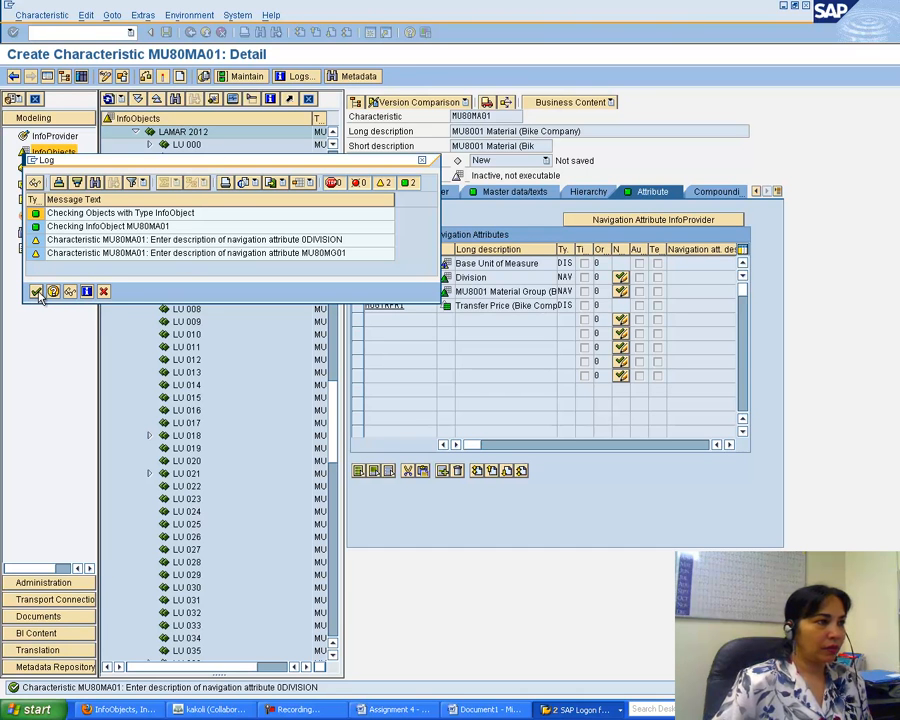
drag(218, 168, 536, 481)
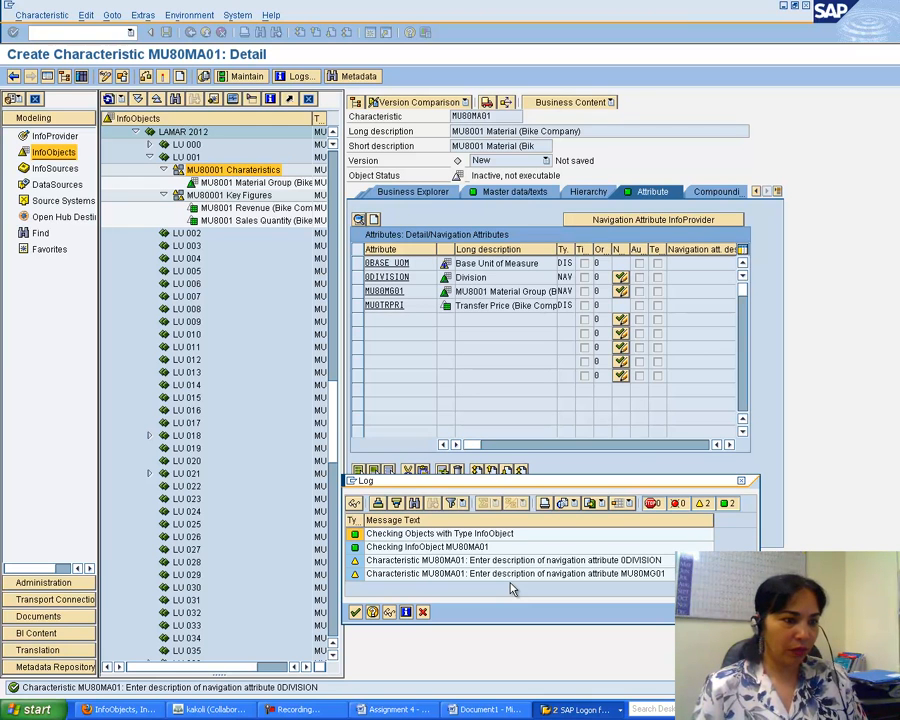
click(355, 611)
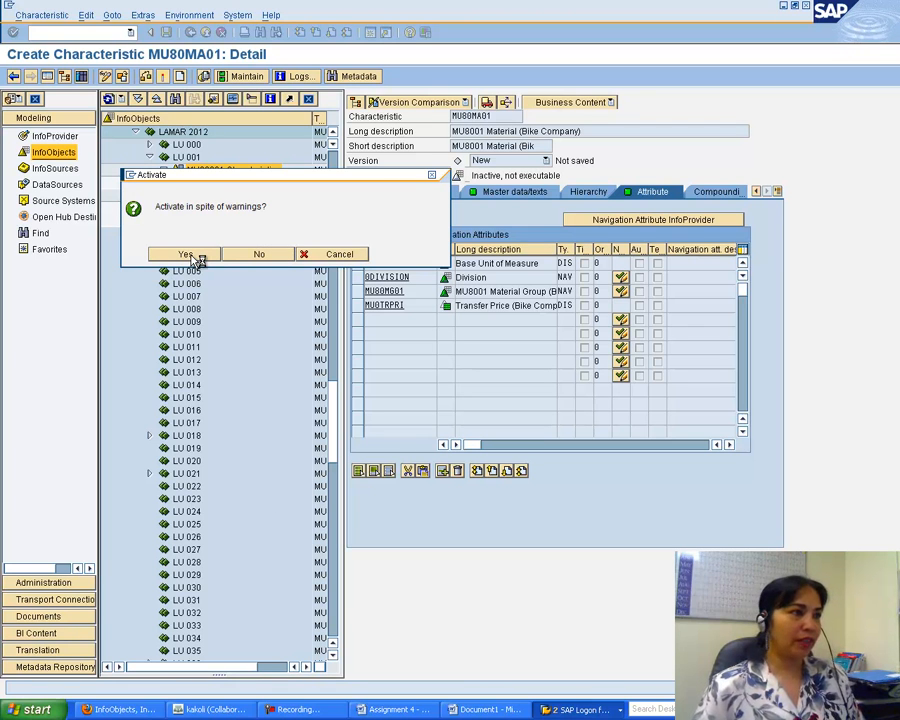
click(194, 255)
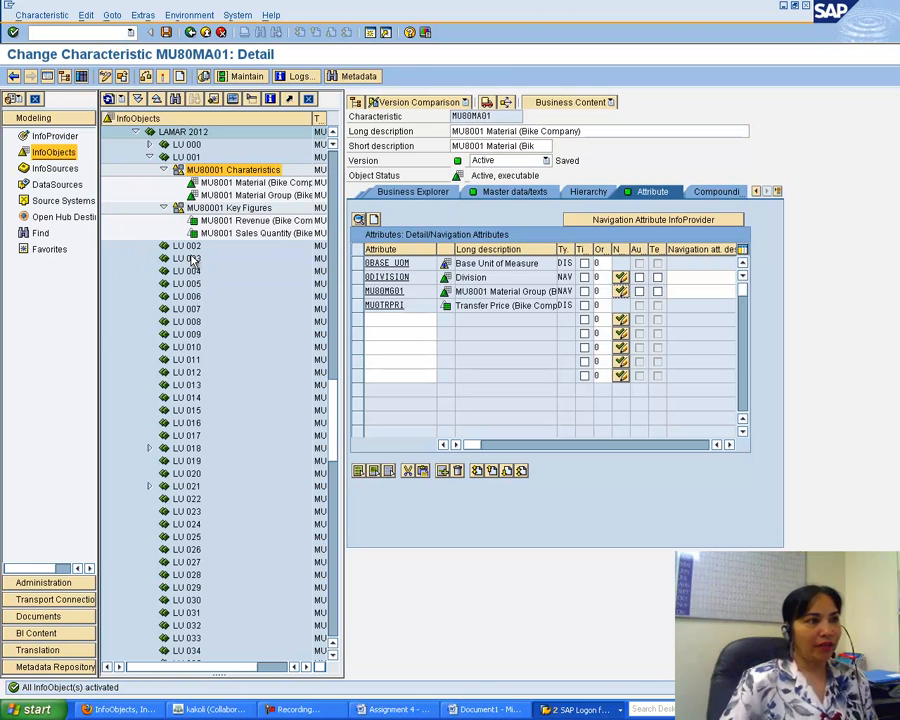
Collapse the MU80001 Key Figures catalog, recheck the screenshot instruction in the Assignment 4 document, and return to the characteristics in SAP.
click(163, 208)
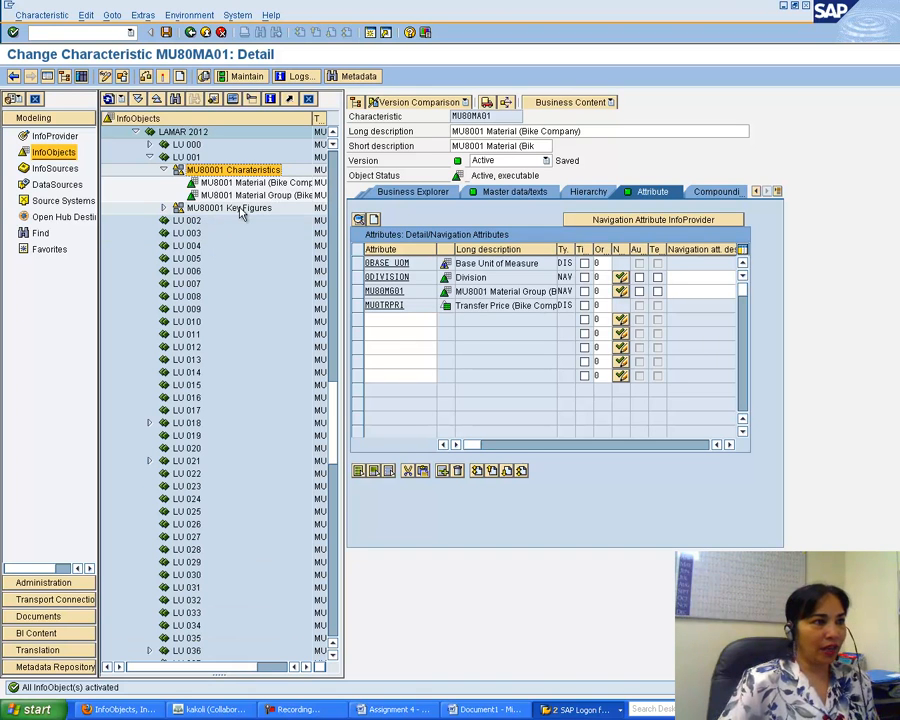
click(406, 709)
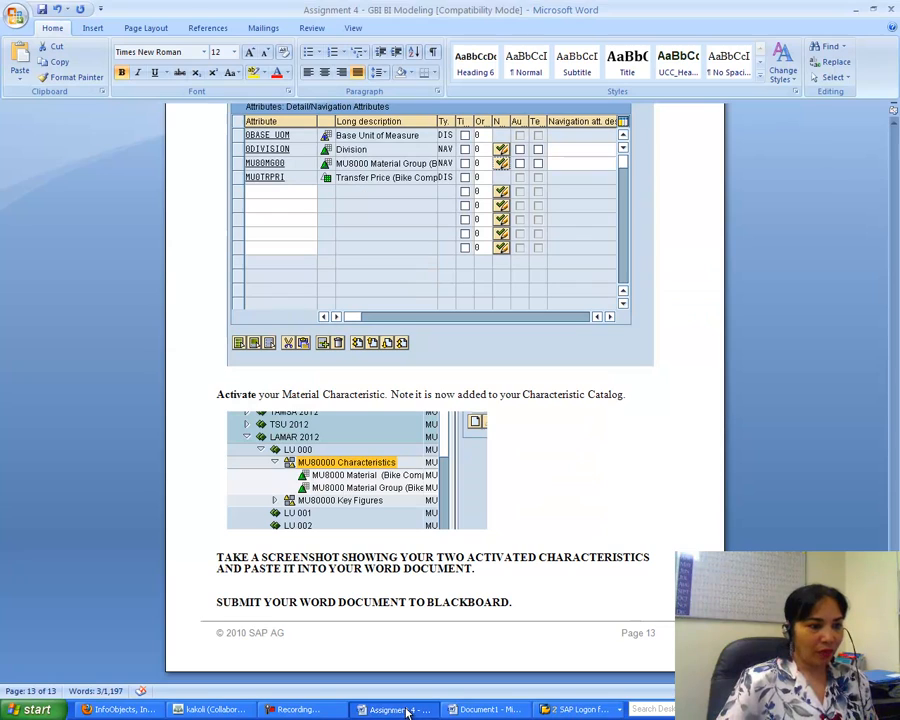
click(572, 709)
click(569, 674)
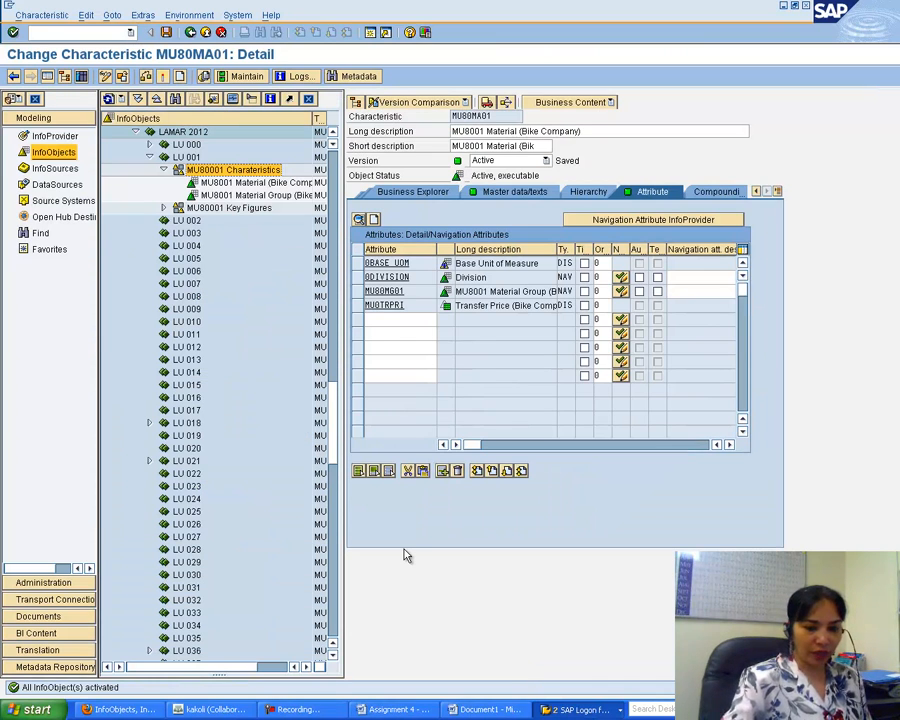
Paste the SAP screenshot of the two activated characteristics into Document1 in Word, below the key figure screenshot, with the document zoomed to 100%.
click(400, 709)
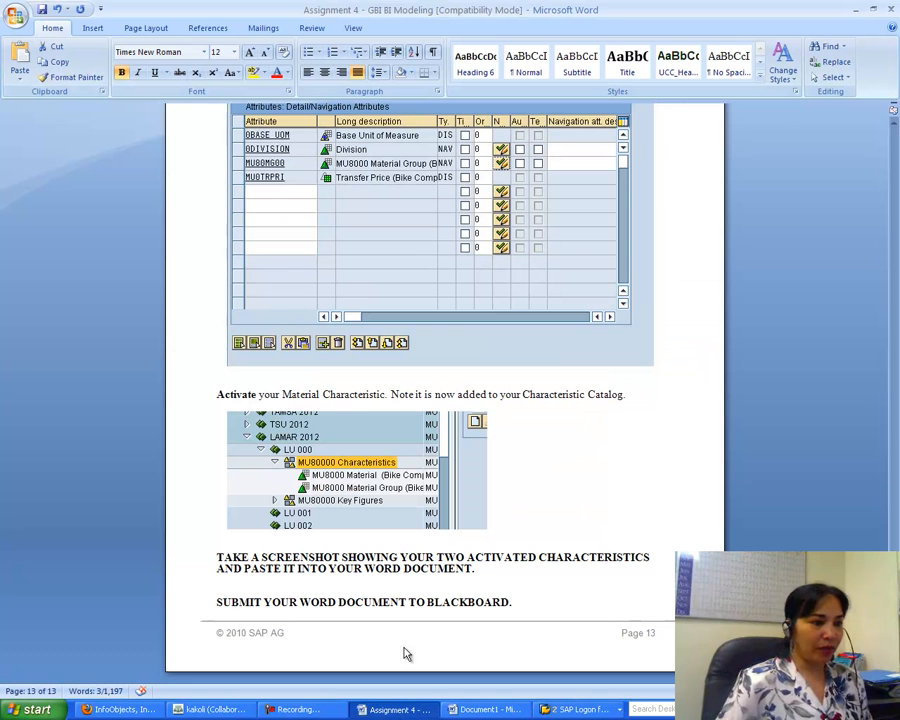
click(469, 711)
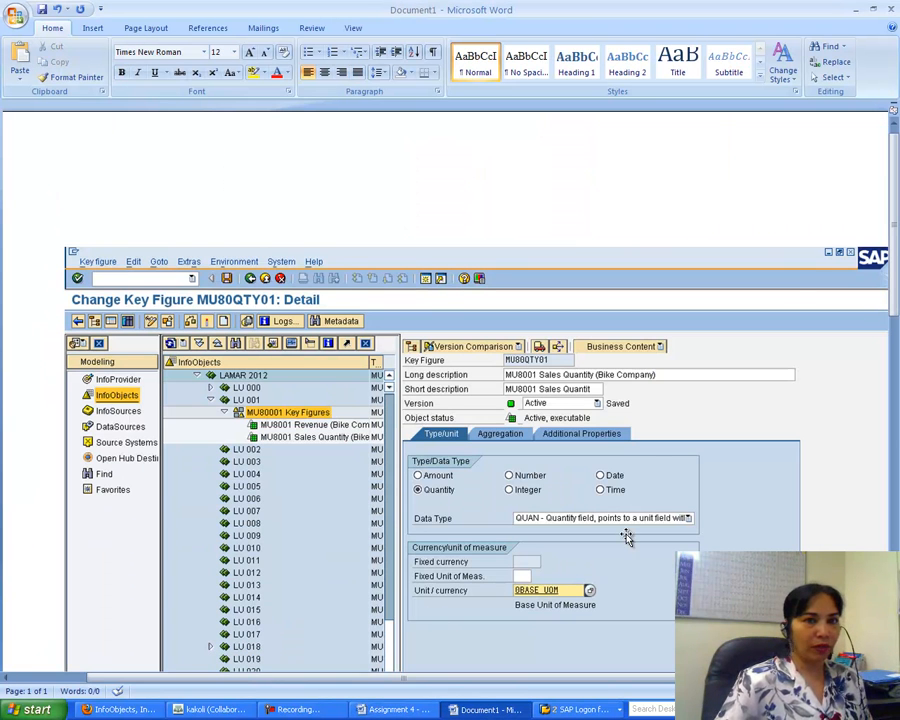
drag(893, 160, 893, 560)
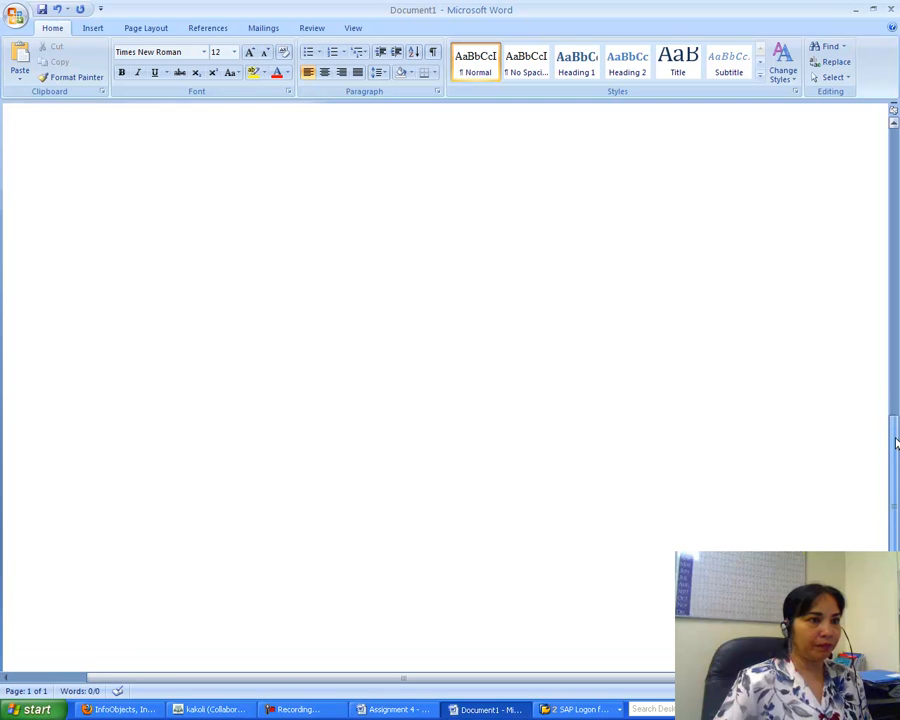
key(ctrl+v)
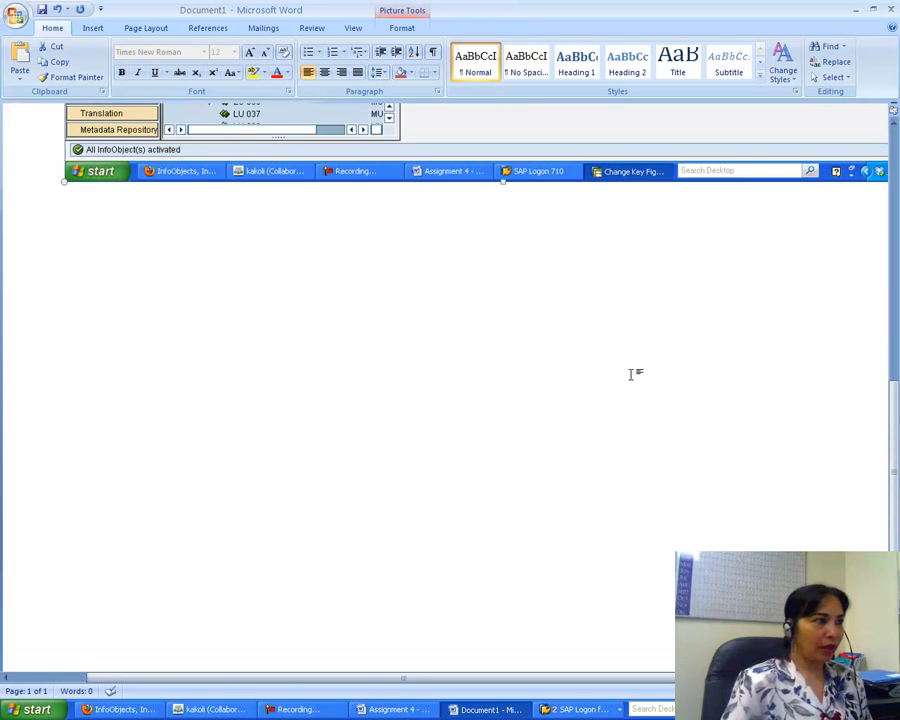
key(ctrl+v)
drag(894, 210, 894, 420)
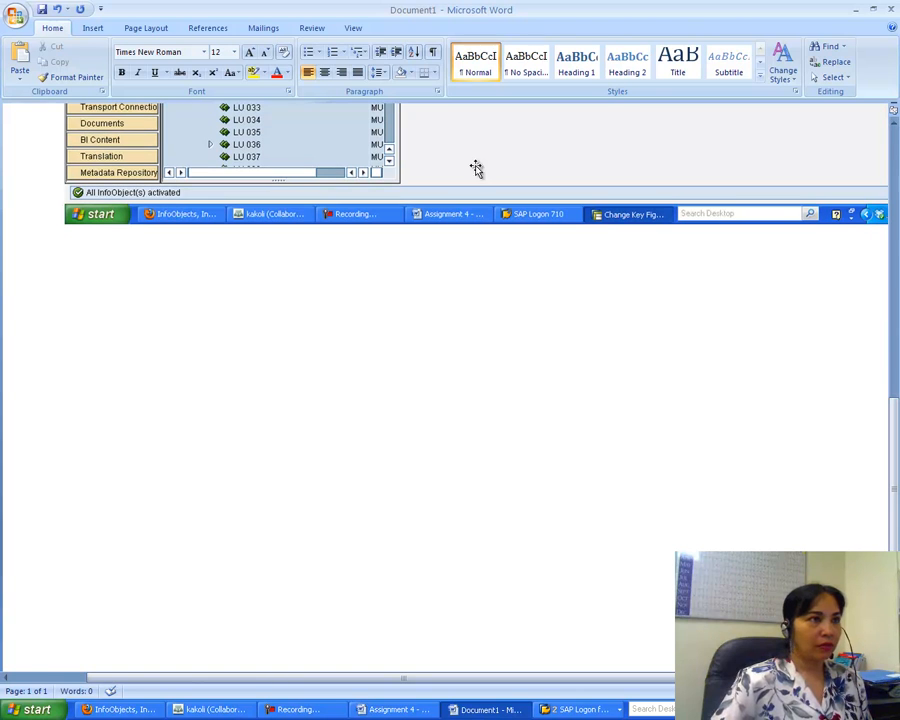
click(364, 31)
click(368, 68)
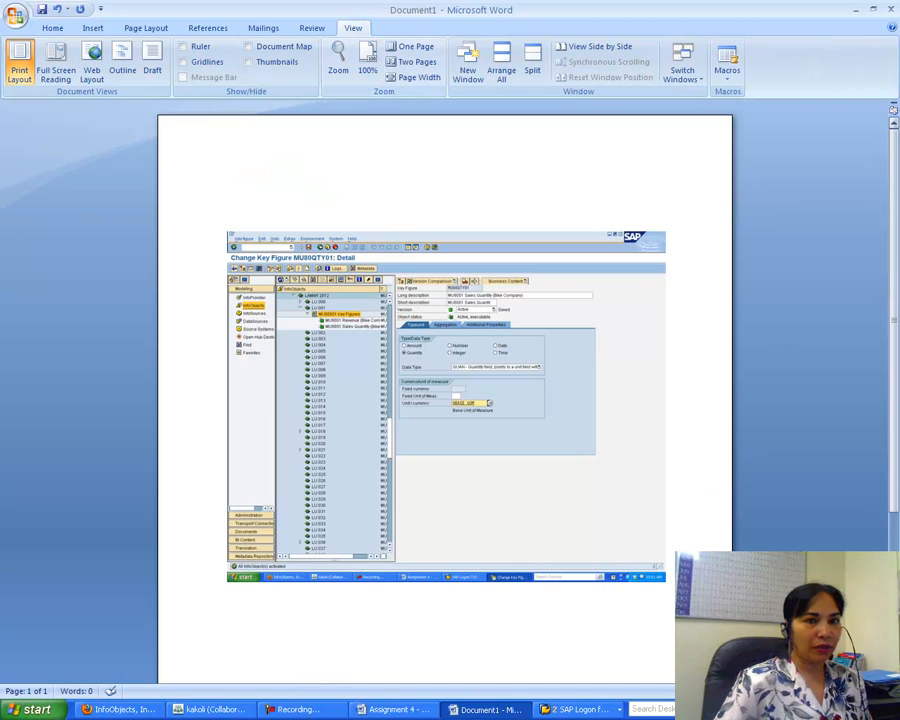
scroll(820, 388, down, 3)
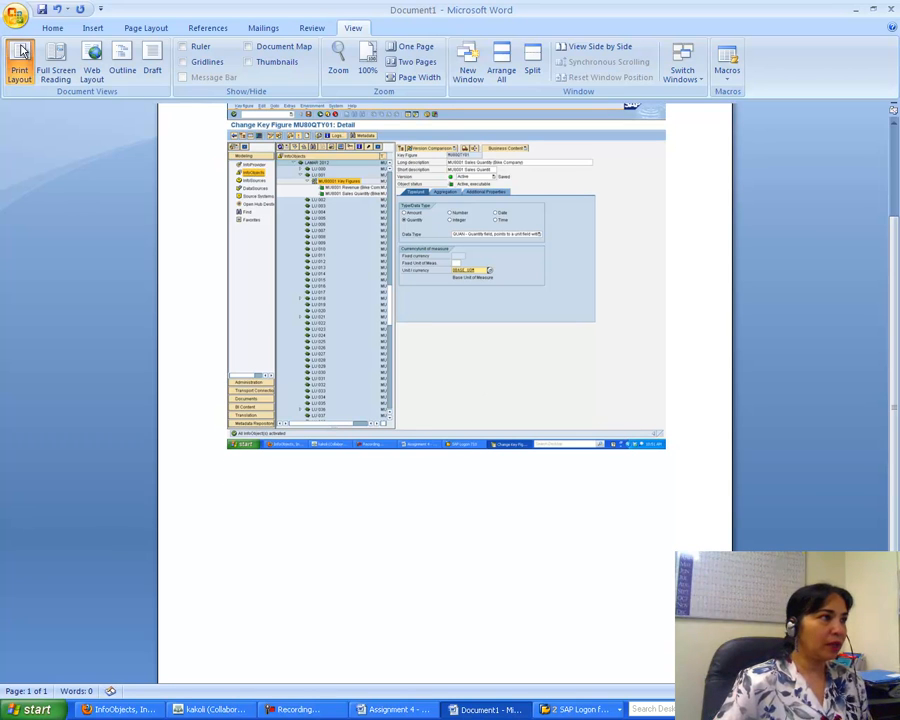
click(52, 28)
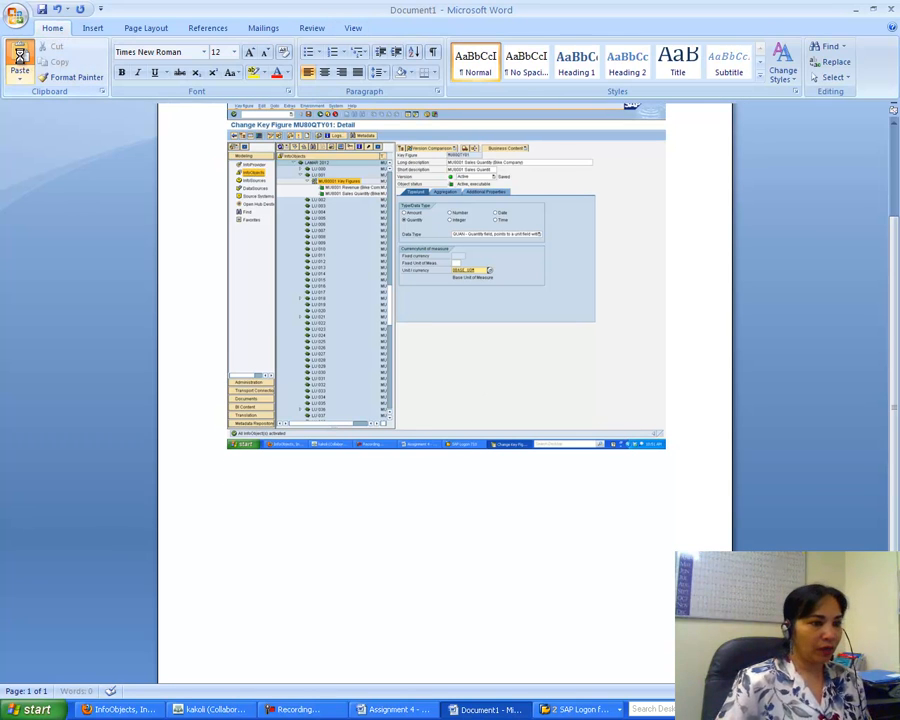
click(20, 60)
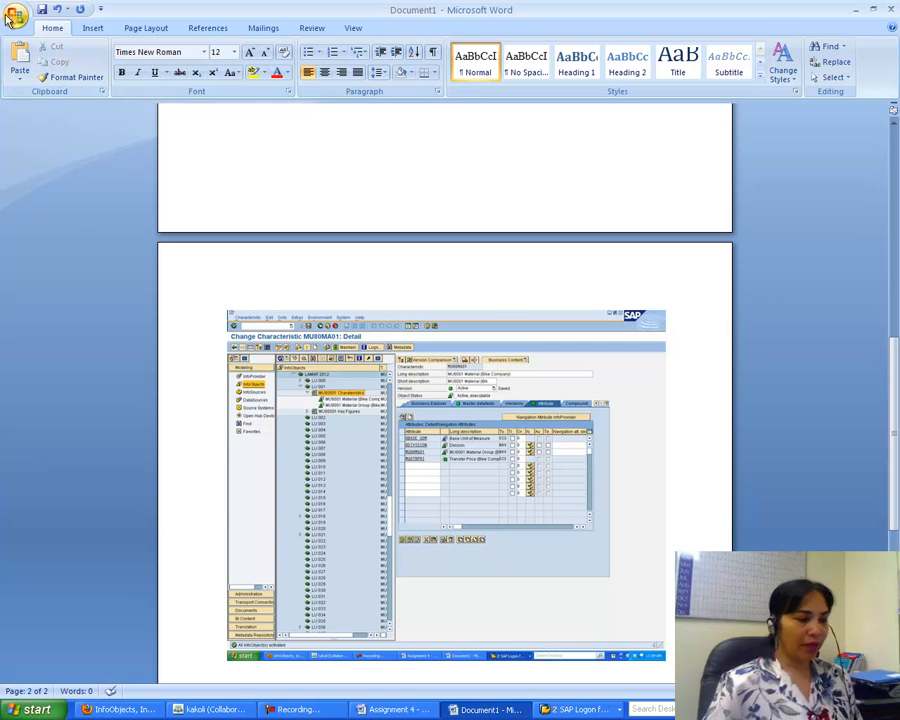
Switch from Word back to the MU80MA01 characteristic detail in SAP.
click(292, 710)
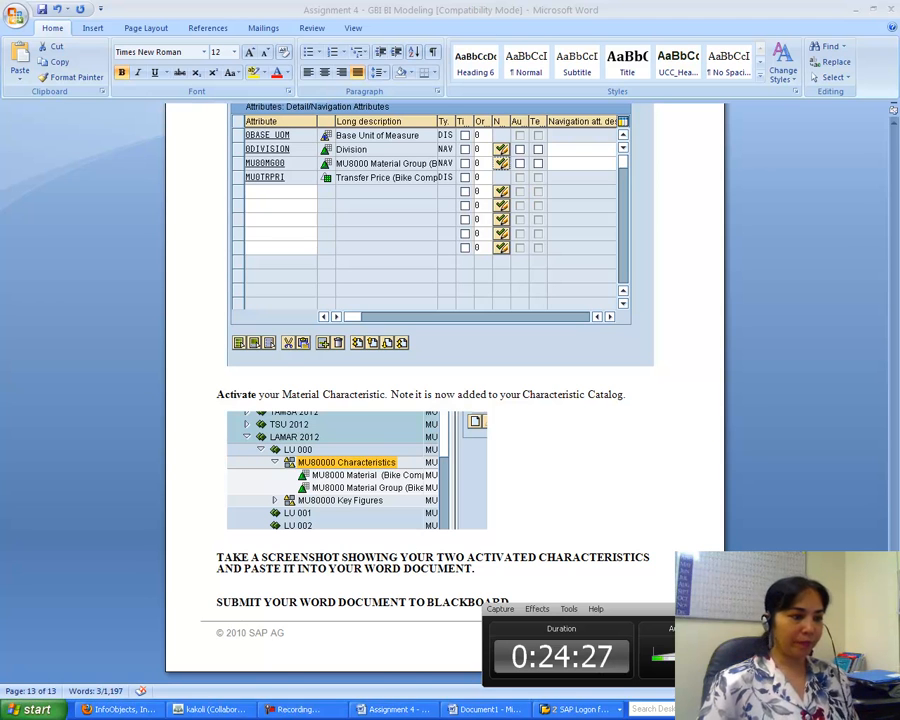
click(575, 709)
click(600, 668)
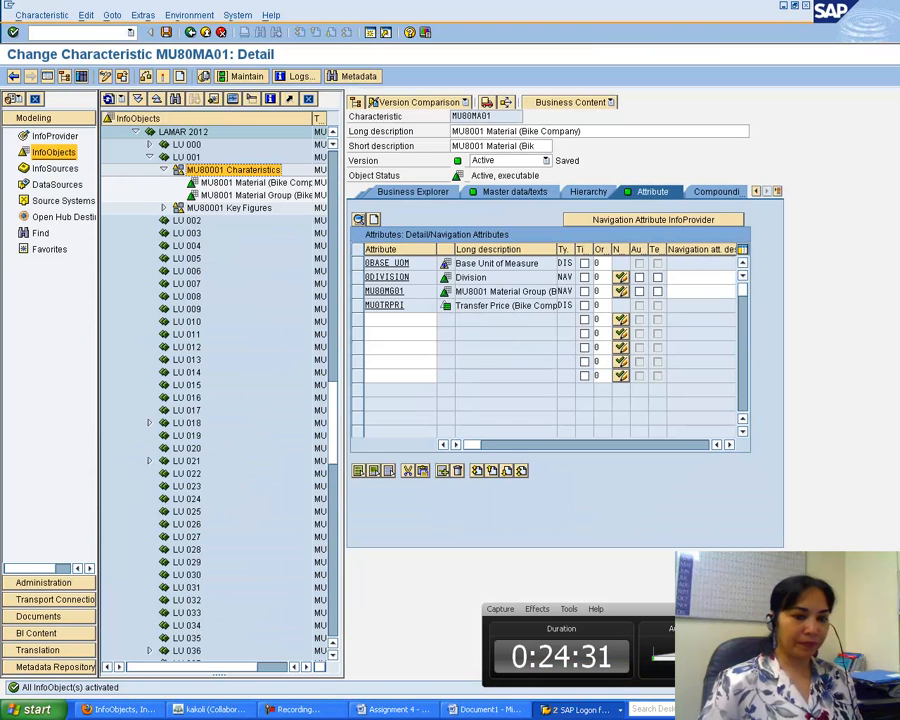